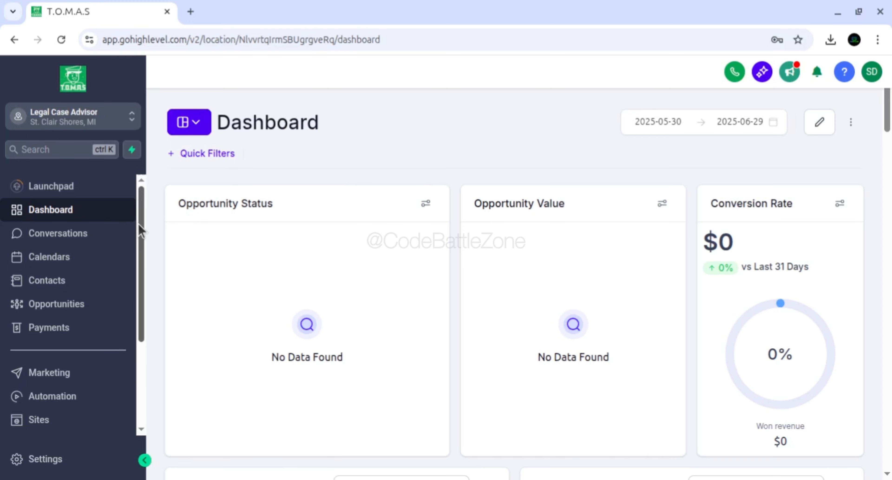
Go to the Websites area of Sites and start creating a new website
{"action": "left_click_drag", "start_coordinate": [141, 230], "coordinate": [146, 305]}
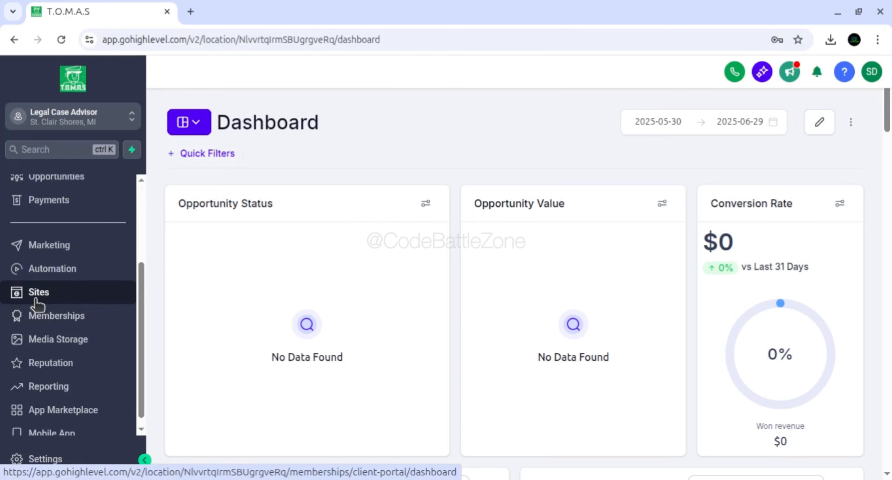
{"action": "left_click", "coordinate": [48, 297]}
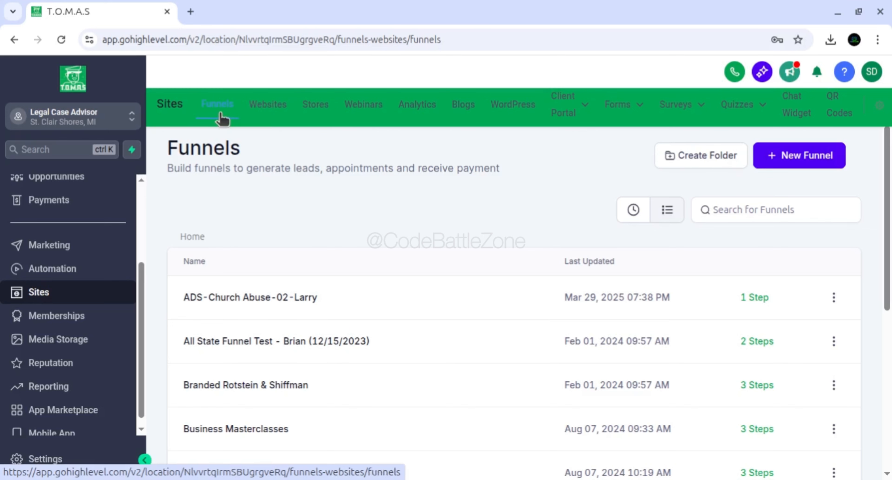
{"action": "left_click", "coordinate": [270, 111]}
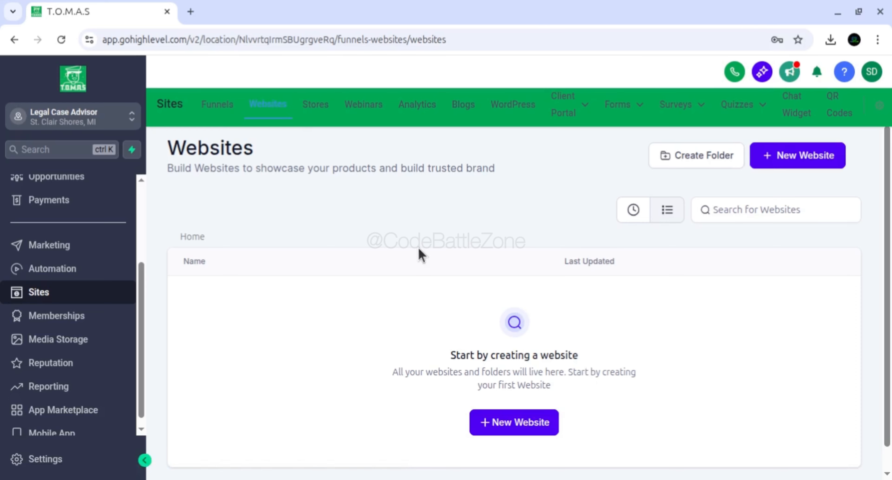
{"action": "scroll", "coordinate": [886, 167], "scroll_direction": "down", "scroll_amount": 1}
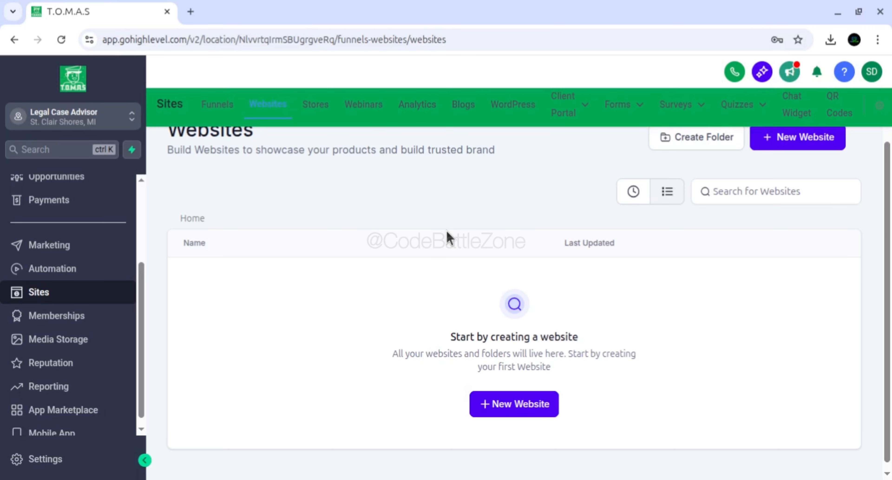
{"action": "left_click", "coordinate": [511, 410]}
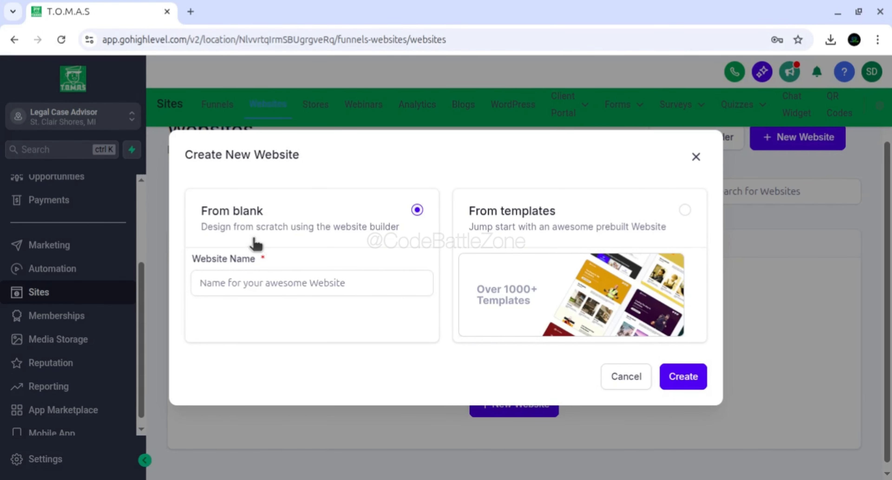
Choose to build the new website from templates and continue to the Template Library
{"action": "left_click", "coordinate": [316, 280]}
{"action": "left_click", "coordinate": [584, 237]}
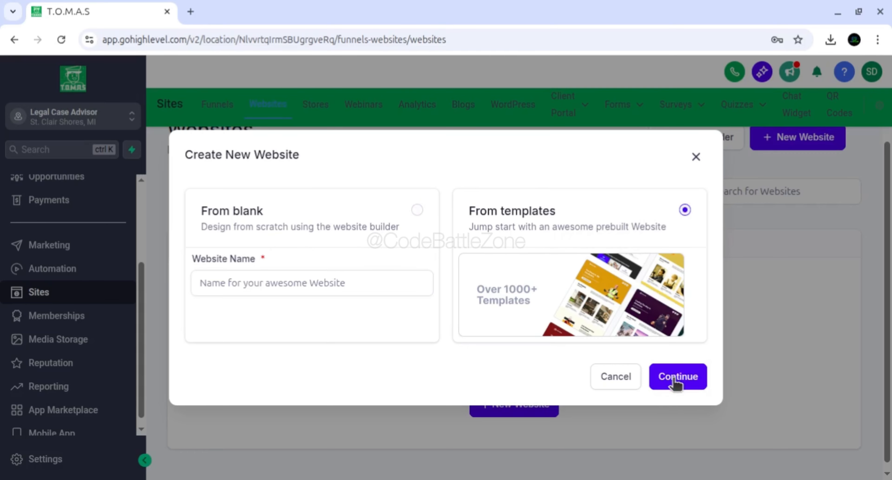
{"action": "left_click", "coordinate": [539, 289]}
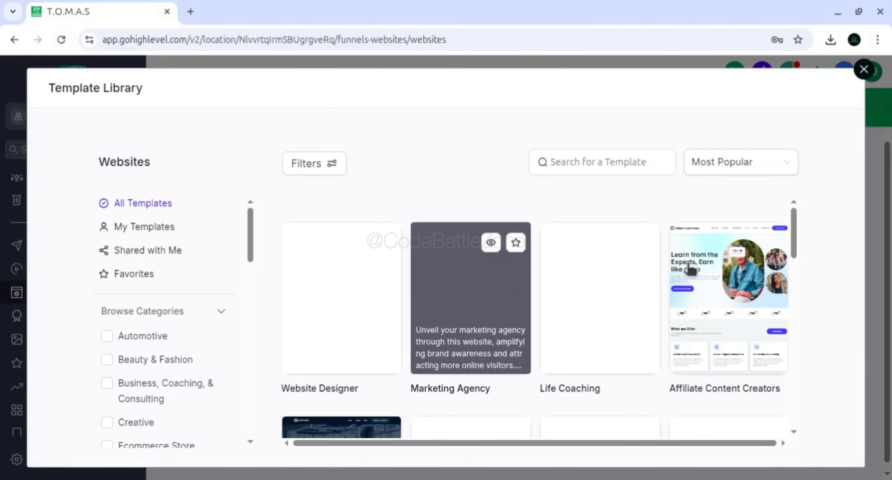
Browse the website templates and try out the Automotive category filter, removing it again
{"action": "left_click_drag", "start_coordinate": [796, 230], "coordinate": [793, 282]}
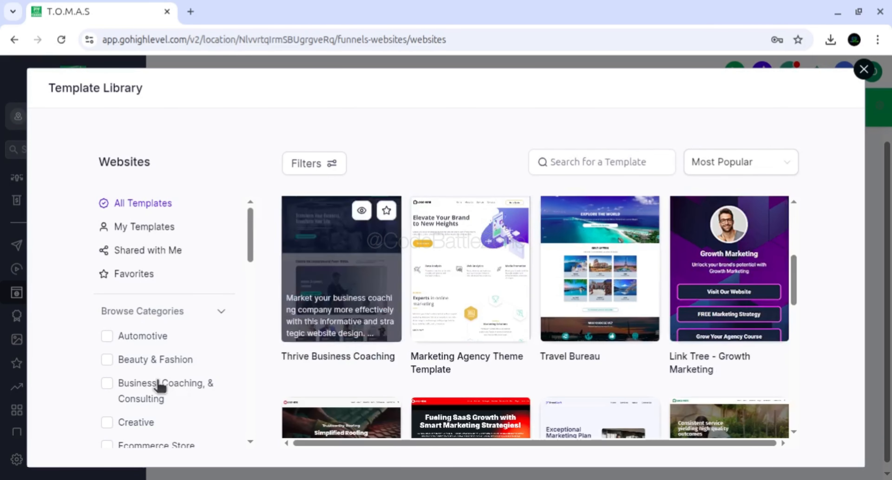
{"action": "mouse_move", "coordinate": [250, 240]}
{"action": "left_mouse_down"}
{"action": "mouse_move", "coordinate": [250, 269]}
{"action": "mouse_move", "coordinate": [251, 254]}
{"action": "left_mouse_up"}
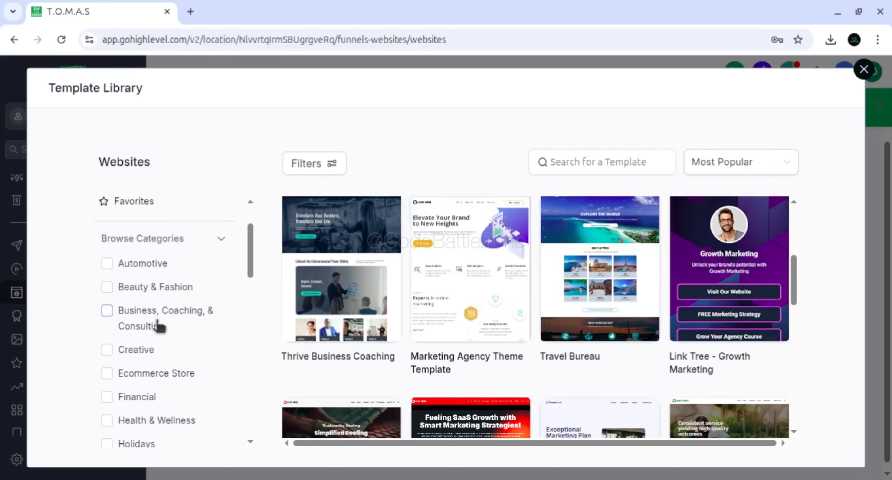
{"action": "left_click", "coordinate": [151, 267]}
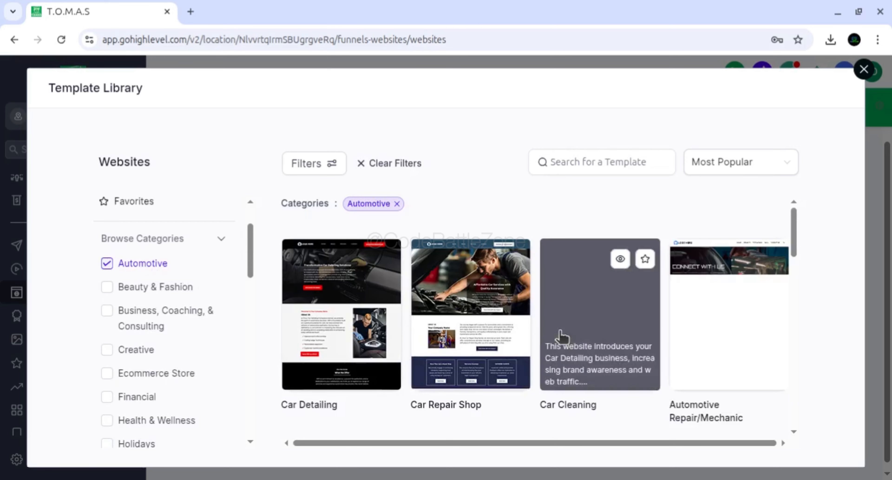
{"action": "left_click", "coordinate": [135, 265]}
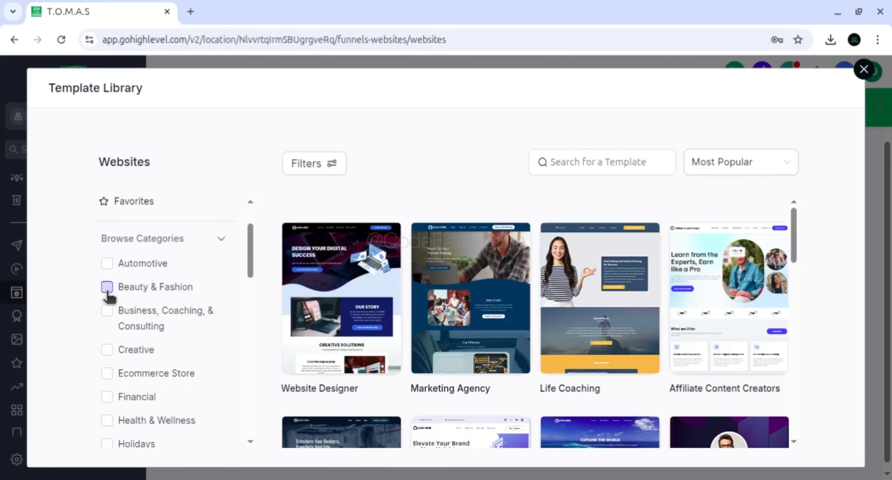
Filter the templates by the Beauty & Fashion category and look through the designs
{"action": "left_click", "coordinate": [108, 288]}
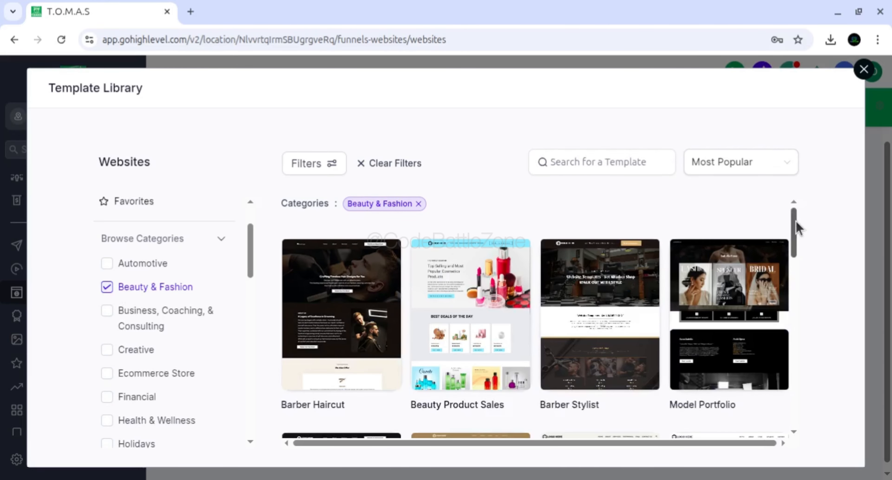
{"action": "left_click_drag", "start_coordinate": [796, 225], "coordinate": [794, 311]}
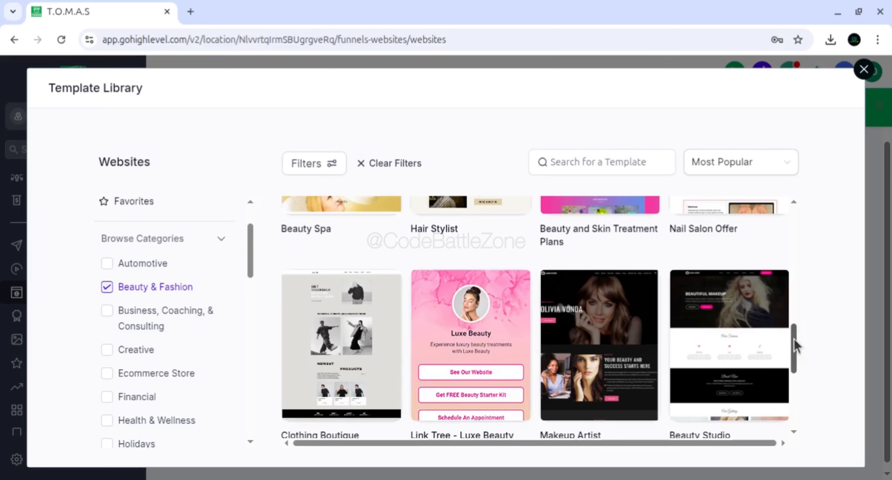
{"action": "left_click_drag", "start_coordinate": [794, 339], "coordinate": [795, 213]}
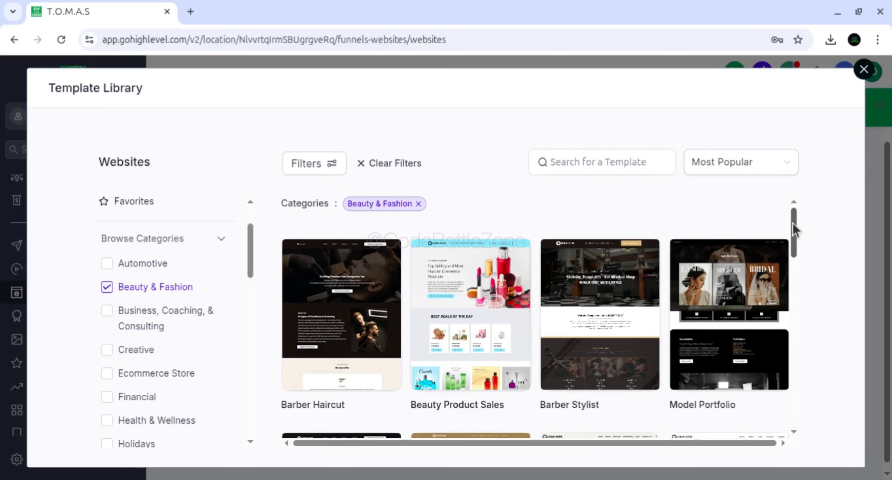
{"action": "left_click_drag", "start_coordinate": [794, 231], "coordinate": [799, 283]}
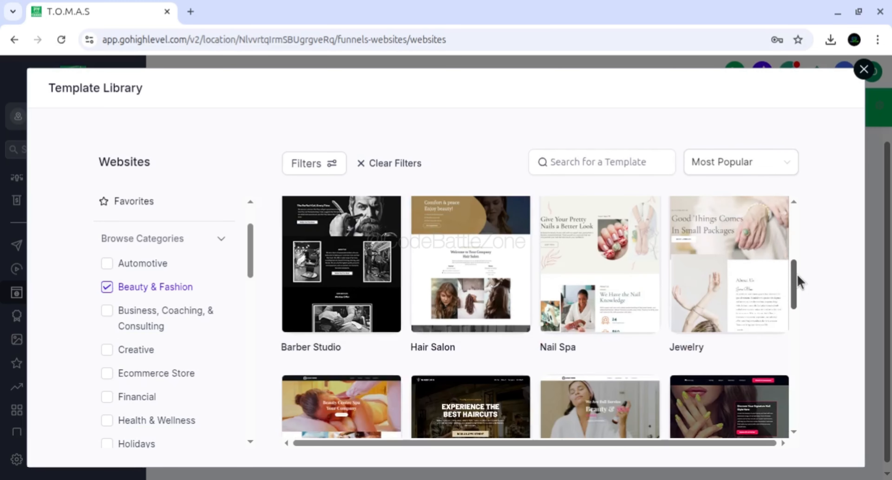
Filter the template library by Creative only, removing the Beauty & Fashion category
{"action": "left_click", "coordinate": [137, 354]}
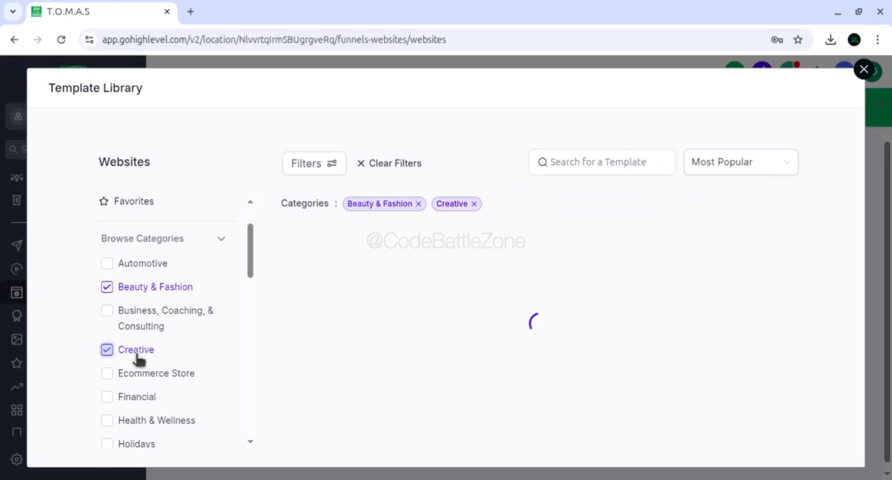
{"action": "left_click", "coordinate": [108, 287]}
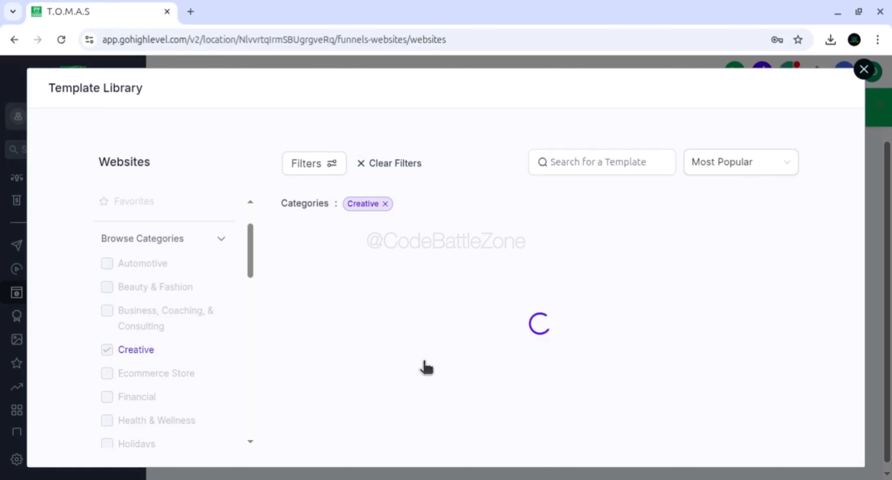
{"action": "left_click_drag", "start_coordinate": [794, 225], "coordinate": [795, 208]}
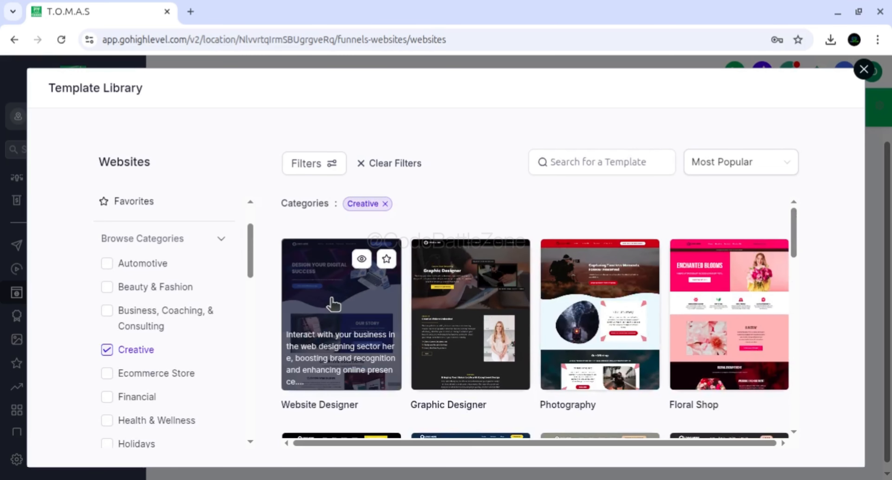
Preview the Website Designer template and continue with it for the new website
{"action": "left_click", "coordinate": [332, 305]}
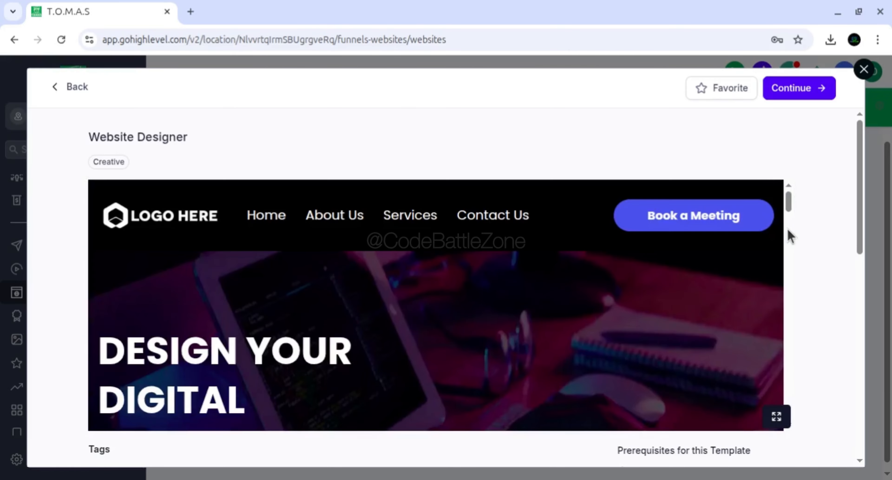
{"action": "left_click_drag", "start_coordinate": [790, 205], "coordinate": [785, 179]}
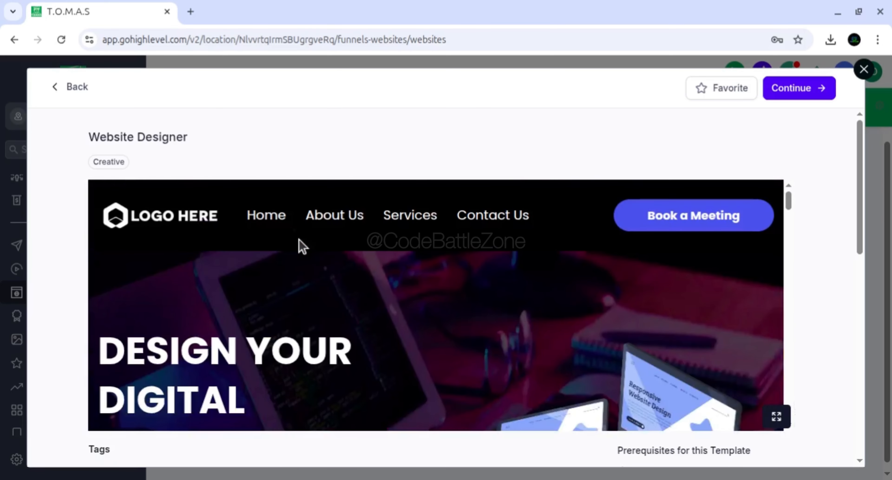
{"action": "left_click", "coordinate": [794, 90]}
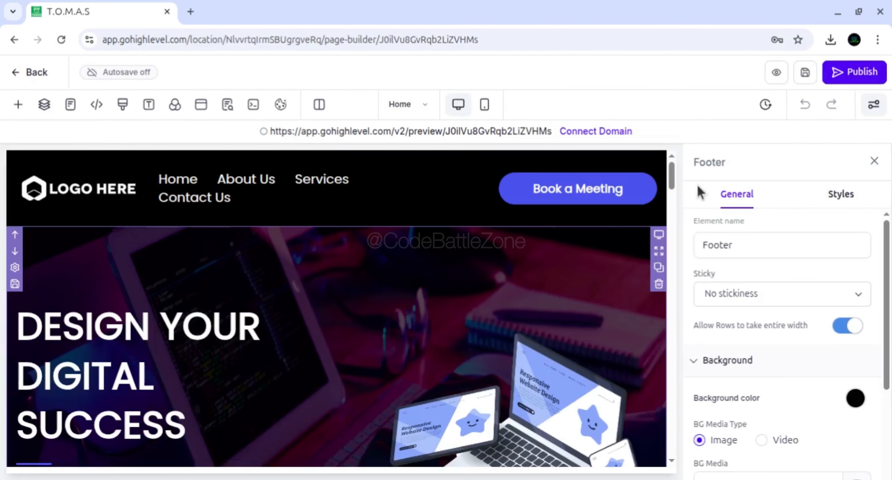
Close the Footer settings and look over the Home page from the header down to the footer
{"action": "left_click", "coordinate": [874, 161]}
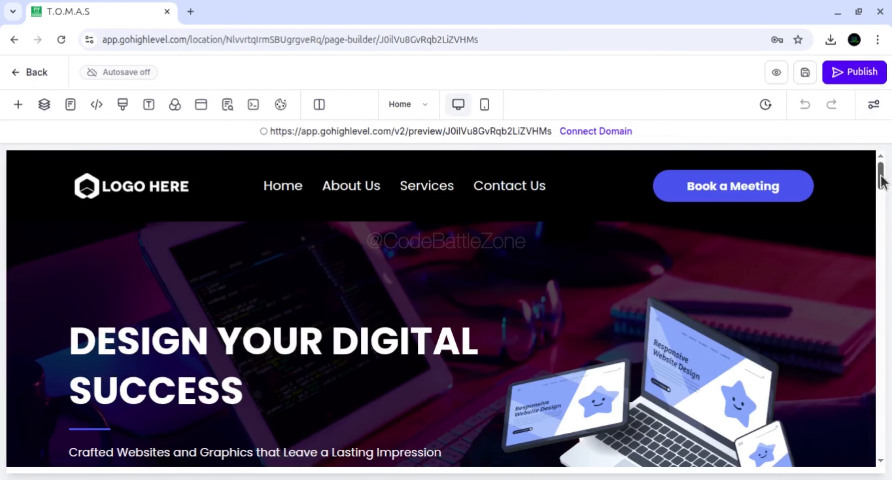
{"action": "left_click_drag", "start_coordinate": [880, 176], "coordinate": [874, 454]}
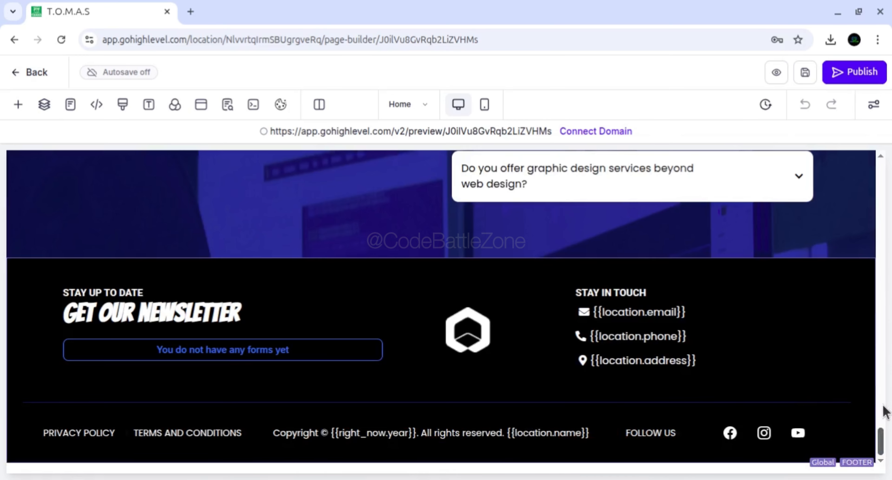
{"action": "left_click_drag", "start_coordinate": [884, 436], "coordinate": [889, 121]}
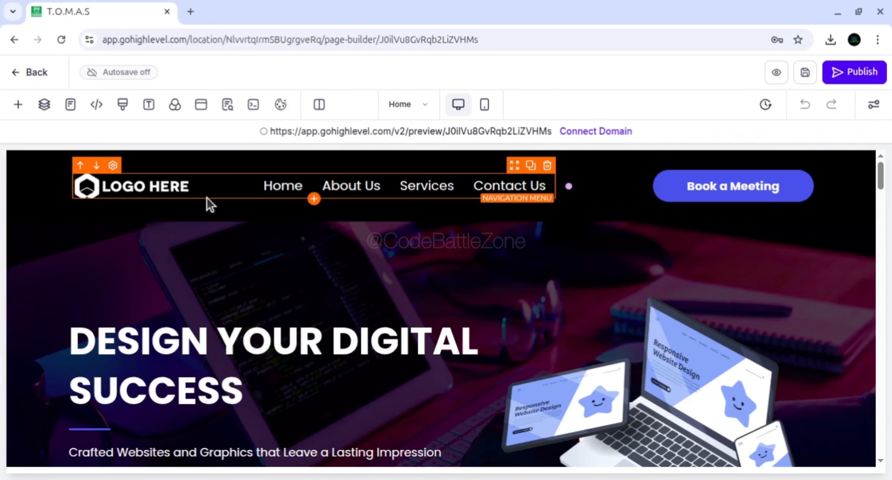
View the settings of the header's navigation menu and its 2 column row, closing each without changes
{"action": "left_click", "coordinate": [120, 192]}
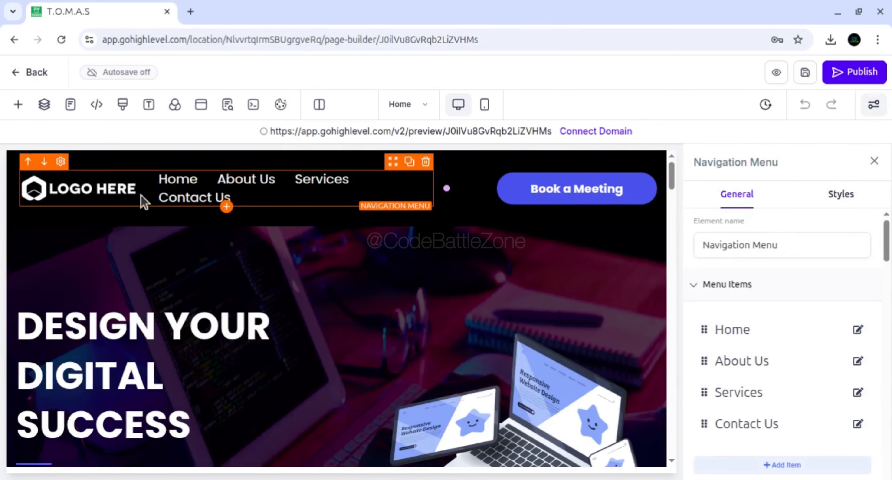
{"action": "left_click", "coordinate": [875, 161]}
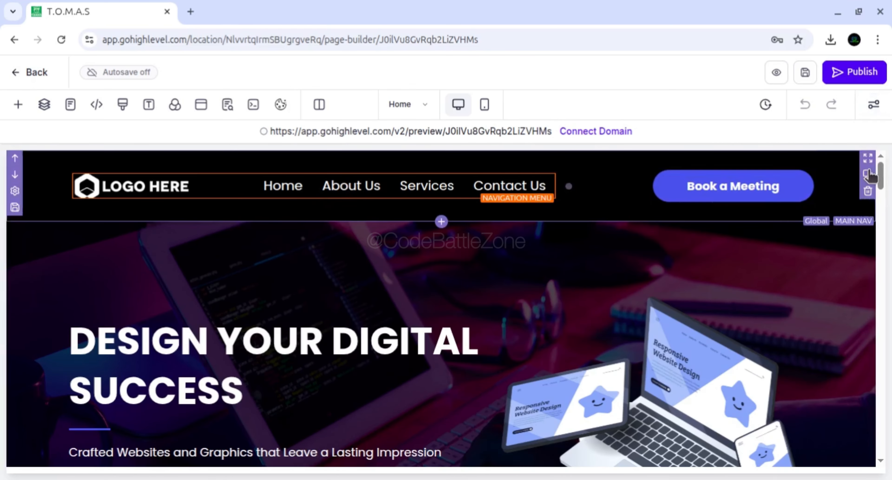
{"action": "scroll", "coordinate": [879, 177], "scroll_direction": "down", "scroll_amount": 1}
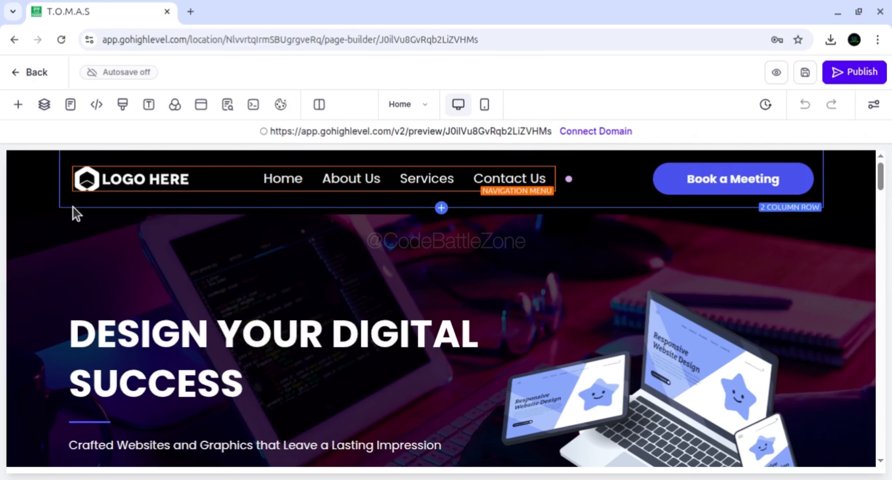
{"action": "left_click", "coordinate": [76, 213]}
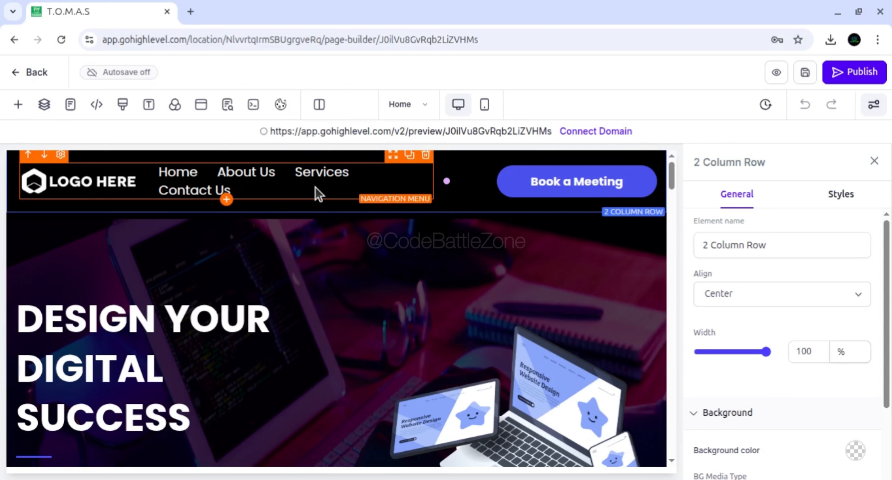
{"action": "left_click", "coordinate": [875, 163]}
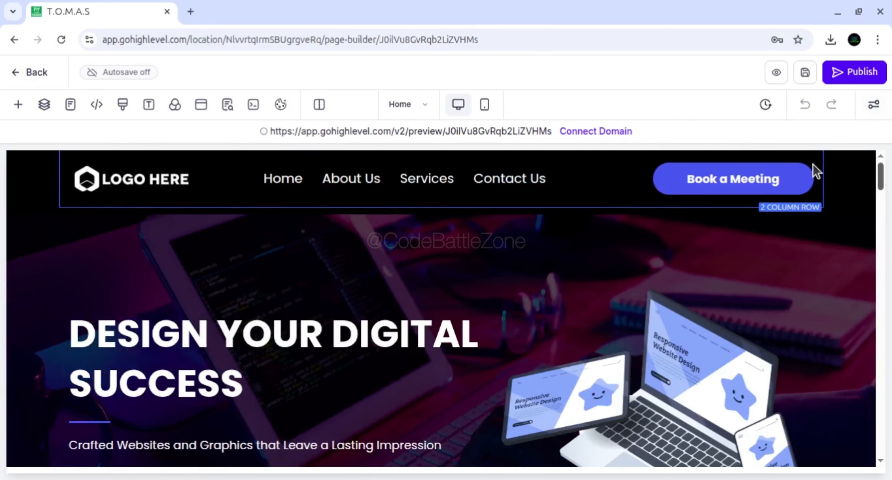
Look through the page builder's addable elements from Text through Form, Blog and Media to Custom, and return to the start of the list
{"action": "left_click", "coordinate": [18, 104]}
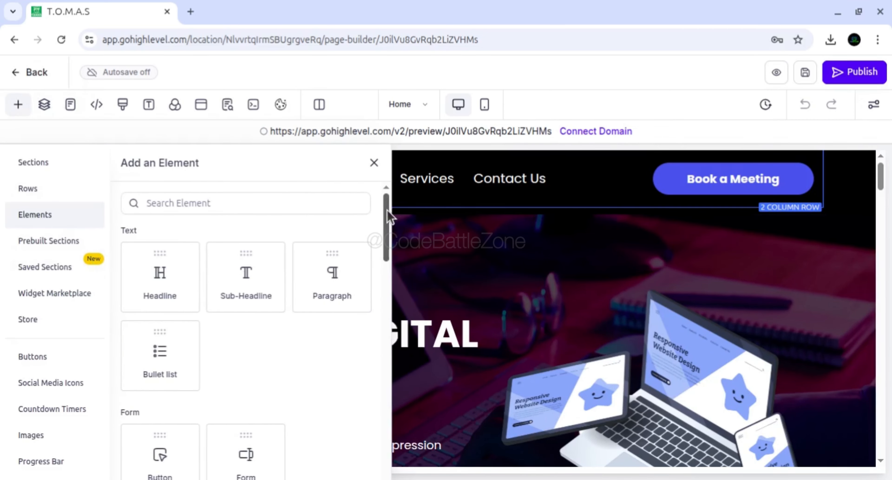
{"action": "scroll", "coordinate": [388, 217], "scroll_direction": "down", "scroll_amount": 3}
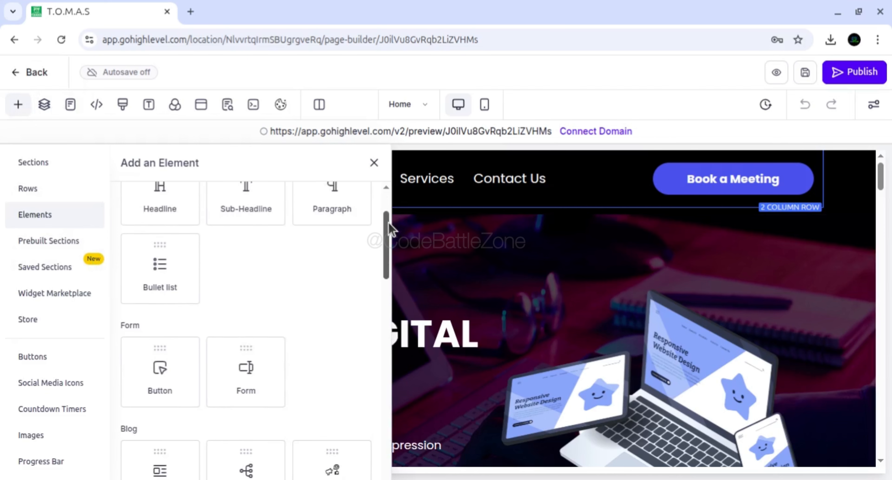
{"action": "scroll", "coordinate": [156, 253], "scroll_direction": "up", "scroll_amount": 3}
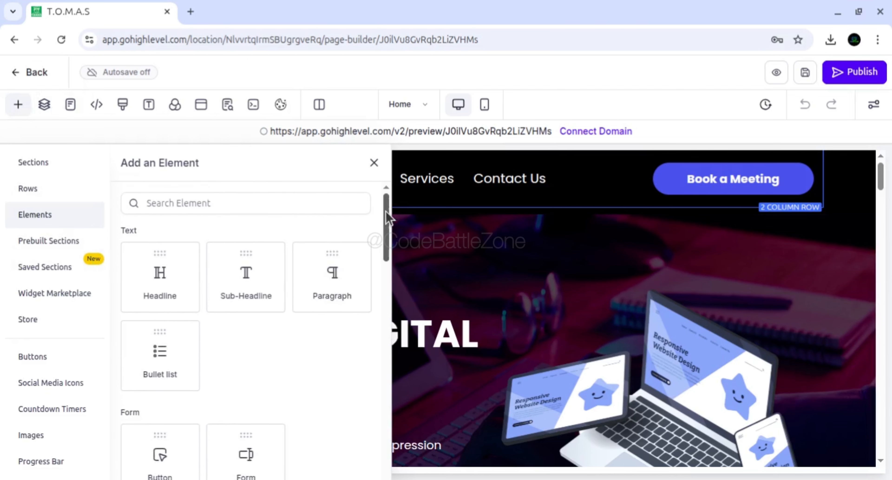
{"action": "left_click_drag", "start_coordinate": [386, 210], "coordinate": [383, 233]}
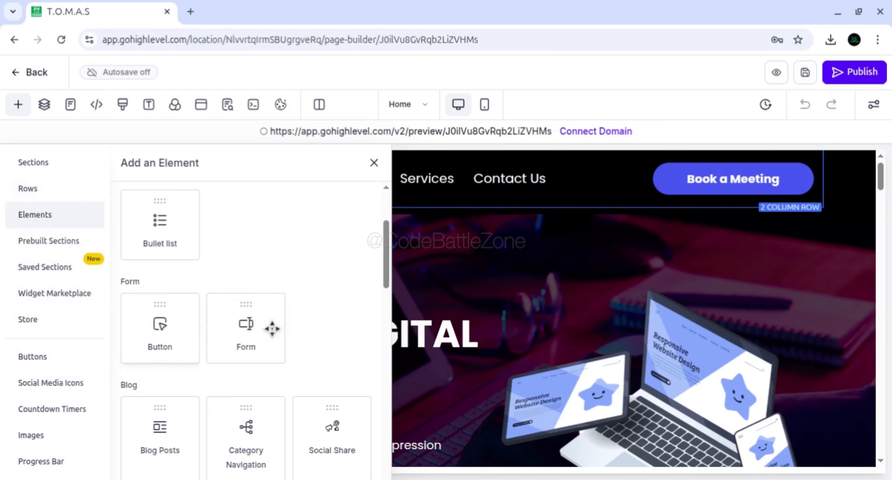
{"action": "scroll", "coordinate": [391, 266], "scroll_direction": "down", "scroll_amount": 4}
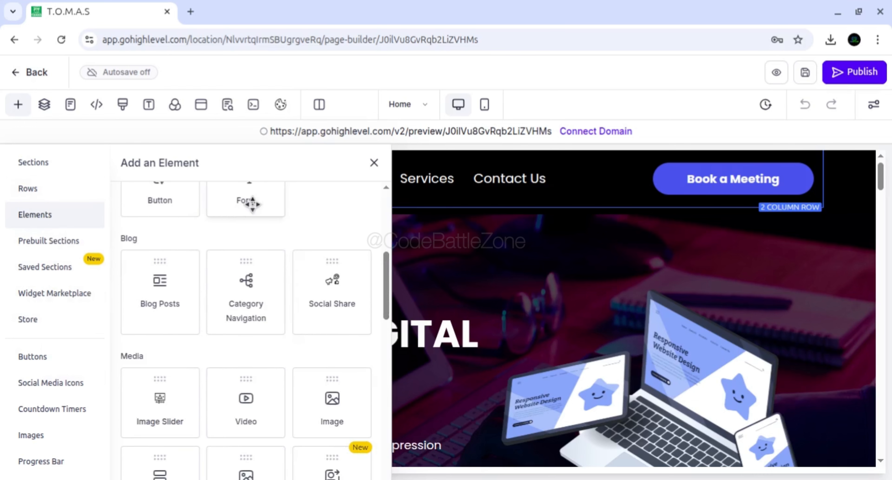
{"action": "scroll", "coordinate": [388, 296], "scroll_direction": "down", "scroll_amount": 1}
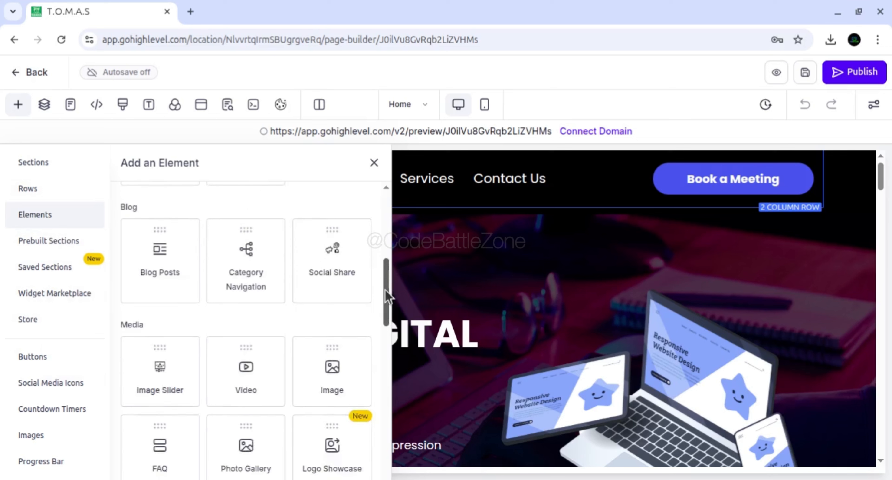
{"action": "scroll", "coordinate": [388, 296], "scroll_direction": "down", "scroll_amount": 3}
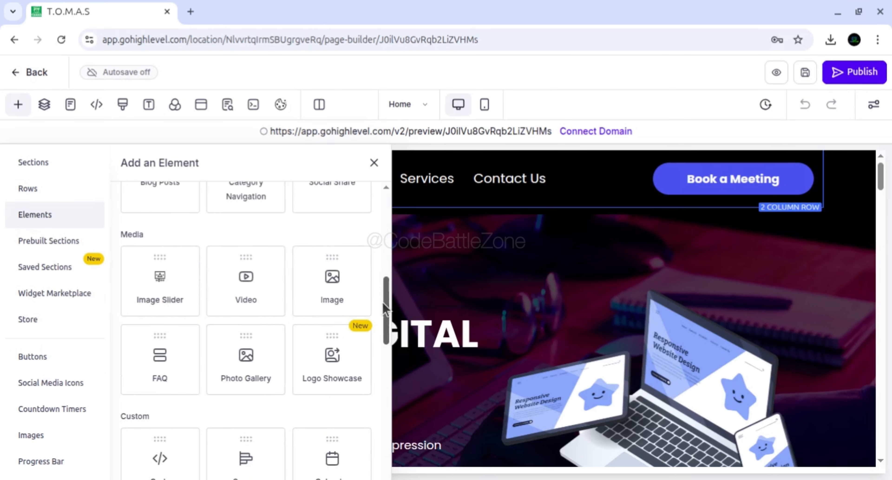
{"action": "scroll", "coordinate": [387, 325], "scroll_direction": "down", "scroll_amount": 5}
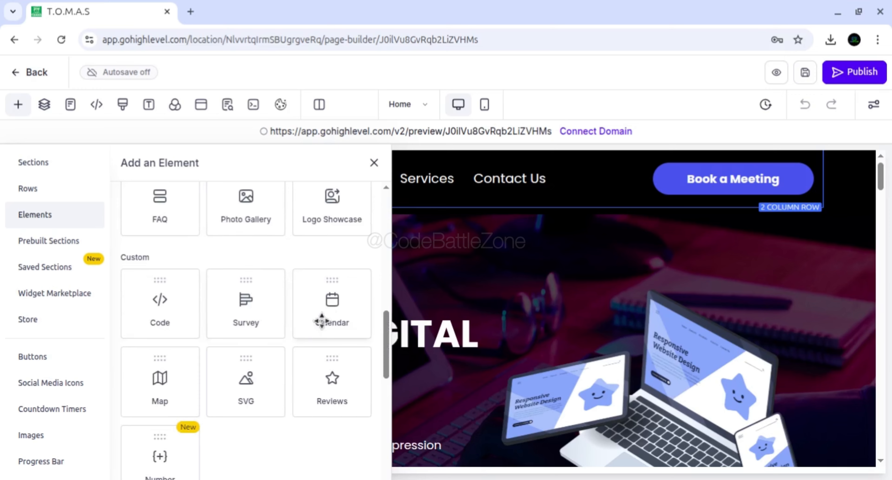
{"action": "left_click_drag", "start_coordinate": [389, 324], "coordinate": [389, 204]}
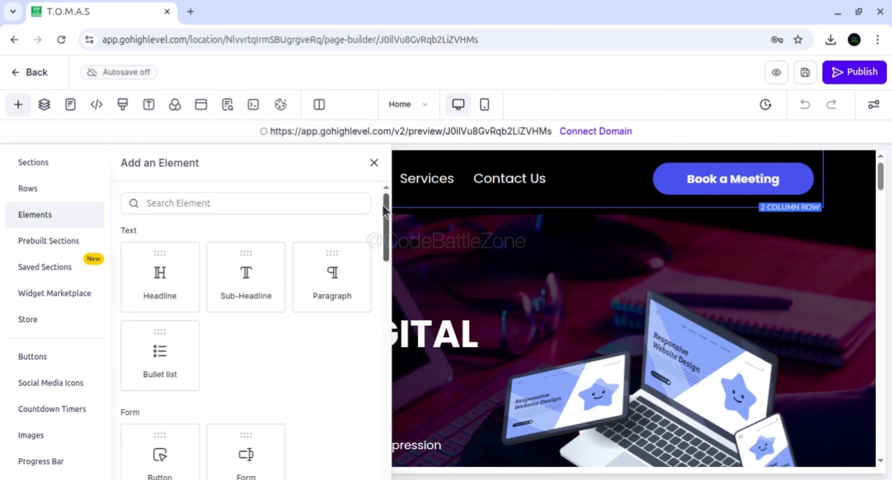
Review the element library again down to the Countdown and Blocks groups, and close it without adding anything
{"action": "left_click_drag", "start_coordinate": [385, 211], "coordinate": [387, 268]}
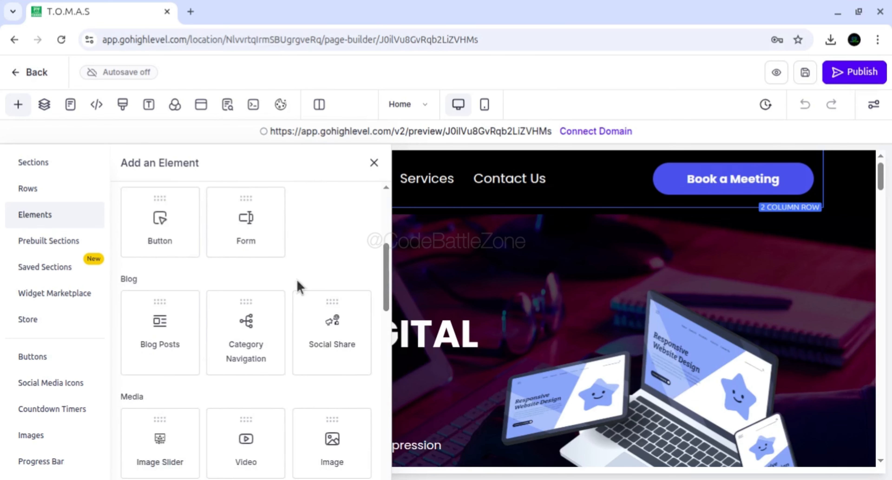
{"action": "scroll", "coordinate": [390, 278], "scroll_direction": "down", "scroll_amount": 3}
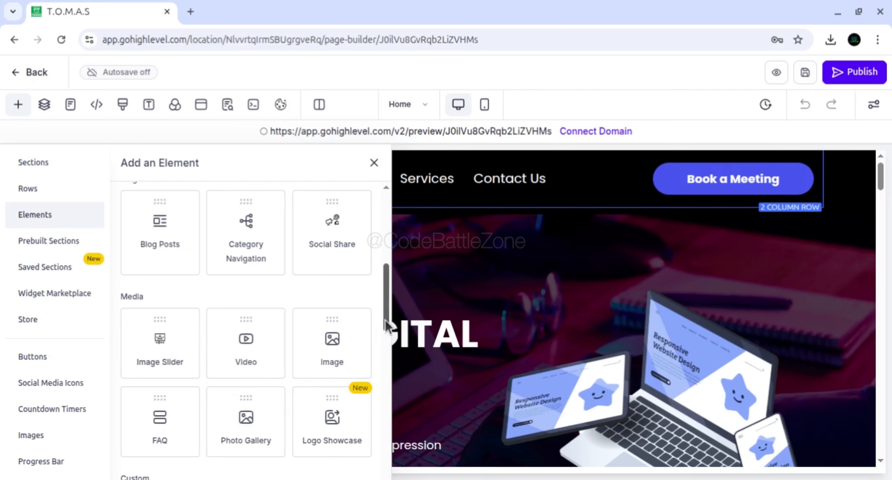
{"action": "left_click_drag", "start_coordinate": [385, 320], "coordinate": [385, 370]}
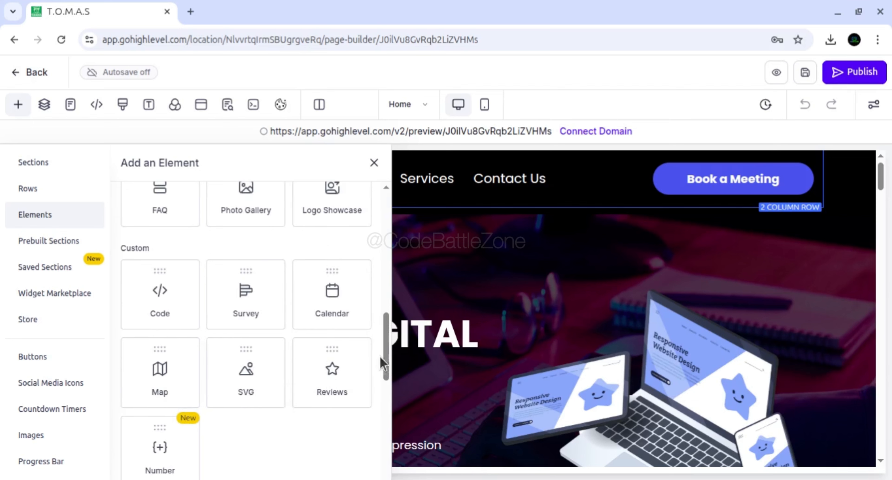
{"action": "left_click_drag", "start_coordinate": [386, 343], "coordinate": [388, 360]}
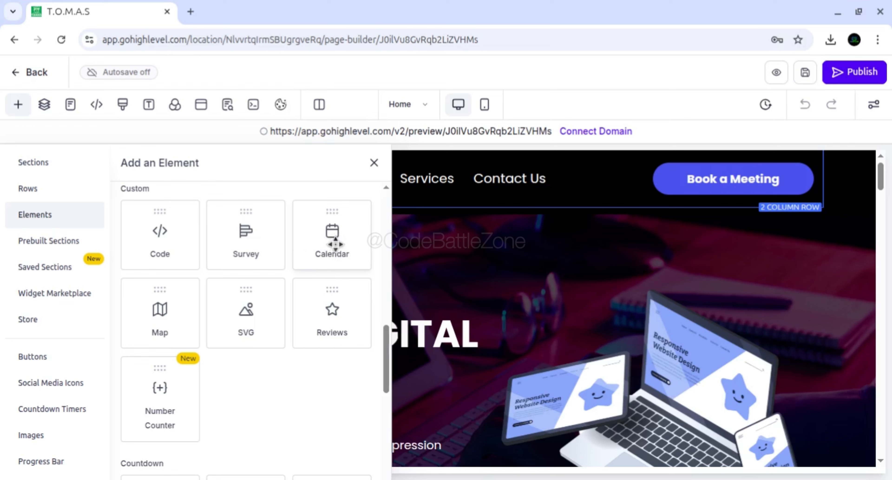
{"action": "left_click_drag", "start_coordinate": [387, 355], "coordinate": [374, 400]}
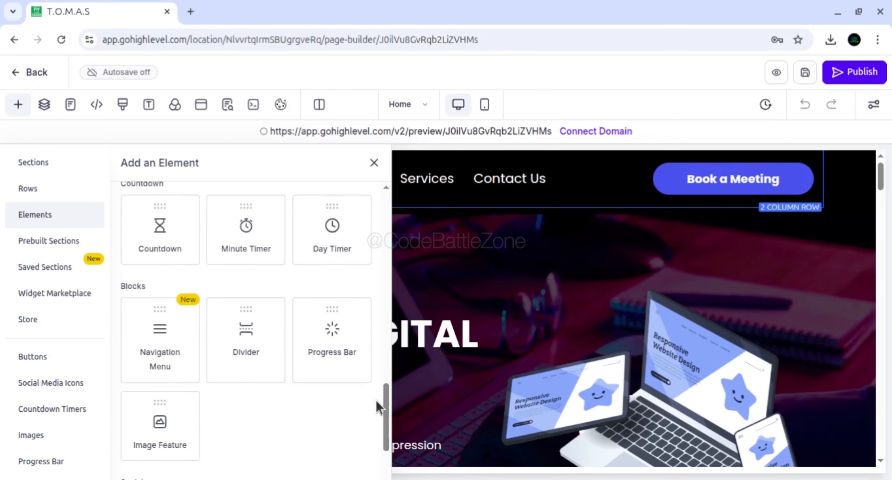
{"action": "left_click", "coordinate": [537, 335]}
{"action": "left_click", "coordinate": [375, 162]}
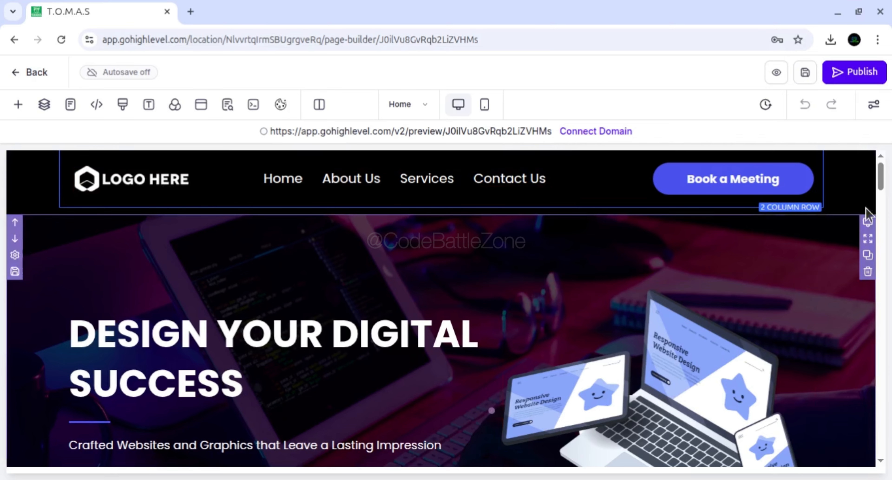
View the general settings of the Our Story section below the hero banner, and close them without changes
{"action": "mouse_move", "coordinate": [881, 179]}
{"action": "left_mouse_down"}
{"action": "mouse_move", "coordinate": [887, 209]}
{"action": "mouse_move", "coordinate": [858, 201]}
{"action": "mouse_move", "coordinate": [882, 181]}
{"action": "mouse_move", "coordinate": [883, 163]}
{"action": "left_mouse_up"}
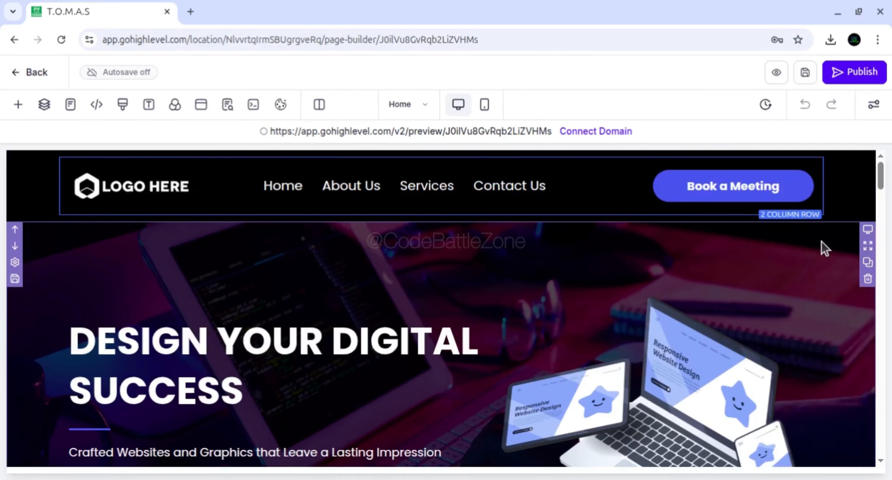
{"action": "scroll", "coordinate": [551, 343], "scroll_direction": "down", "scroll_amount": 10}
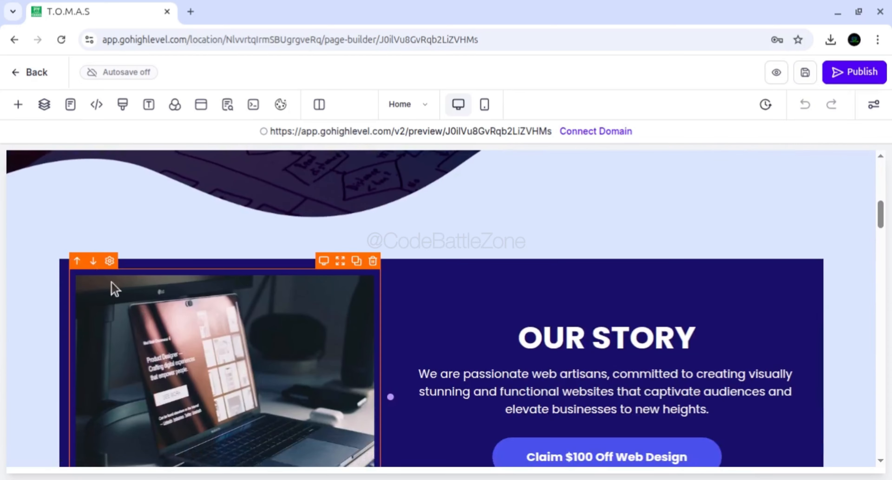
{"action": "left_click", "coordinate": [45, 259]}
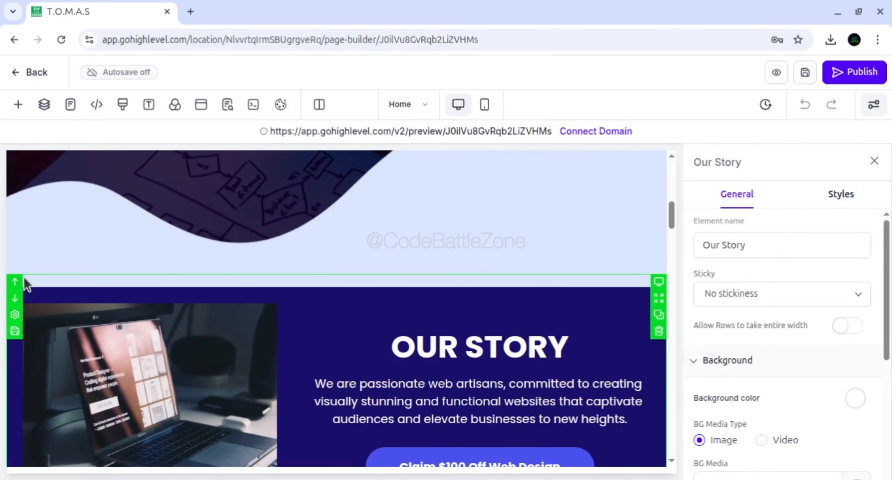
{"action": "left_click", "coordinate": [873, 161]}
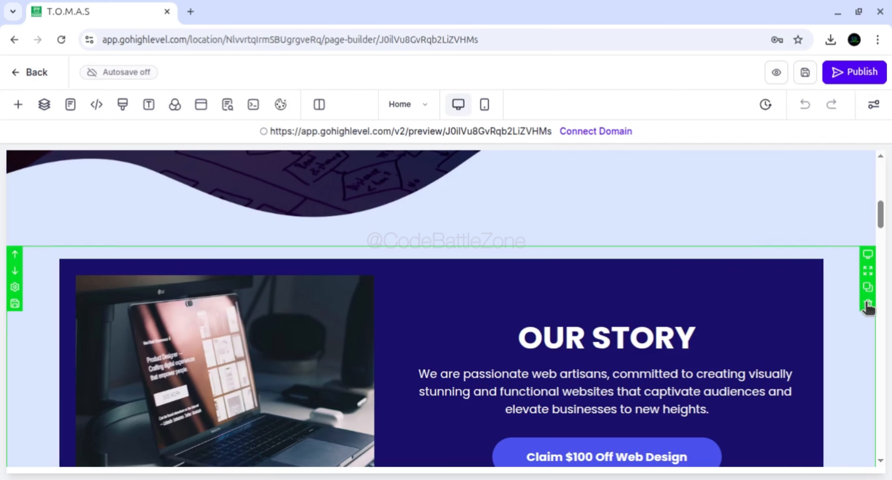
View the Hero-Banner section's settings, highlight its element name, and close them without changes
{"action": "scroll", "coordinate": [791, 230], "scroll_direction": "up", "scroll_amount": 10}
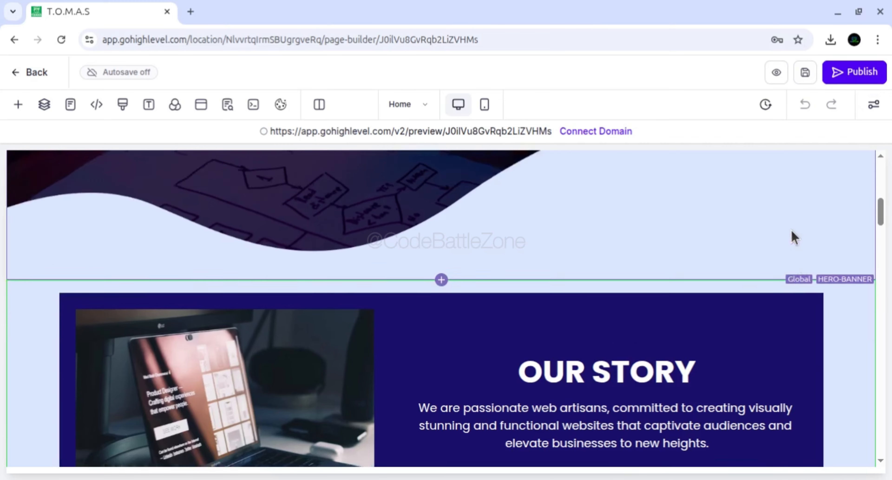
{"action": "scroll", "coordinate": [792, 230], "scroll_direction": "down", "scroll_amount": 1}
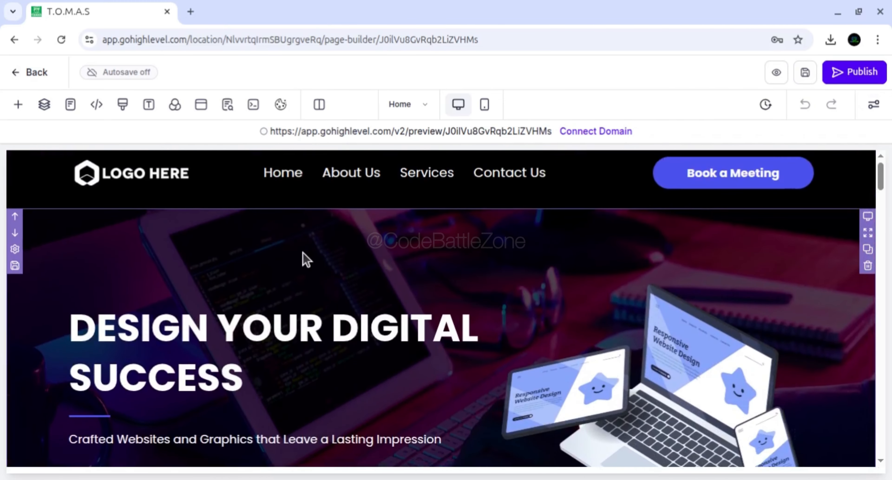
{"action": "scroll", "coordinate": [284, 253], "scroll_direction": "up", "scroll_amount": 1}
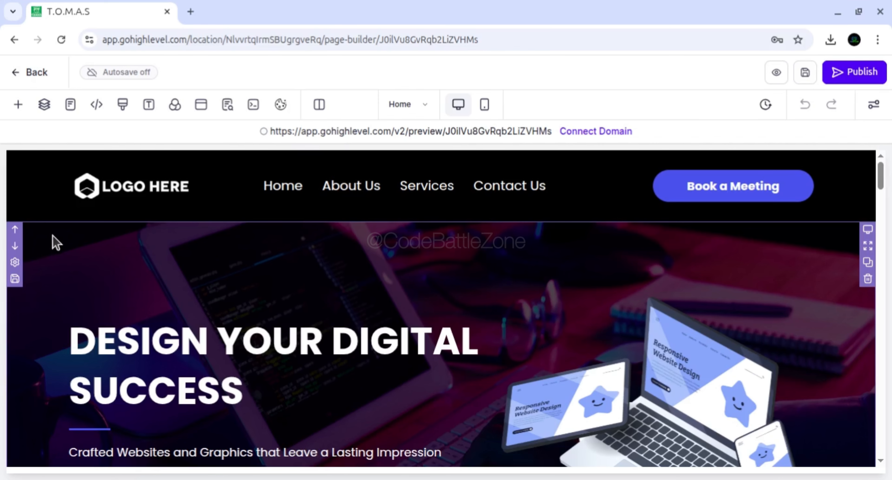
{"action": "left_click", "coordinate": [15, 263]}
{"action": "triple_click", "coordinate": [713, 252]}
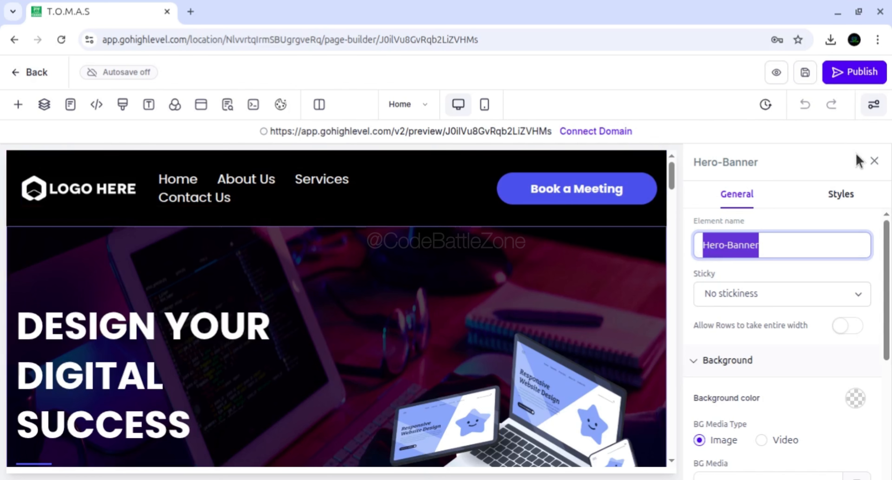
{"action": "left_click", "coordinate": [874, 162]}
Check the saved Section Templates and Global Sections available for this website, and close the list
{"action": "left_click", "coordinate": [18, 105]}
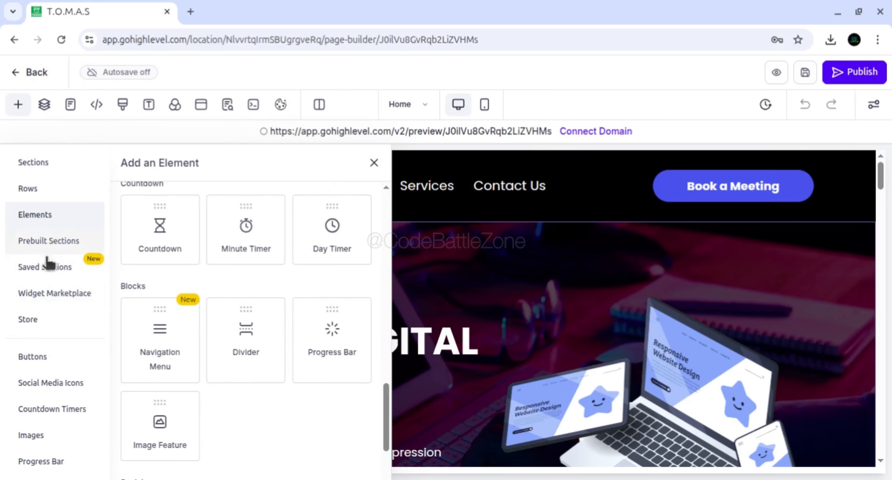
{"action": "left_click", "coordinate": [41, 274]}
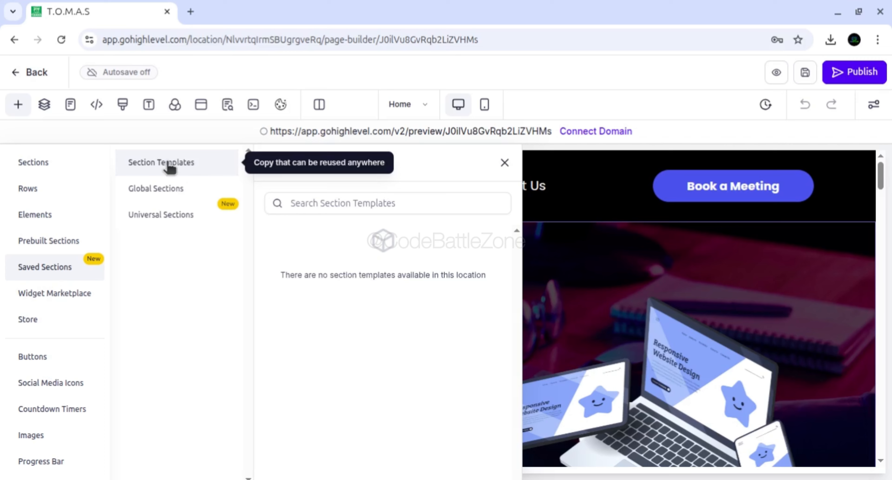
{"action": "left_click", "coordinate": [186, 193]}
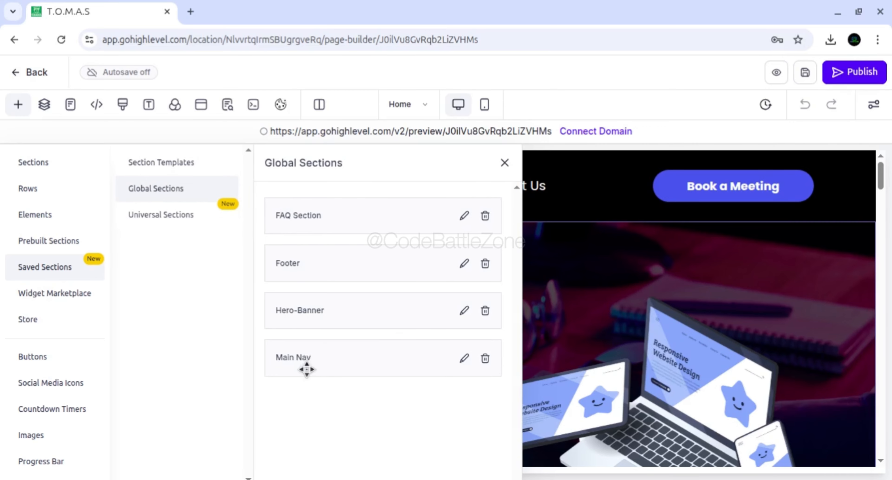
{"action": "left_click", "coordinate": [505, 163]}
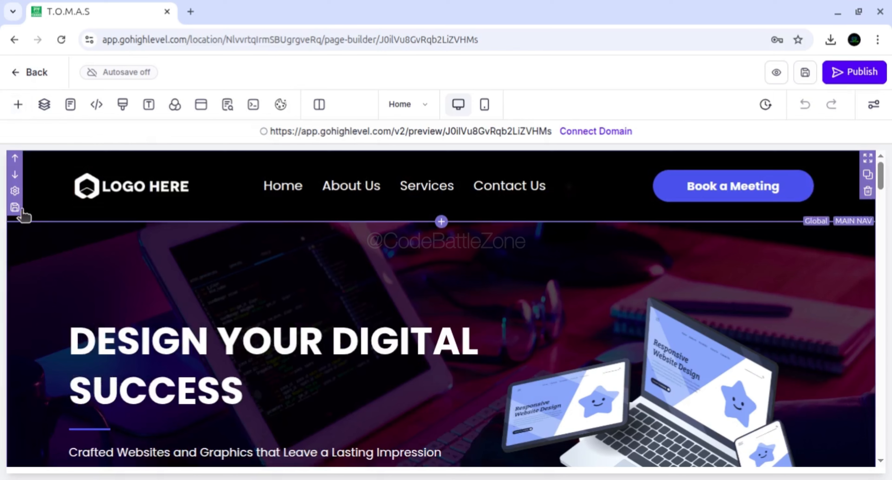
View the Main Nav section's settings, highlight its element name, and close them without changes
{"action": "left_click", "coordinate": [15, 192]}
{"action": "left_click", "coordinate": [733, 247]}
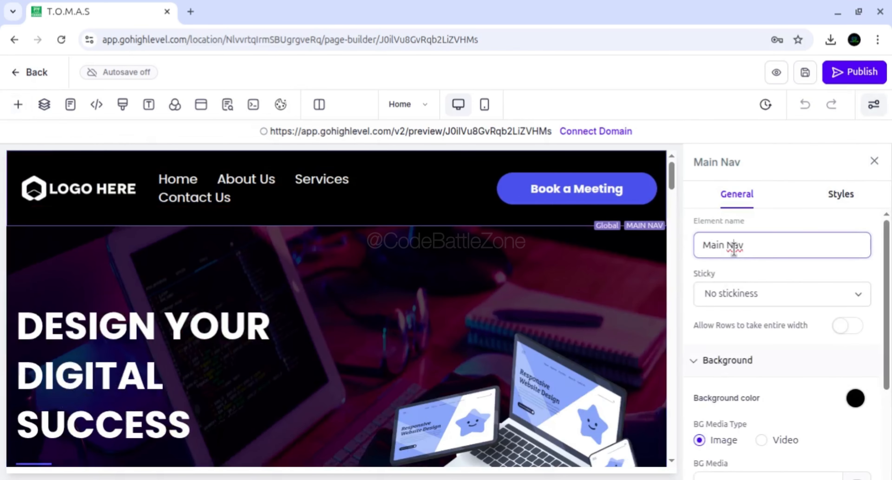
{"action": "left_click_drag", "start_coordinate": [741, 247], "coordinate": [699, 254]}
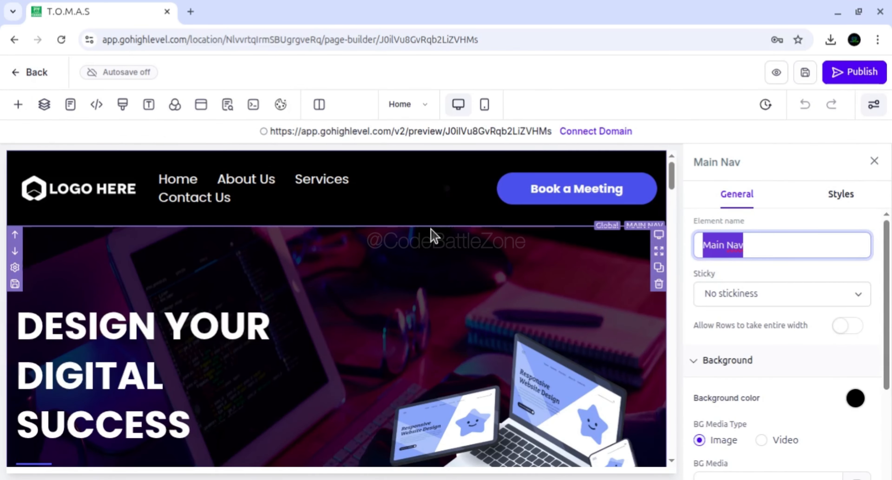
{"action": "left_click", "coordinate": [874, 162]}
Open the website's preview link, follow the About Us navigation link, and look over the page down to the footer
{"action": "mouse_move", "coordinate": [881, 180]}
{"action": "left_mouse_down"}
{"action": "mouse_move", "coordinate": [881, 451]}
{"action": "mouse_move", "coordinate": [881, 177]}
{"action": "left_mouse_up"}
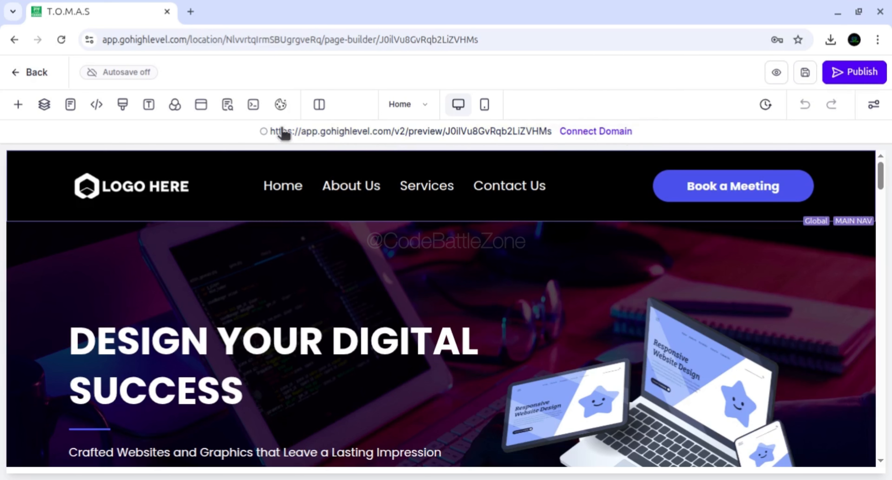
{"action": "left_click", "coordinate": [326, 133]}
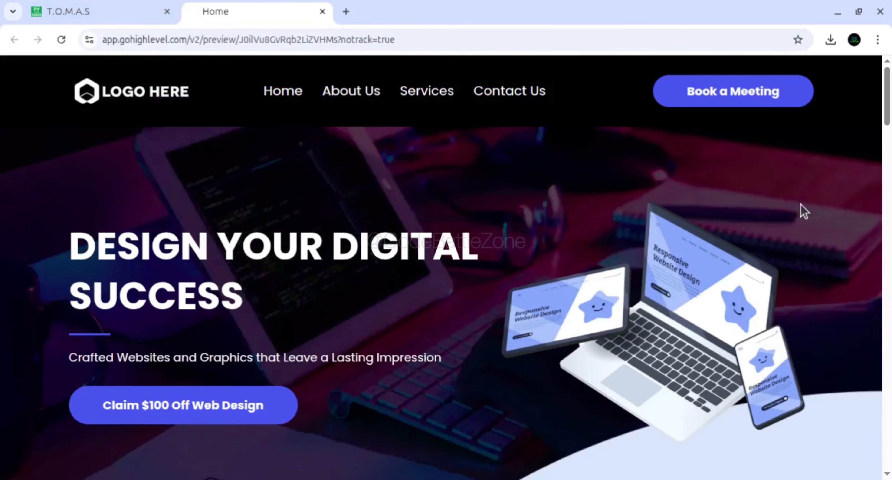
{"action": "mouse_move", "coordinate": [889, 91]}
{"action": "left_mouse_down"}
{"action": "mouse_move", "coordinate": [889, 436]}
{"action": "mouse_move", "coordinate": [887, 87]}
{"action": "left_mouse_up"}
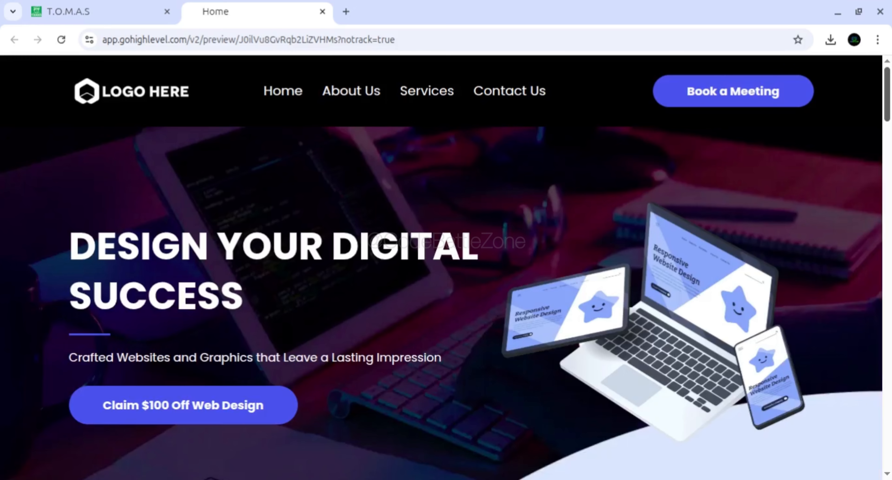
{"action": "left_click", "coordinate": [348, 93]}
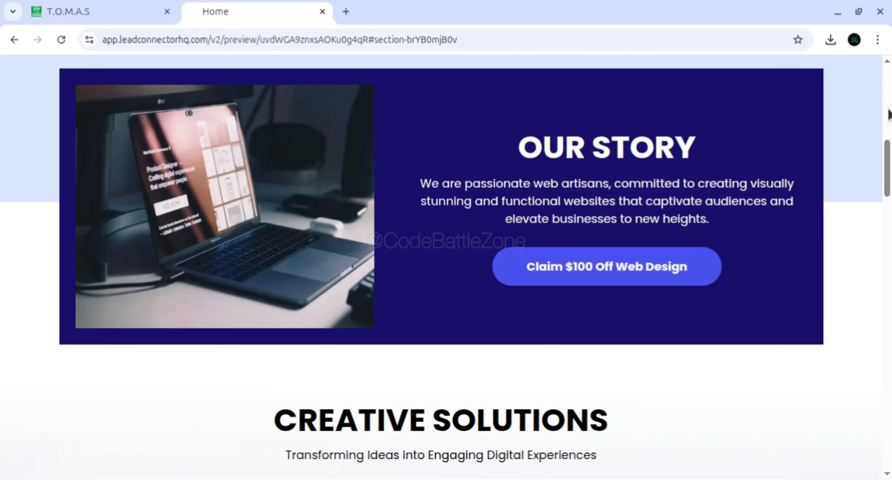
{"action": "left_click", "coordinate": [887, 118]}
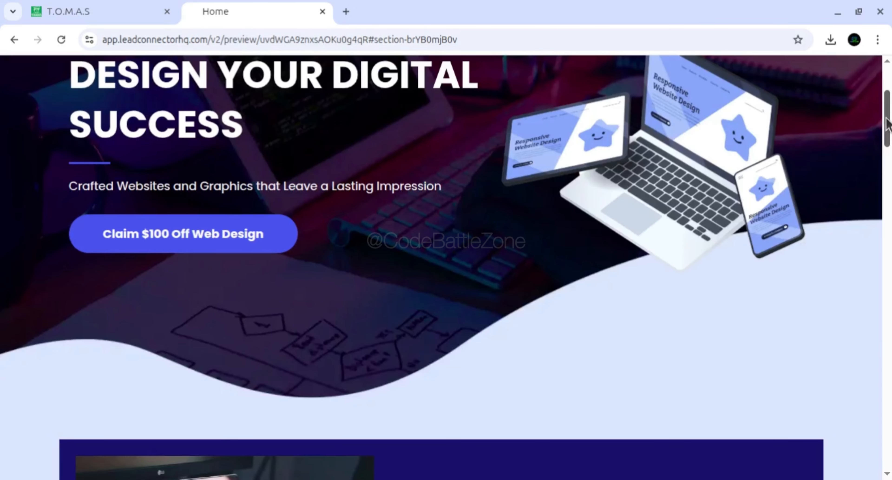
{"action": "left_click_drag", "start_coordinate": [886, 119], "coordinate": [887, 431]}
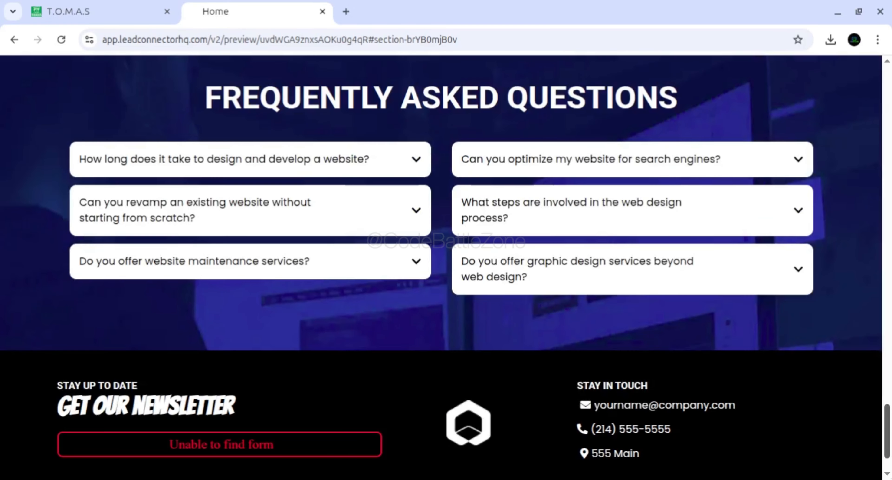
Examine the previewed page's footer and highlight the year in its copyright line
{"action": "left_click_drag", "start_coordinate": [888, 445], "coordinate": [890, 460]}
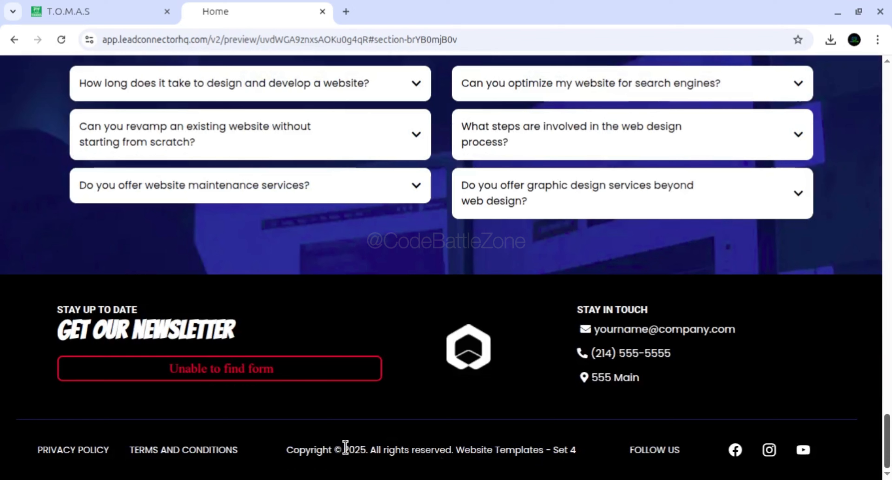
{"action": "left_click_drag", "start_coordinate": [344, 447], "coordinate": [362, 453]}
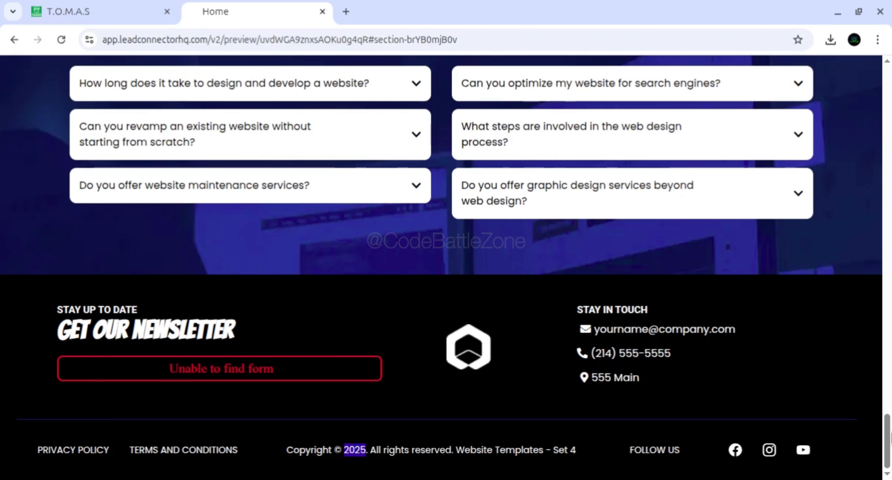
{"action": "left_click_drag", "start_coordinate": [891, 440], "coordinate": [891, 439]}
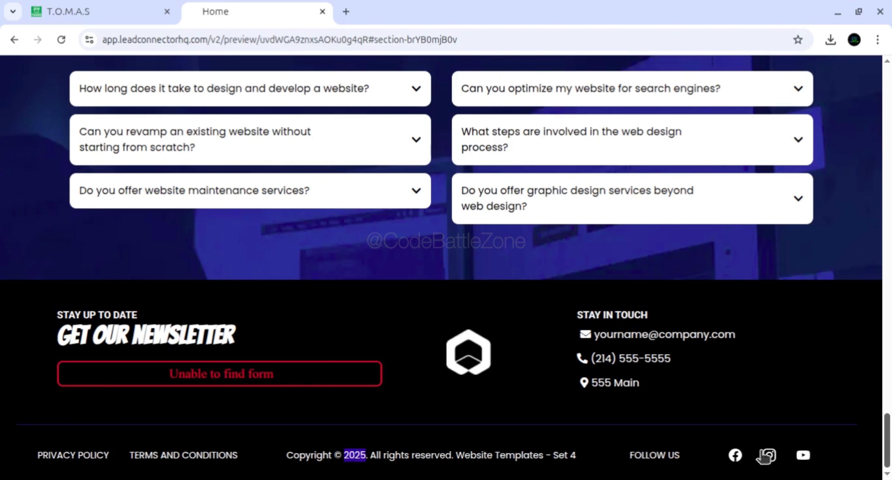
{"action": "left_click_drag", "start_coordinate": [891, 438], "coordinate": [891, 435]}
Compare the footer's location placeholders in the page builder with the contact details in the previewed page
{"action": "left_click", "coordinate": [135, 22]}
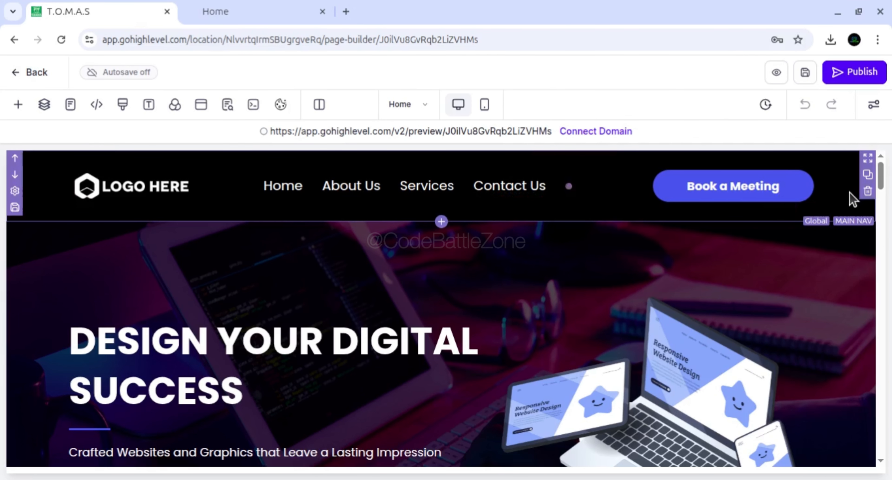
{"action": "left_click_drag", "start_coordinate": [885, 189], "coordinate": [883, 439]}
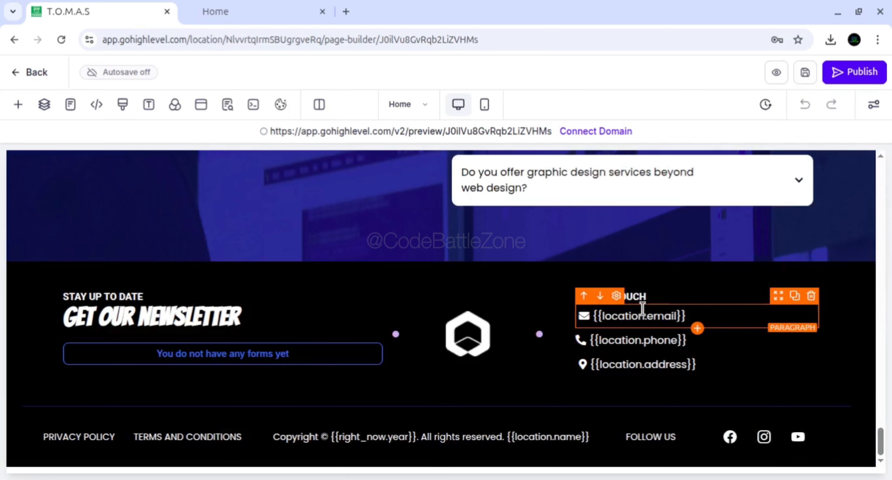
{"action": "left_click", "coordinate": [258, 17]}
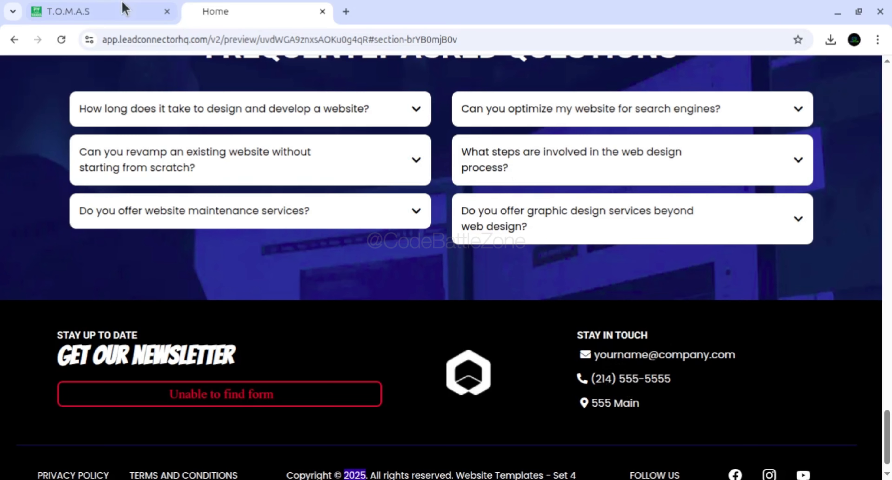
{"action": "left_click", "coordinate": [125, 10]}
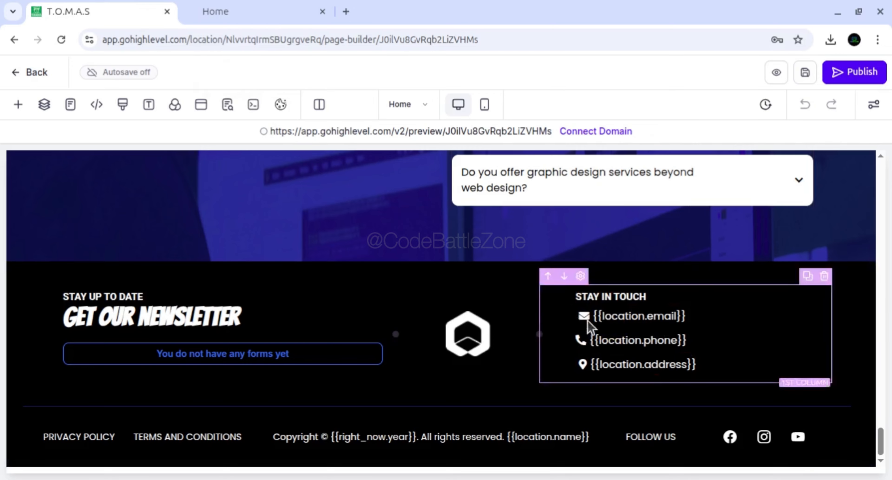
{"action": "left_click", "coordinate": [277, 12]}
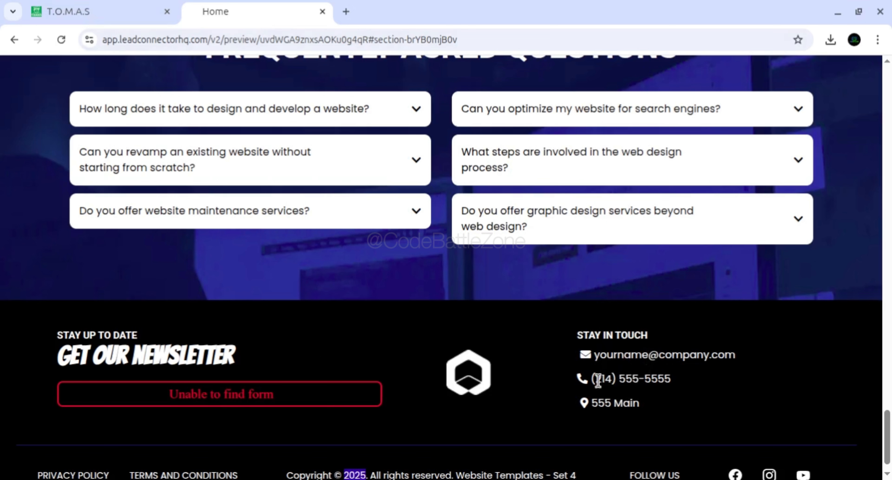
{"action": "left_click", "coordinate": [98, 17]}
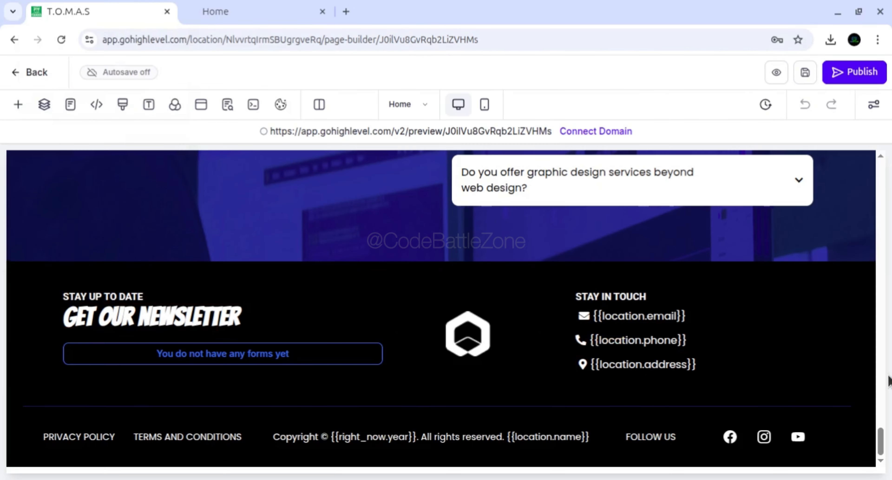
View the FAQ Section's settings and close them without changes
{"action": "left_click_drag", "start_coordinate": [884, 442], "coordinate": [888, 384]}
{"action": "left_click", "coordinate": [78, 293]}
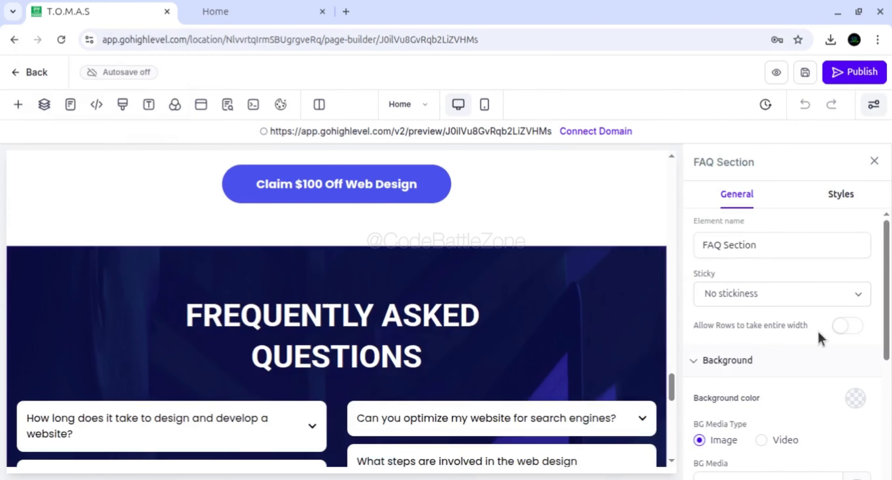
{"action": "left_click", "coordinate": [871, 162]}
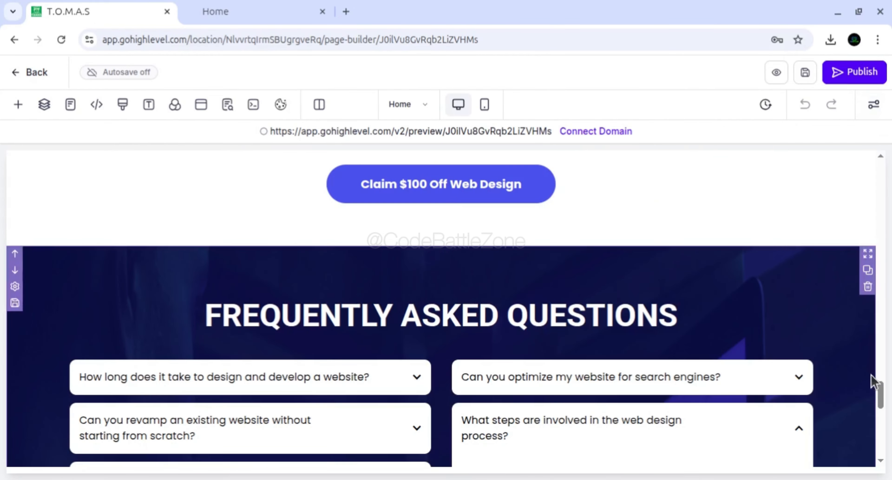
Expand the page's layers through Main Nav and its 2 Column Row to inspect the contents of both columns
{"action": "left_click_drag", "start_coordinate": [880, 381], "coordinate": [886, 141]}
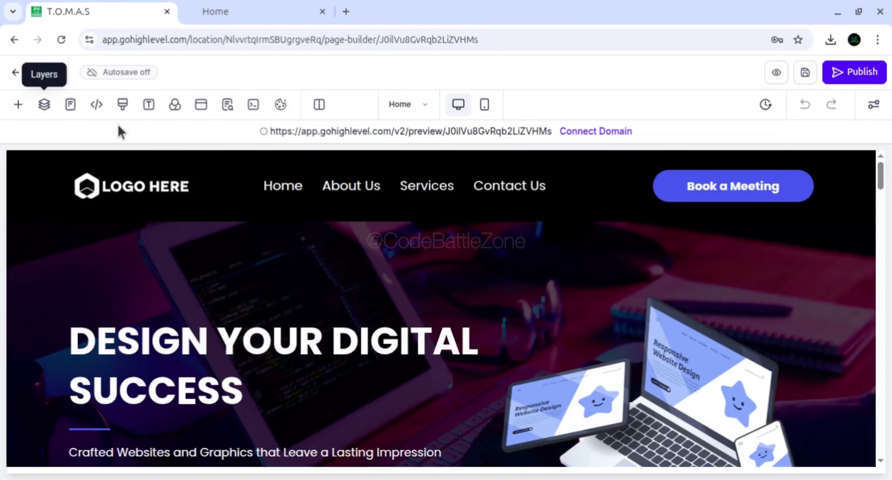
{"action": "left_click", "coordinate": [45, 107]}
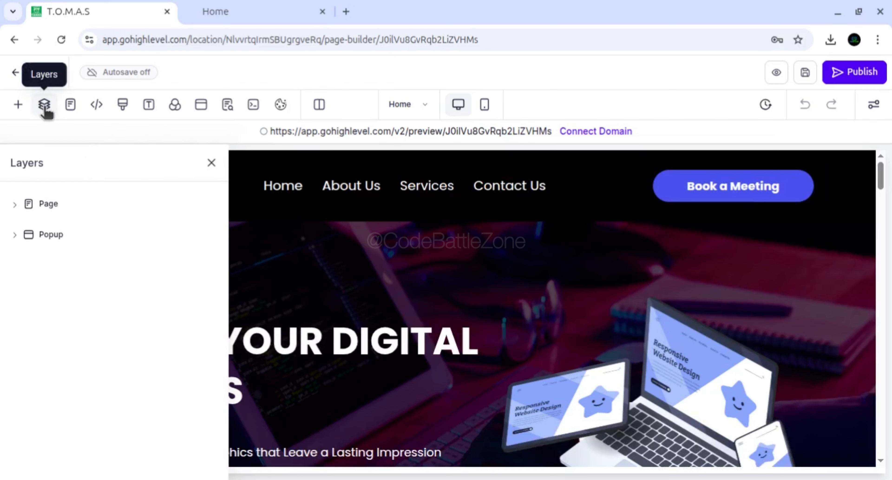
{"action": "left_click", "coordinate": [14, 204]}
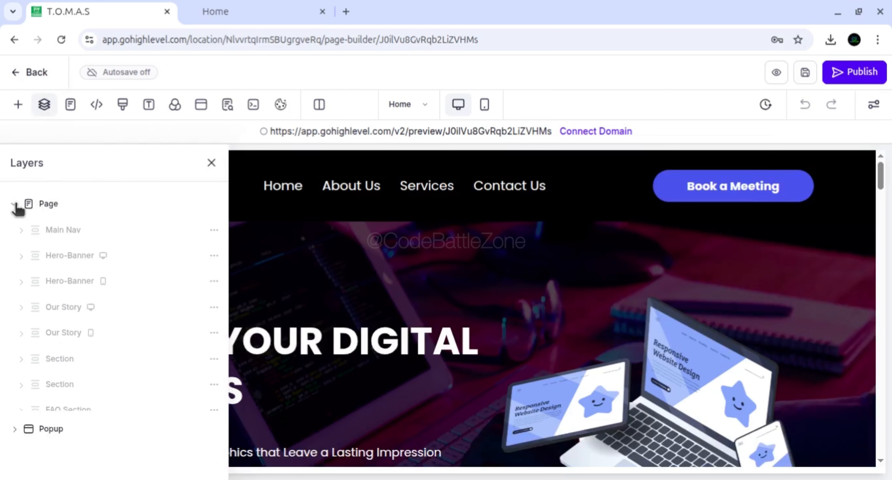
{"action": "left_click_drag", "start_coordinate": [224, 209], "coordinate": [222, 276]}
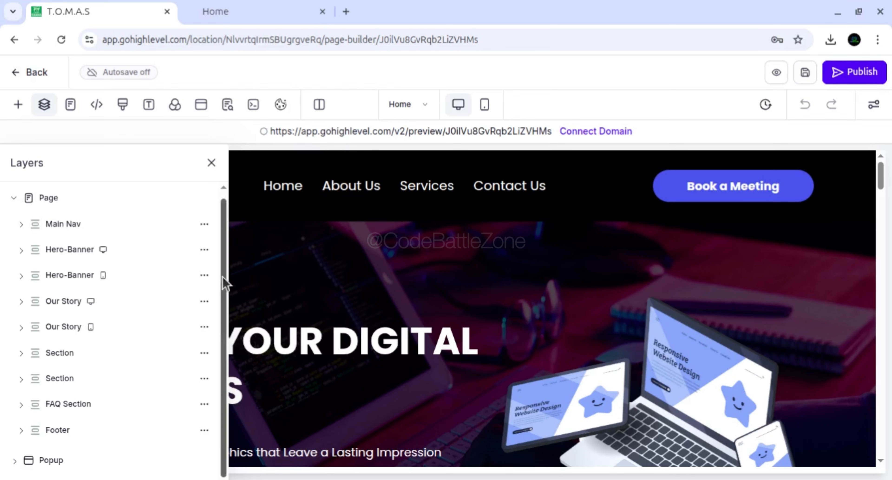
{"action": "left_click", "coordinate": [20, 224]}
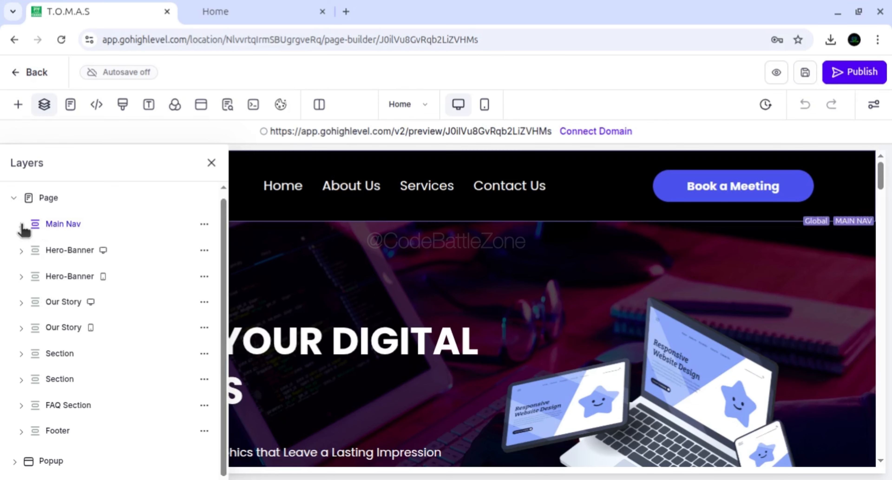
{"action": "left_click", "coordinate": [69, 249]}
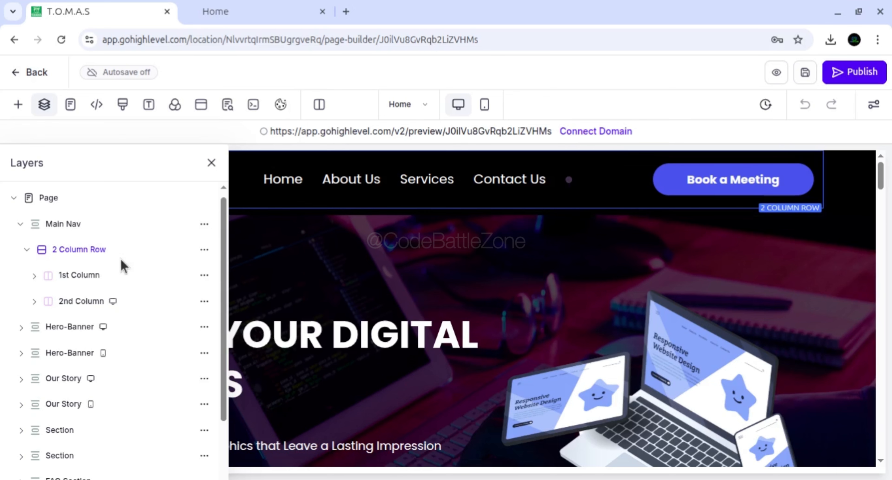
{"action": "left_click", "coordinate": [74, 277]}
{"action": "left_click", "coordinate": [80, 300]}
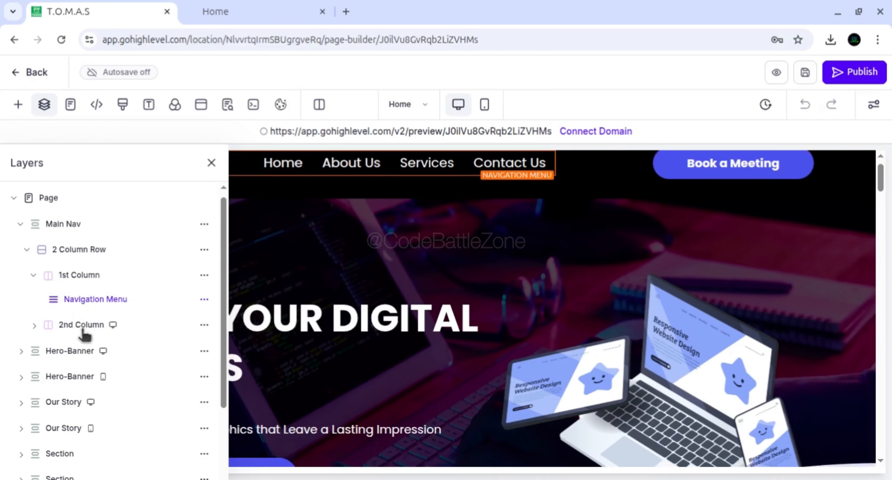
{"action": "left_click", "coordinate": [82, 325]}
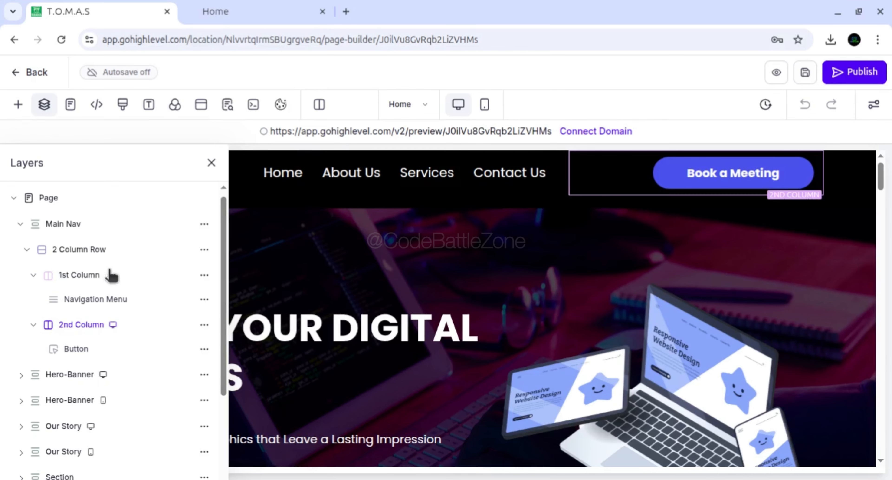
Inspect the desktop Hero-Banner layer's row, collapse the Main Nav layers, and close the layer list
{"action": "left_click_drag", "start_coordinate": [225, 229], "coordinate": [224, 310]}
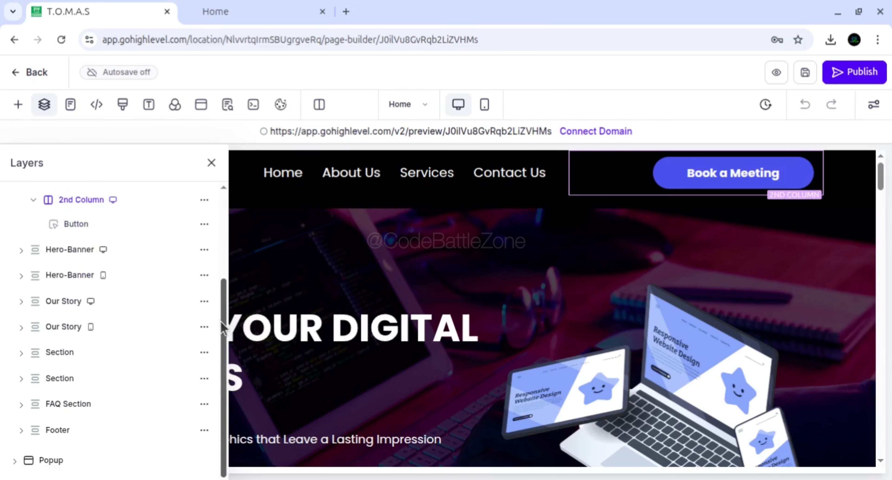
{"action": "left_click", "coordinate": [35, 250]}
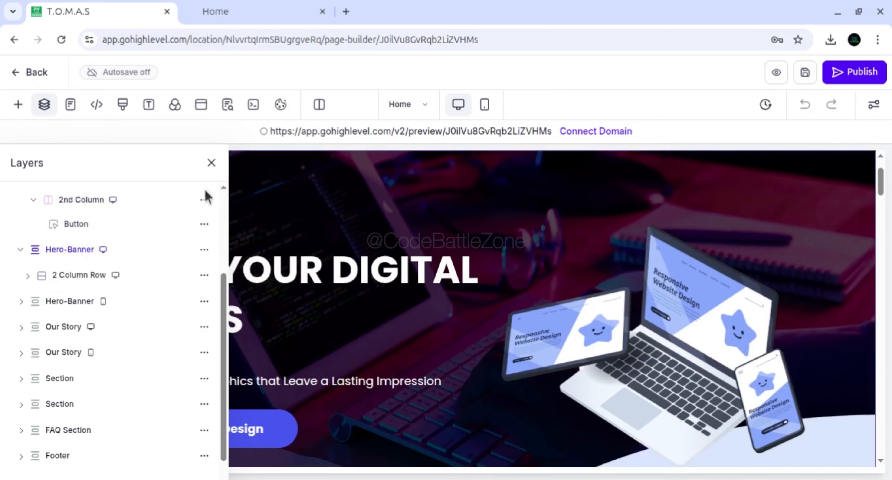
{"action": "left_click_drag", "start_coordinate": [223, 273], "coordinate": [224, 197]}
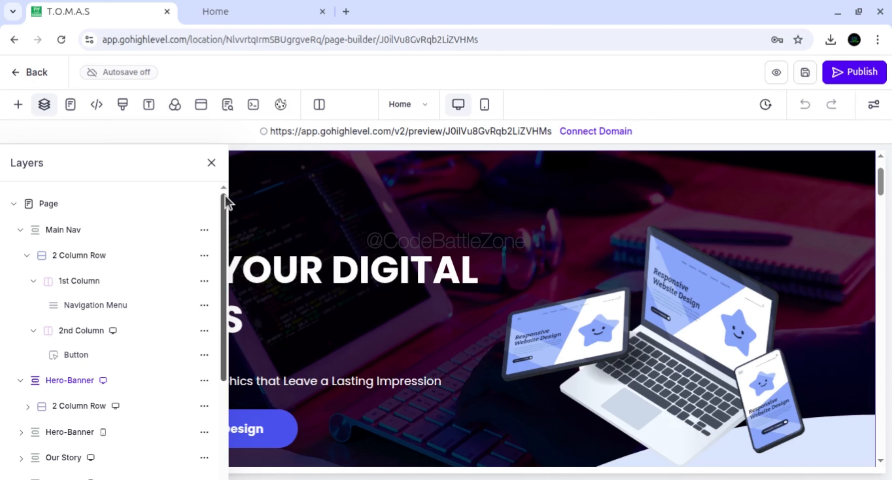
{"action": "left_click", "coordinate": [28, 258]}
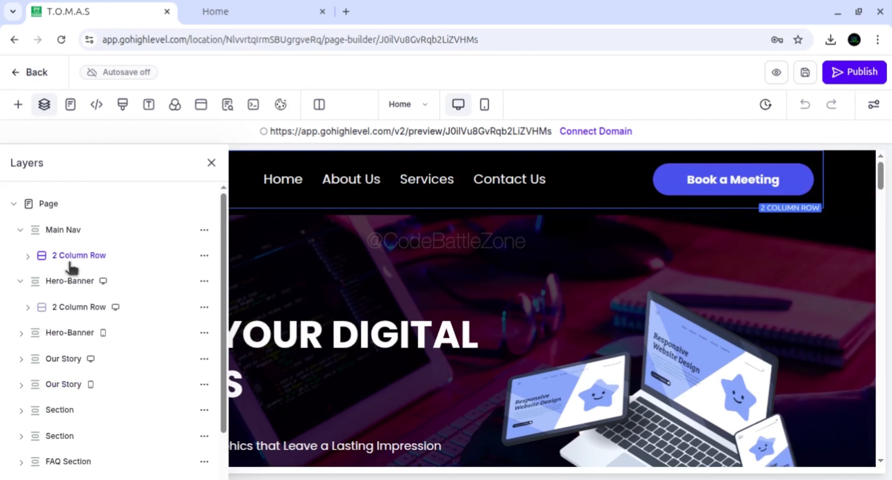
{"action": "left_click", "coordinate": [20, 230]}
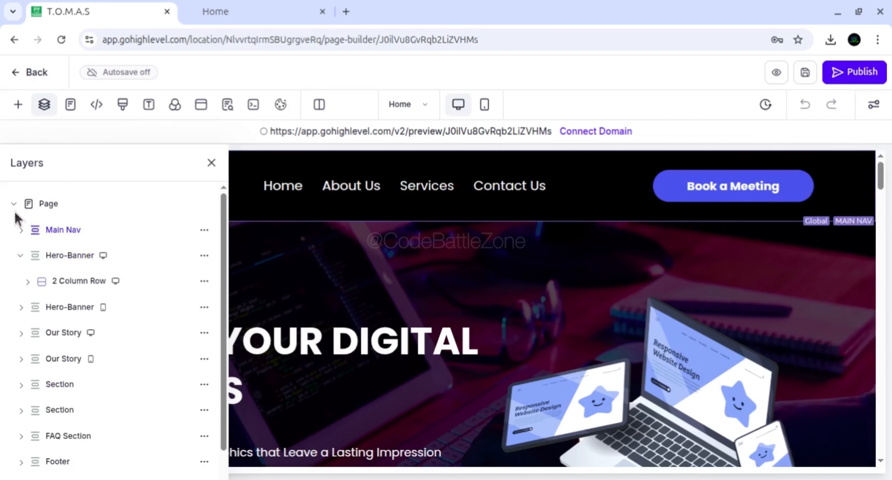
{"action": "left_click", "coordinate": [210, 162]}
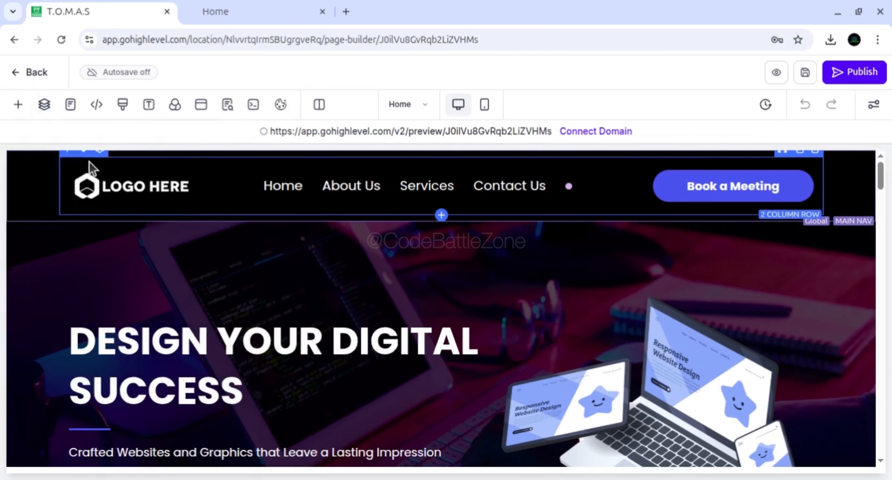
Switch the builder from Home to the Contact Us page and close the page list
{"action": "left_click", "coordinate": [71, 105]}
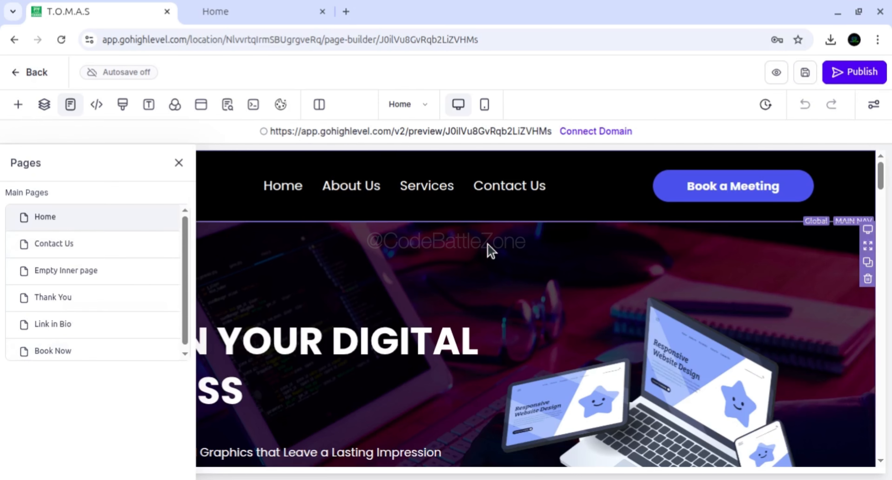
{"action": "left_click", "coordinate": [63, 253]}
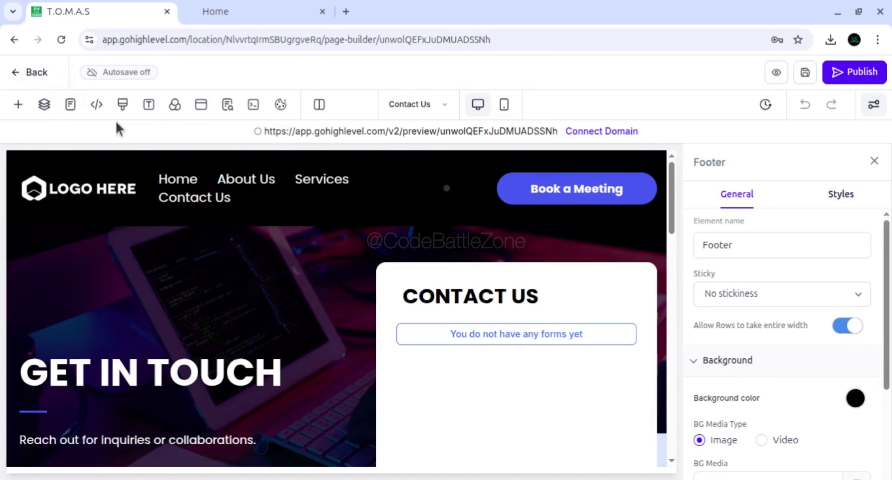
{"action": "left_click", "coordinate": [437, 110]}
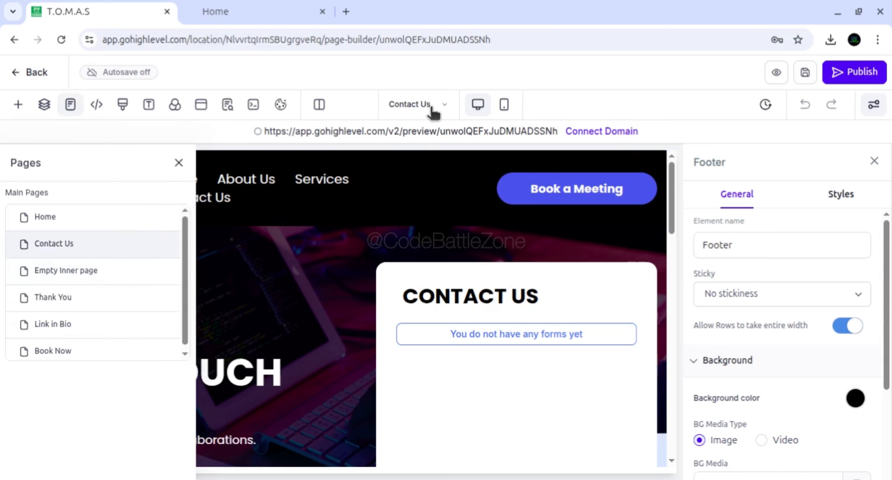
{"action": "left_click", "coordinate": [69, 105]}
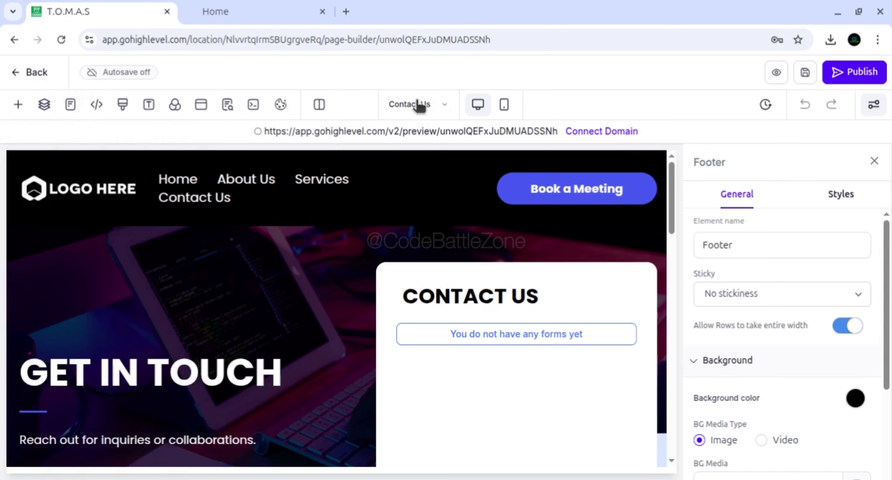
{"action": "left_click", "coordinate": [72, 108]}
{"action": "left_click", "coordinate": [74, 109]}
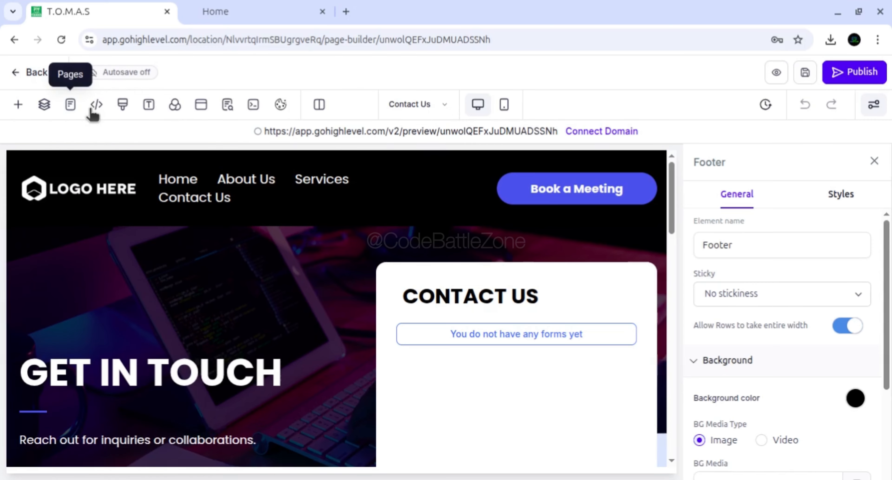
View the header and footer tracking code editors, then close them and the Footer section's settings without changes
{"action": "left_click", "coordinate": [96, 104]}
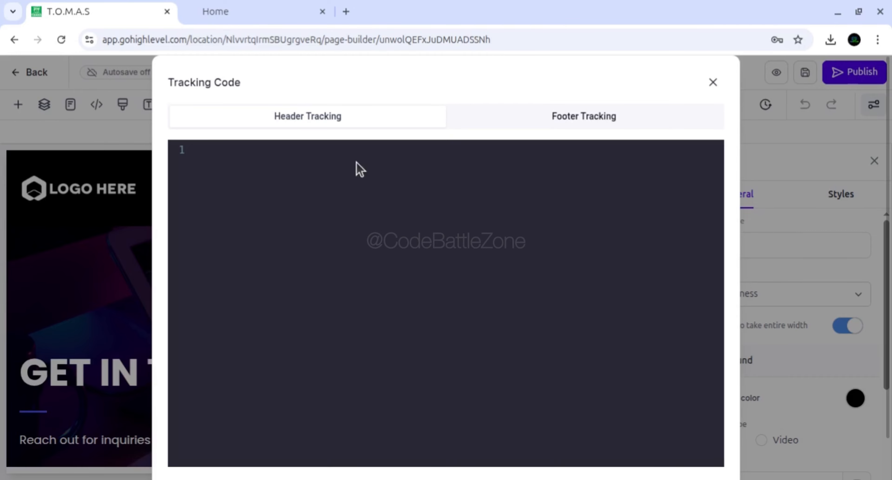
{"action": "left_click", "coordinate": [583, 116]}
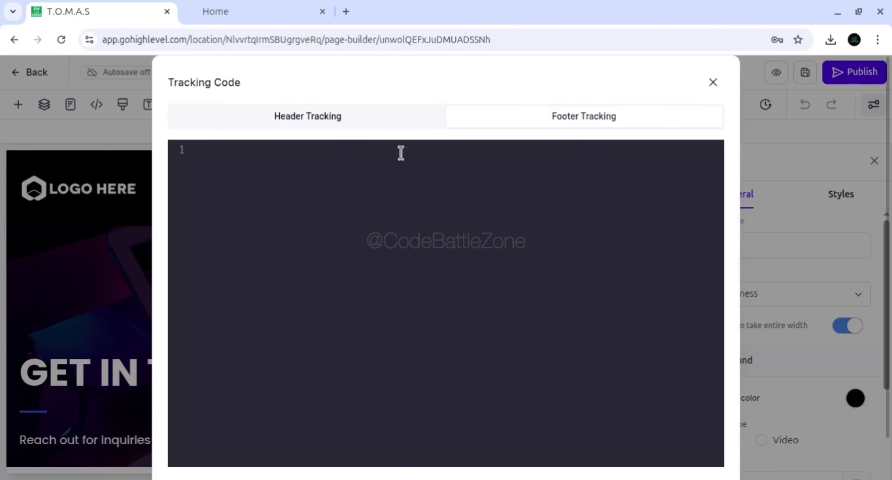
{"action": "left_click", "coordinate": [334, 131]}
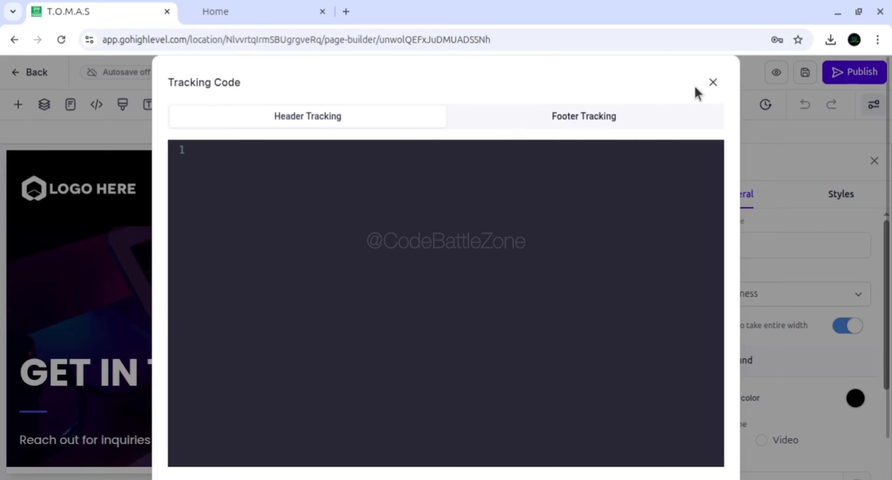
{"action": "left_click", "coordinate": [713, 83]}
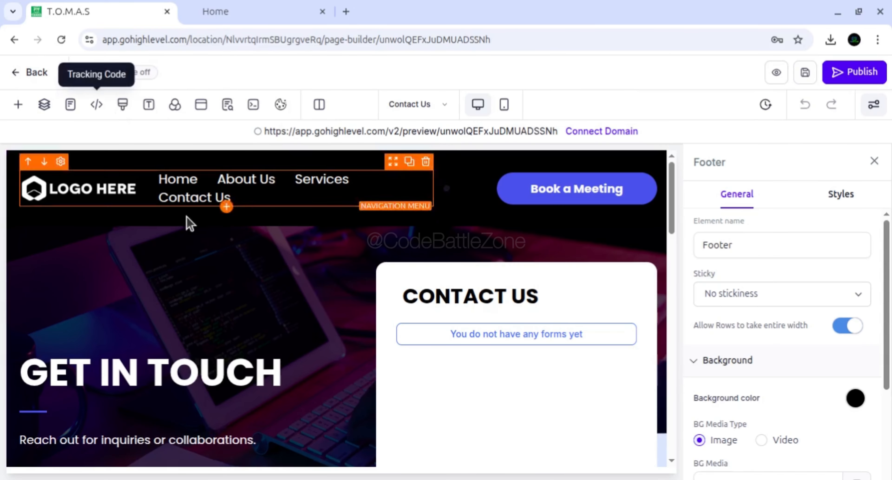
{"action": "left_click", "coordinate": [874, 162]}
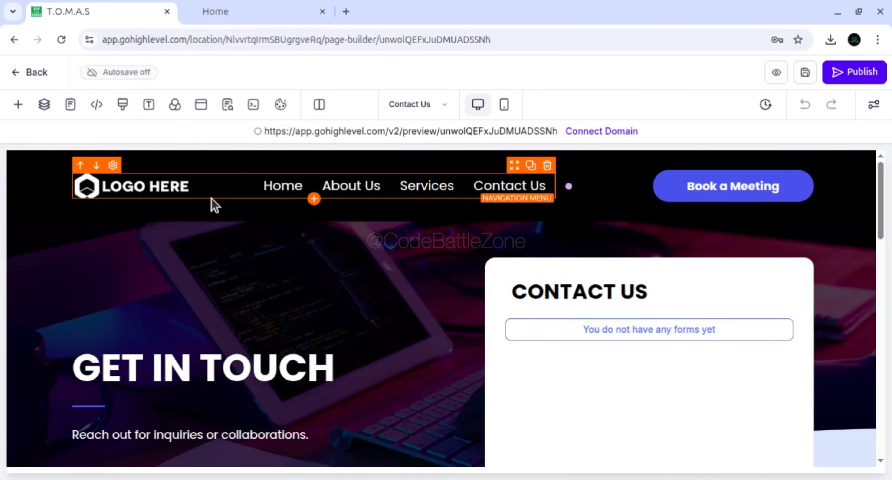
View the page's Custom CSS editor, then close it without changes
{"action": "left_click", "coordinate": [123, 104]}
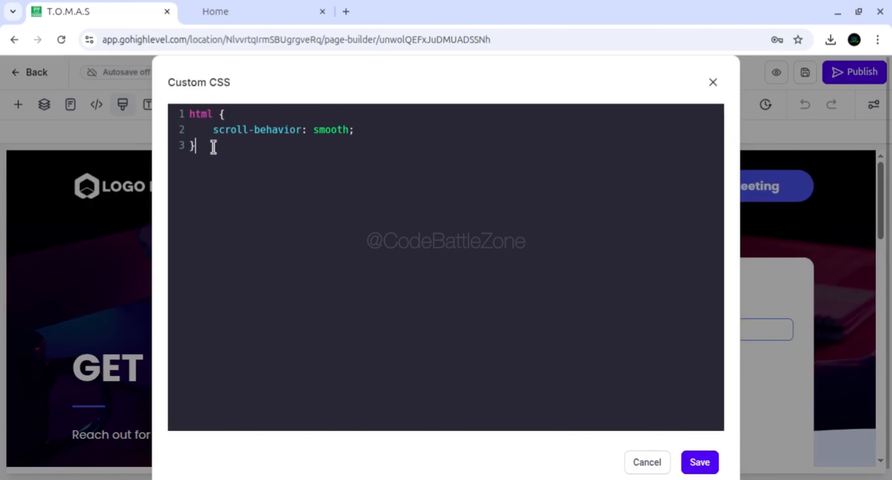
{"action": "left_click_drag", "start_coordinate": [167, 77], "coordinate": [257, 95]}
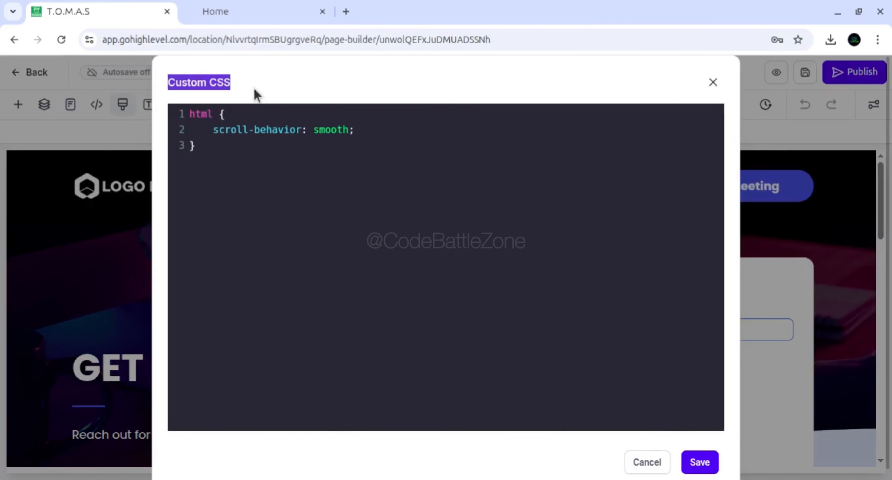
{"action": "left_click", "coordinate": [254, 92]}
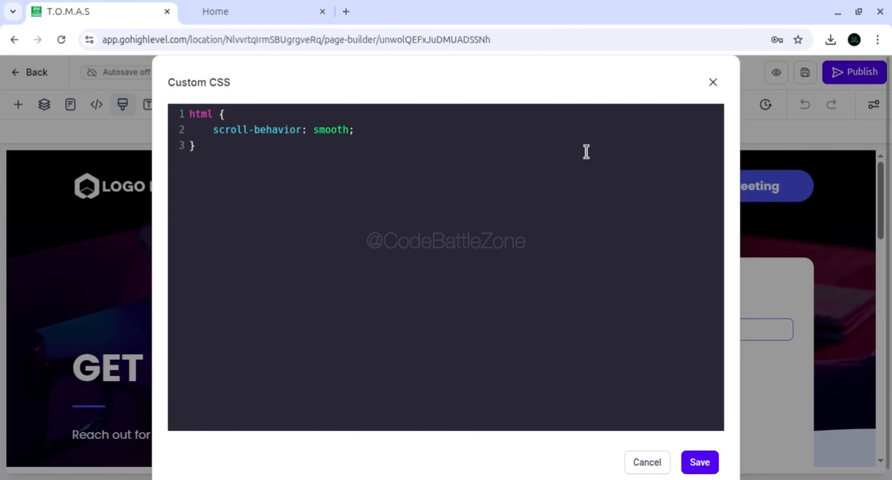
{"action": "left_click", "coordinate": [713, 83]}
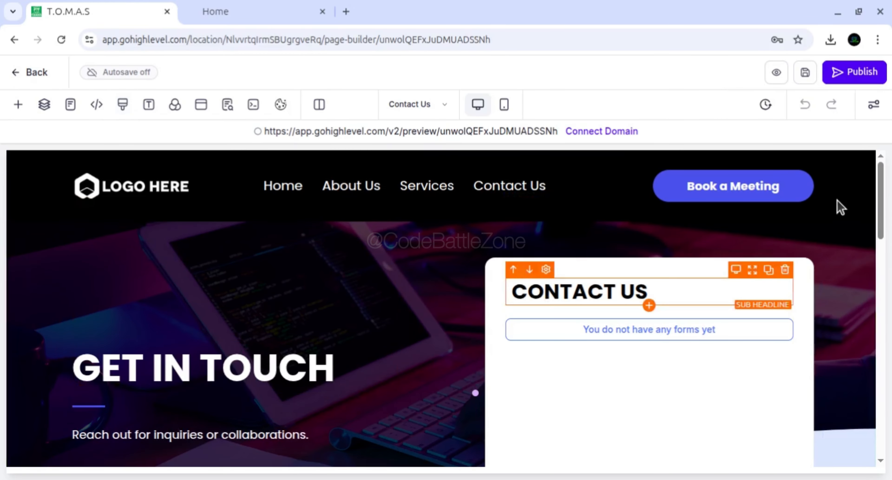
View the general settings of the GET IN TOUCH headline, then close them without changes
{"action": "scroll", "coordinate": [882, 208], "scroll_direction": "down", "scroll_amount": 2}
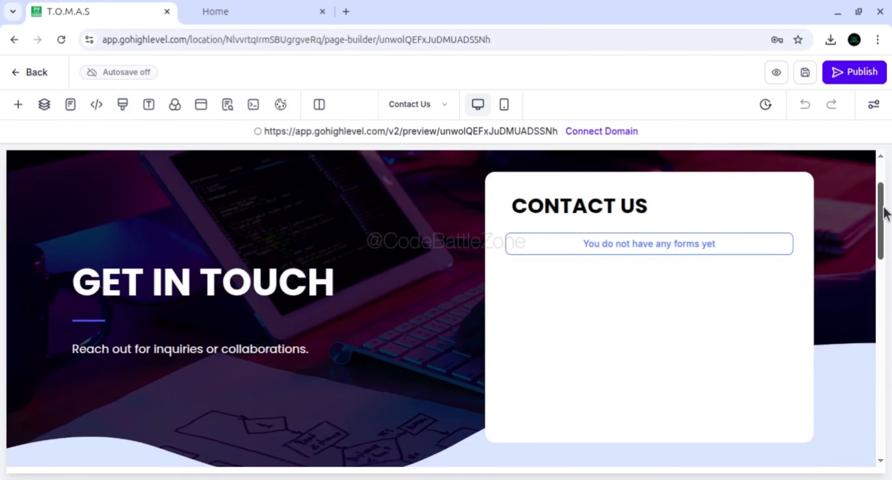
{"action": "left_click", "coordinate": [194, 292]}
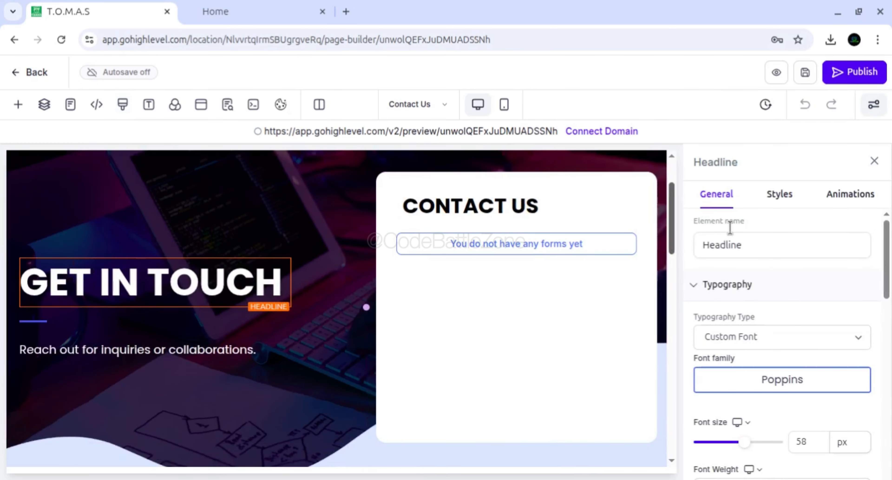
{"action": "mouse_move", "coordinate": [886, 240]}
{"action": "left_mouse_down"}
{"action": "mouse_move", "coordinate": [886, 425]}
{"action": "mouse_move", "coordinate": [885, 248]}
{"action": "left_mouse_up"}
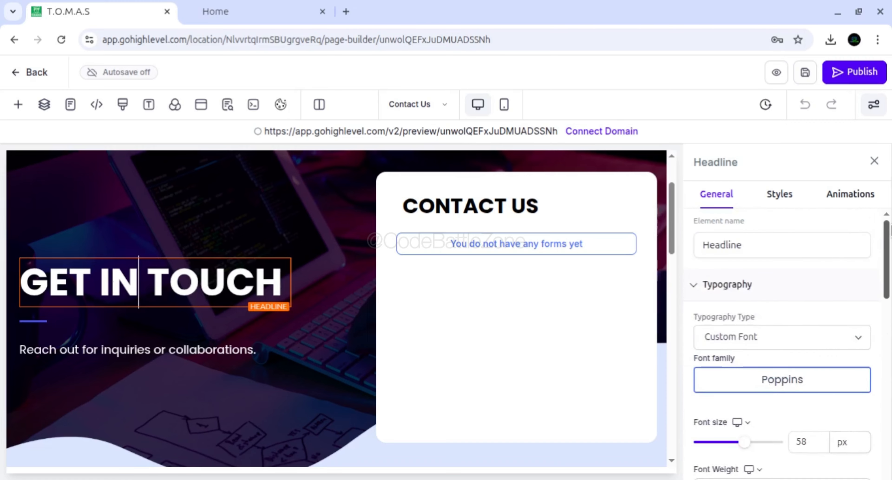
{"action": "left_click", "coordinate": [875, 161]}
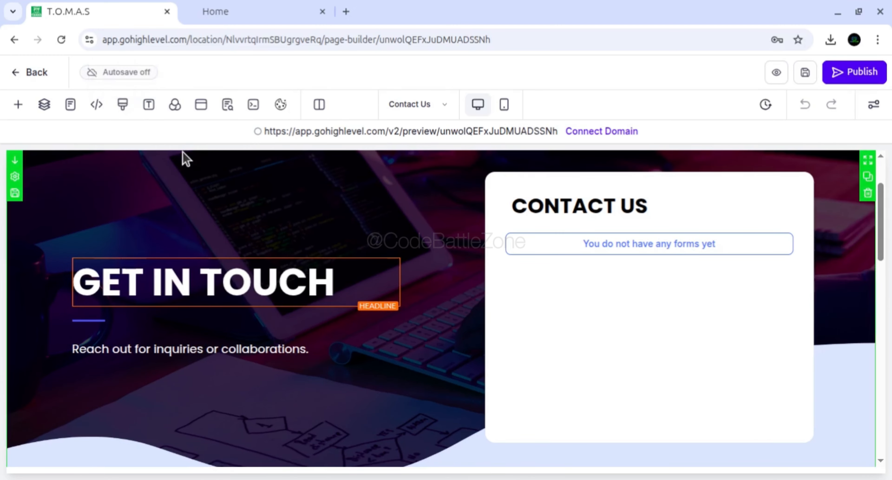
Examine the GET IN TOUCH headline's text colors, styles, custom class and CSS selector, then close its settings
{"action": "left_click", "coordinate": [193, 282]}
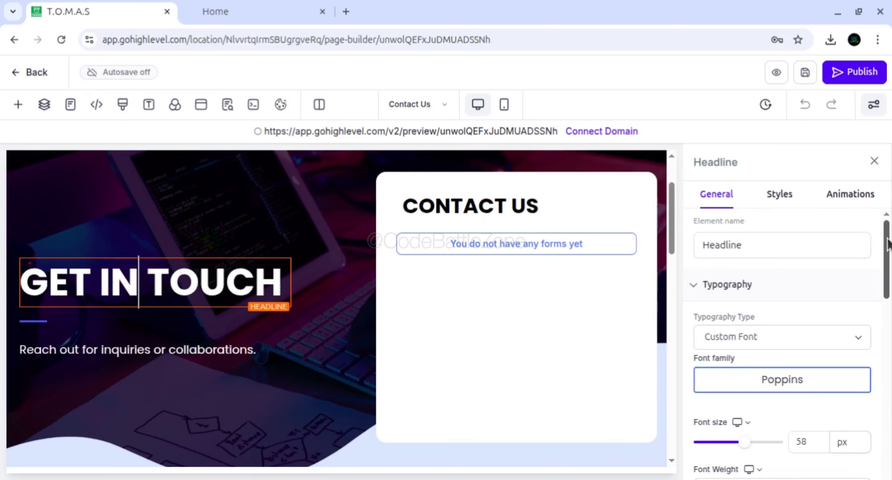
{"action": "left_click_drag", "start_coordinate": [888, 257], "coordinate": [888, 433]}
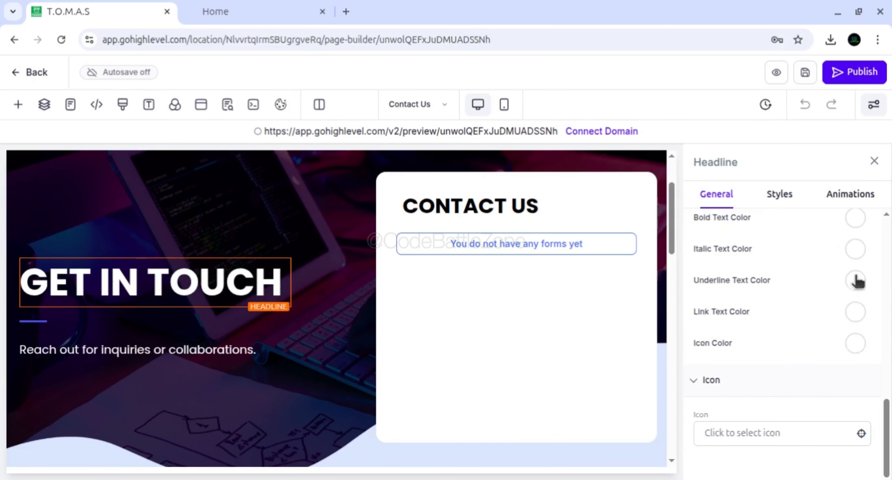
{"action": "left_click", "coordinate": [784, 195]}
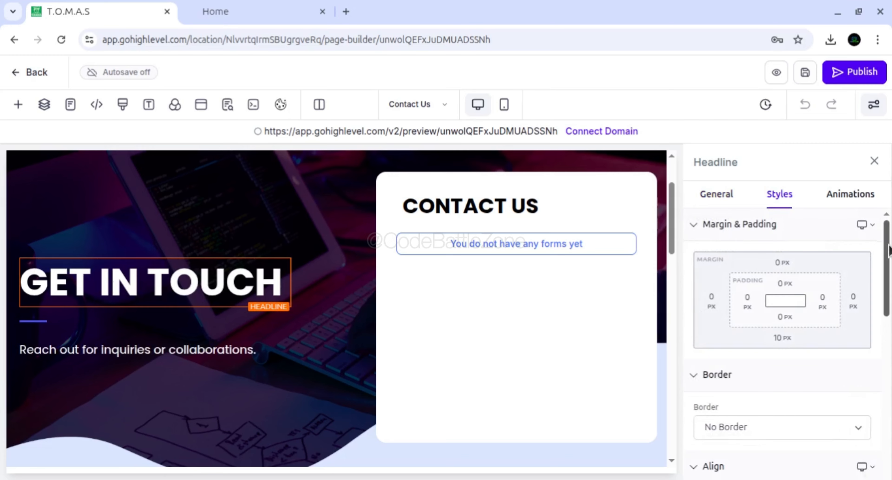
{"action": "left_click_drag", "start_coordinate": [889, 249], "coordinate": [880, 476]}
{"action": "triple_click", "coordinate": [730, 447]}
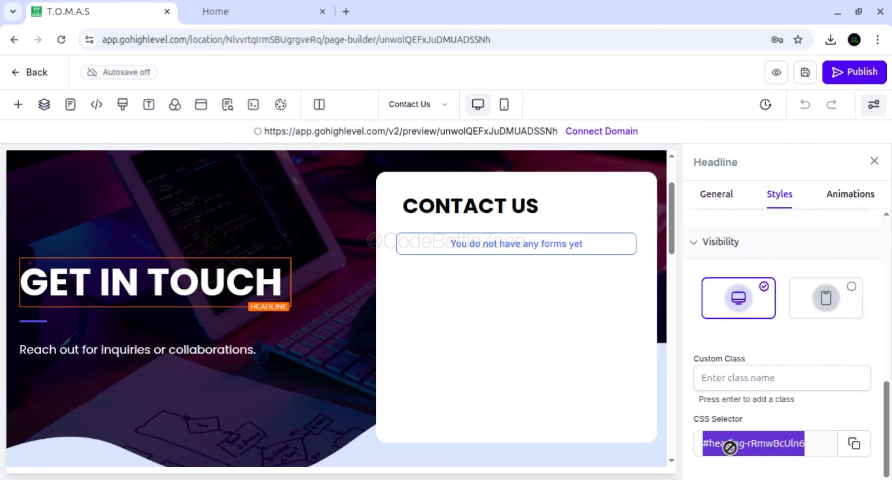
{"action": "left_click", "coordinate": [720, 378]}
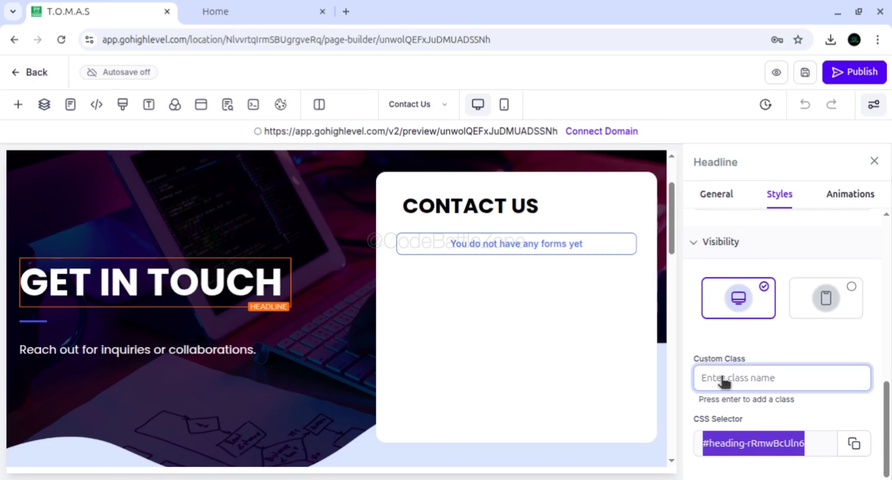
{"action": "left_click", "coordinate": [874, 161]}
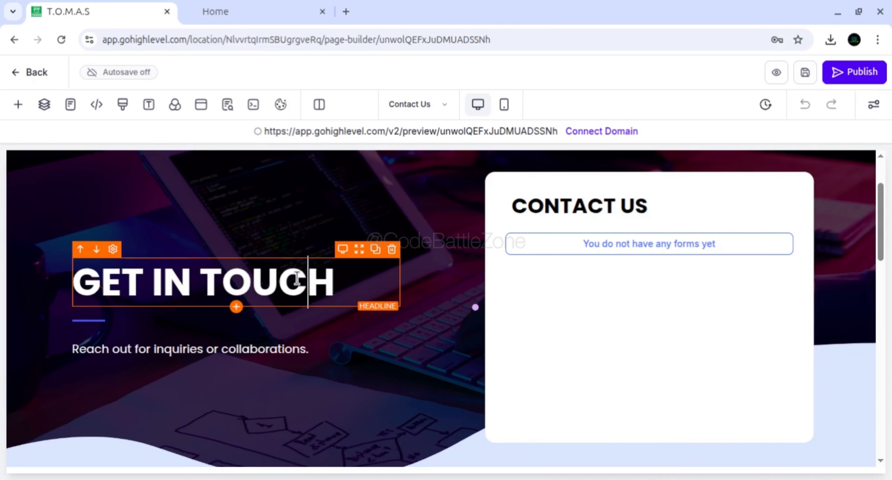
{"action": "left_click", "coordinate": [297, 279]}
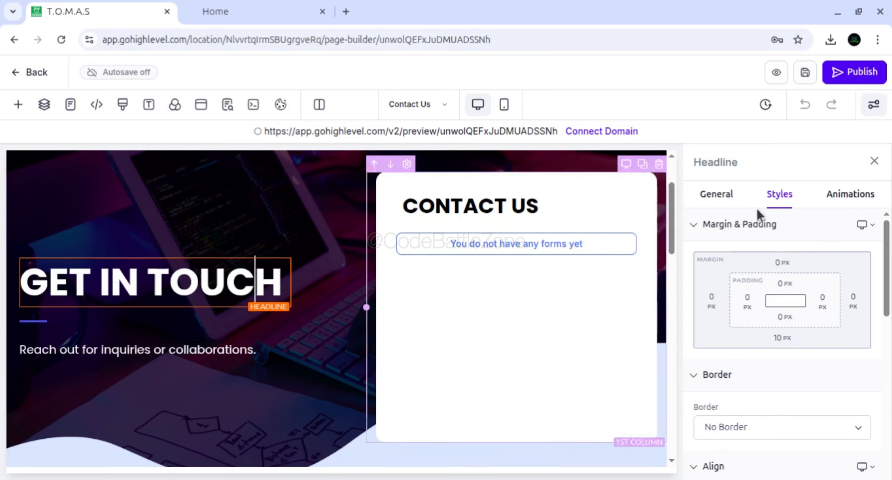
{"action": "left_click", "coordinate": [874, 163]}
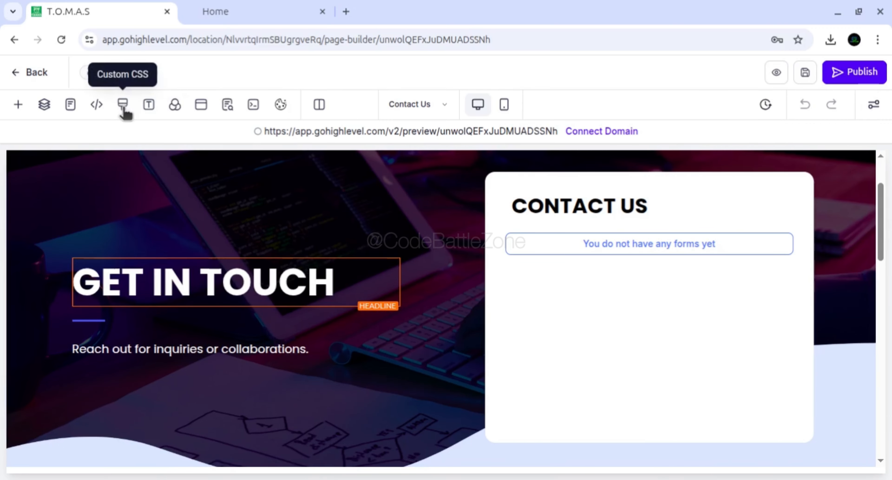
View the page's typography settings and the available headline fonts, then close them without changes
{"action": "left_click", "coordinate": [149, 106]}
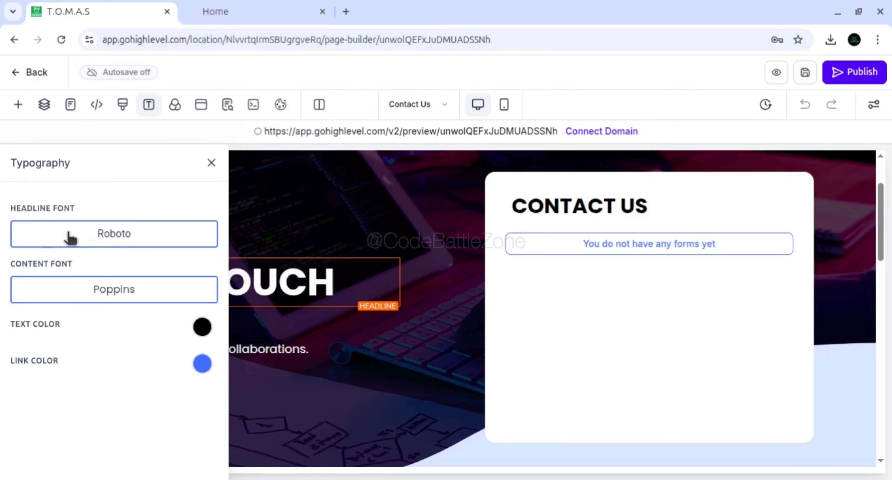
{"action": "left_click", "coordinate": [87, 236]}
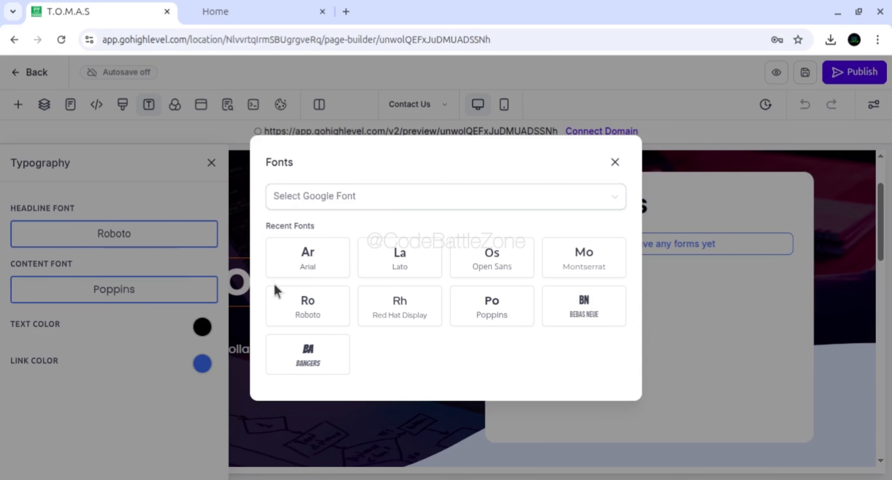
{"action": "left_click", "coordinate": [616, 164]}
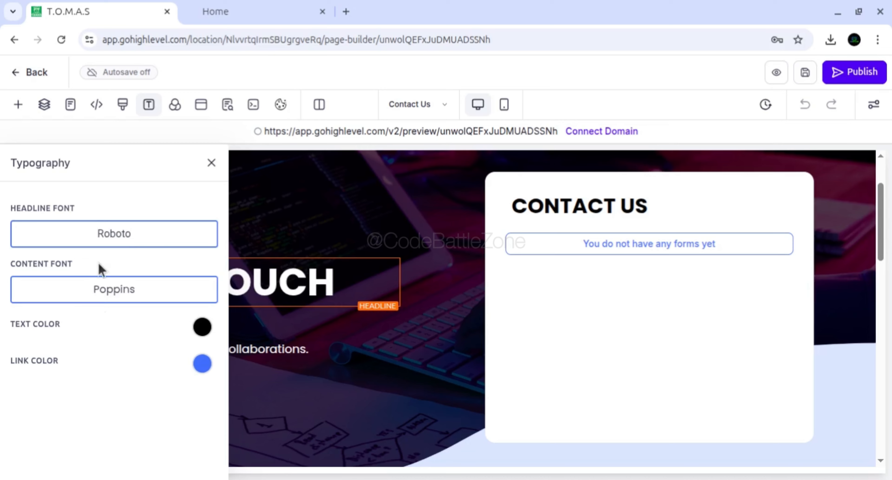
{"action": "mouse_move", "coordinate": [285, 281]}
{"action": "left_click", "coordinate": [211, 163]}
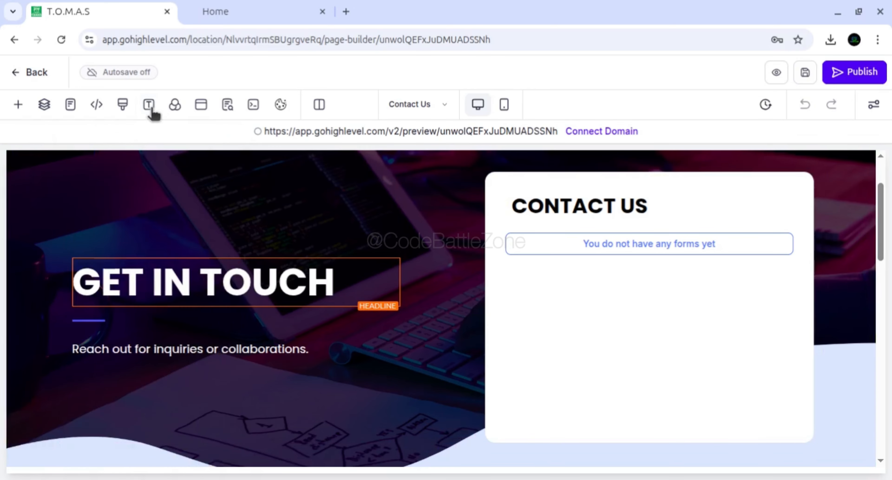
View the page's background image and background color settings, then close them without changes
{"action": "left_click", "coordinate": [175, 107]}
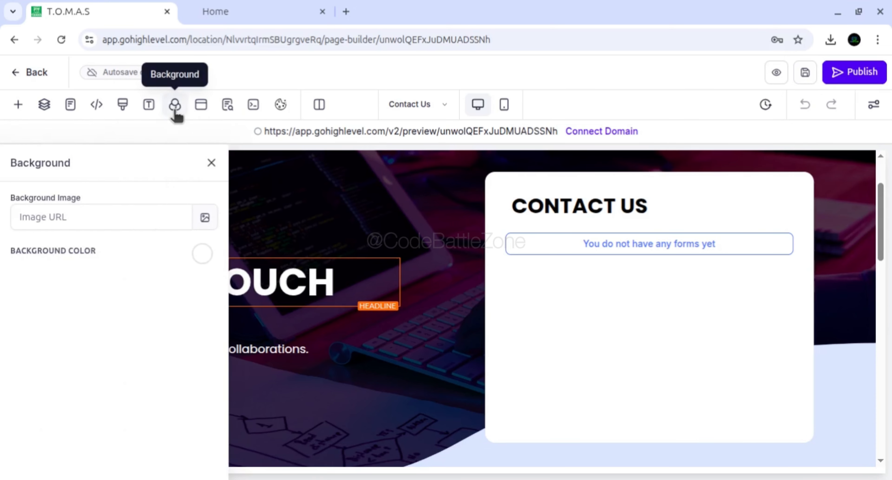
{"action": "left_click", "coordinate": [120, 219]}
{"action": "left_click", "coordinate": [115, 254]}
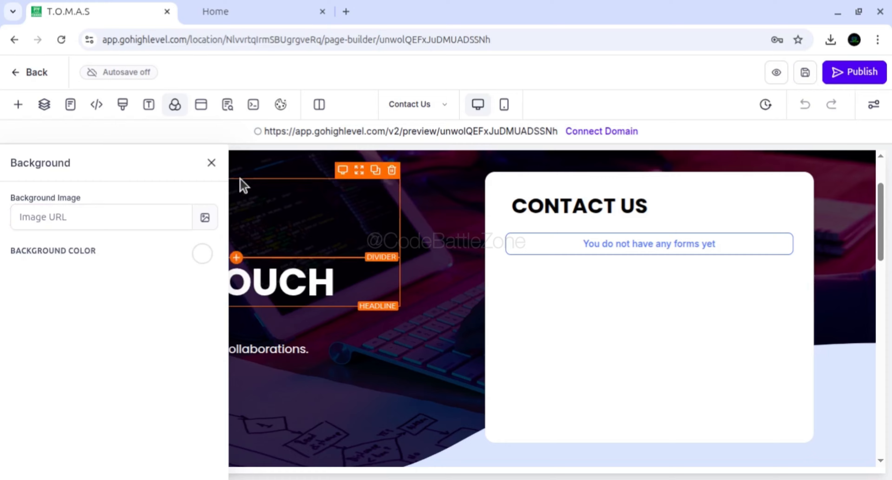
{"action": "left_click", "coordinate": [212, 163]}
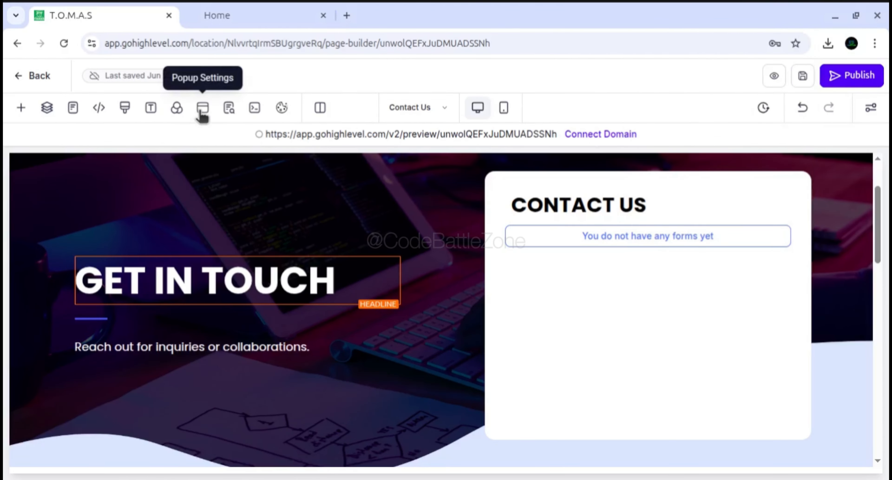
Open the Contact Us page's popup and assign Contact Form to its form element
{"action": "left_click", "coordinate": [201, 108]}
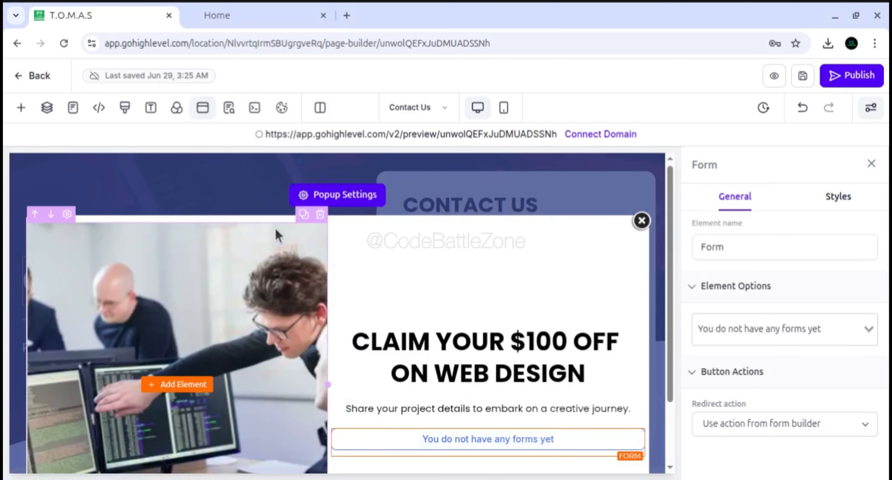
{"action": "scroll", "coordinate": [476, 283], "scroll_direction": "down", "scroll_amount": 2}
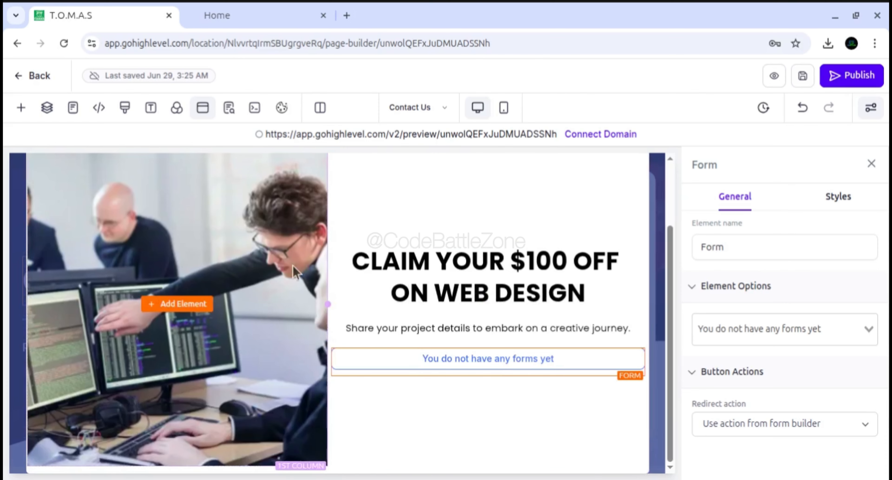
{"action": "scroll", "coordinate": [177, 305], "scroll_direction": "up", "scroll_amount": 1}
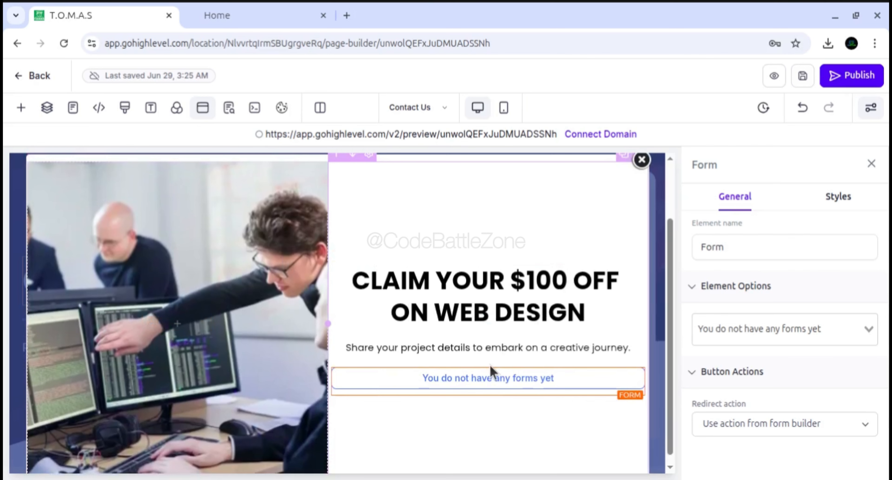
{"action": "scroll", "coordinate": [461, 364], "scroll_direction": "down", "scroll_amount": 1}
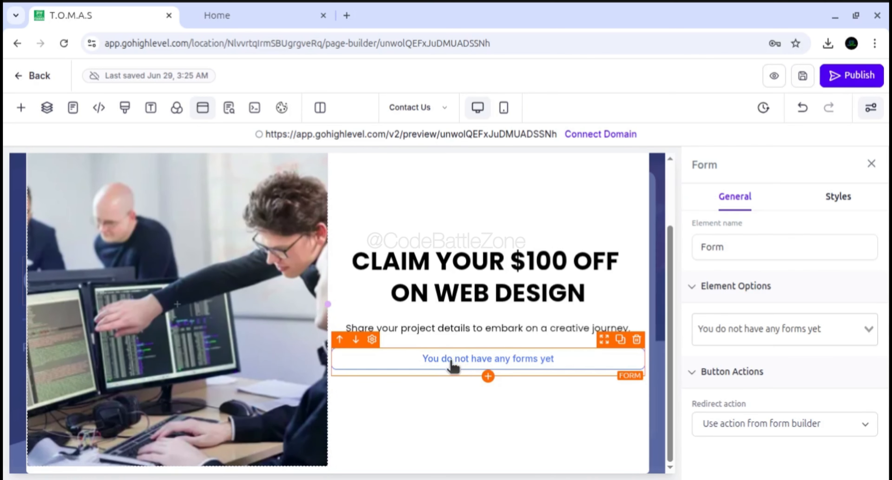
{"action": "double_click", "coordinate": [700, 165]}
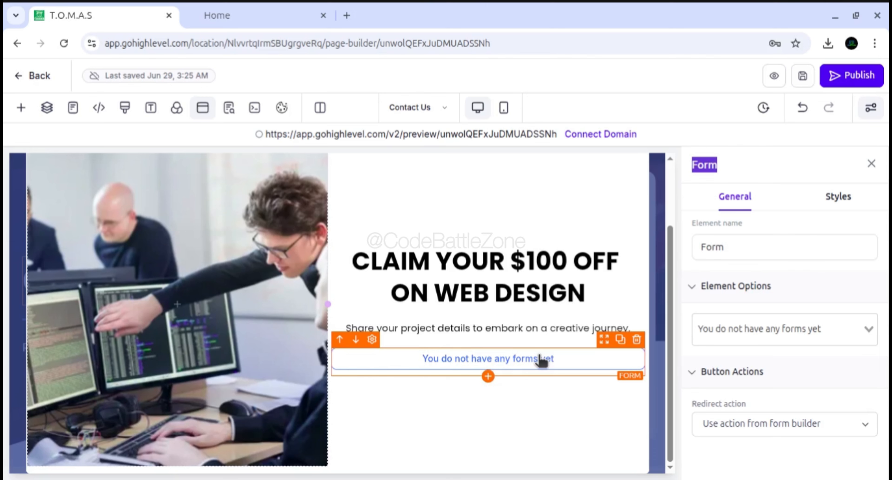
{"action": "left_click", "coordinate": [780, 329]}
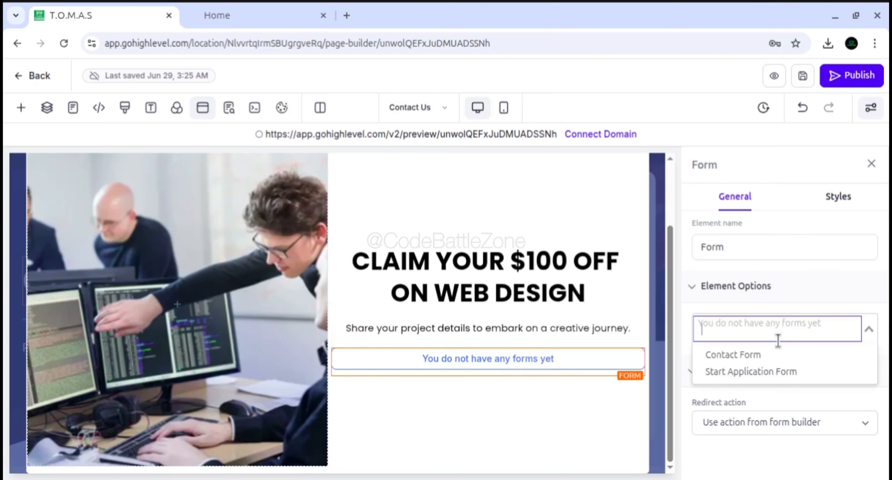
{"action": "left_click", "coordinate": [751, 354]}
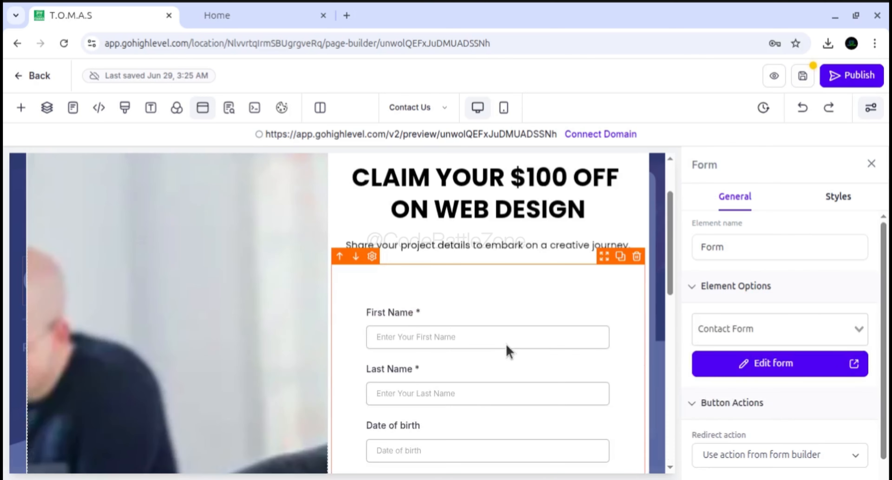
Review the Contact Form's fields, consent text and captcha inside the popup
{"action": "scroll", "coordinate": [523, 353], "scroll_direction": "down", "scroll_amount": 5}
{"action": "scroll", "coordinate": [524, 352], "scroll_direction": "down", "scroll_amount": 8}
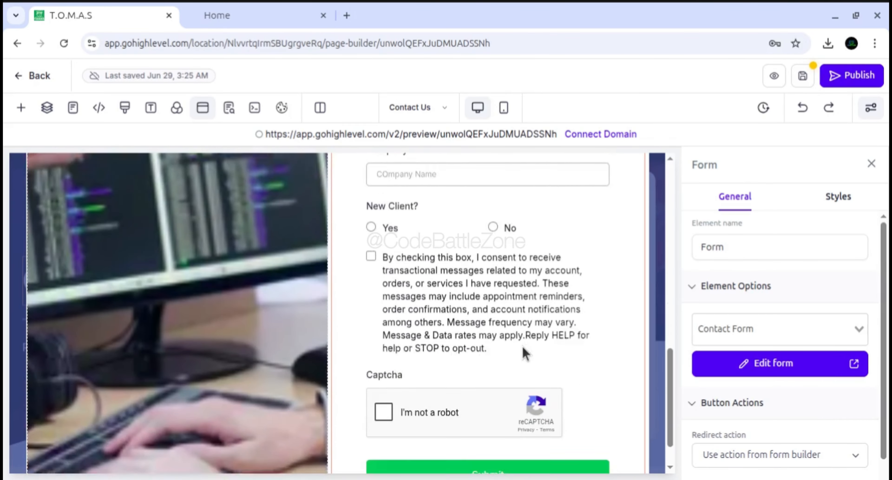
{"action": "scroll", "coordinate": [523, 353], "scroll_direction": "up", "scroll_amount": 10}
{"action": "scroll", "coordinate": [524, 351], "scroll_direction": "up", "scroll_amount": 5}
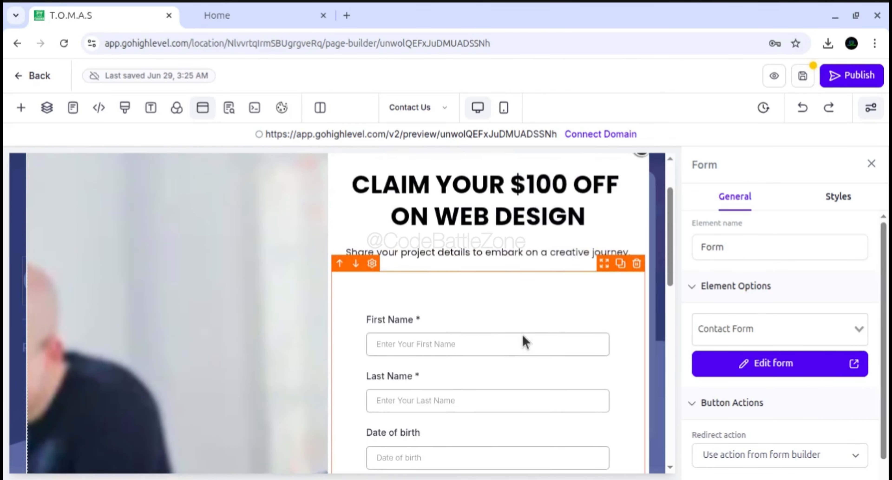
{"action": "scroll", "coordinate": [523, 351], "scroll_direction": "down", "scroll_amount": 3}
{"action": "scroll", "coordinate": [524, 339], "scroll_direction": "up", "scroll_amount": 3}
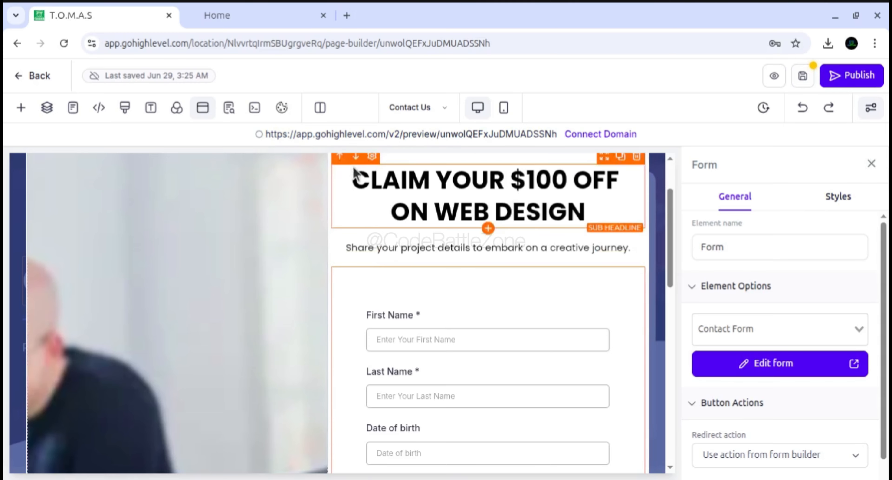
Open the popup's own settings and examine its general, background and color options
{"action": "scroll", "coordinate": [354, 184], "scroll_direction": "up", "scroll_amount": 2}
{"action": "left_click", "coordinate": [341, 200]}
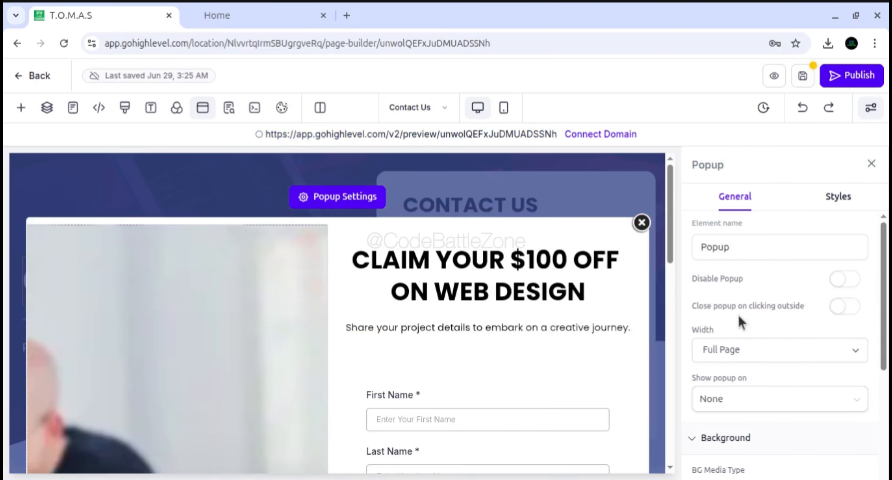
{"action": "scroll", "coordinate": [740, 322], "scroll_direction": "down", "scroll_amount": 5}
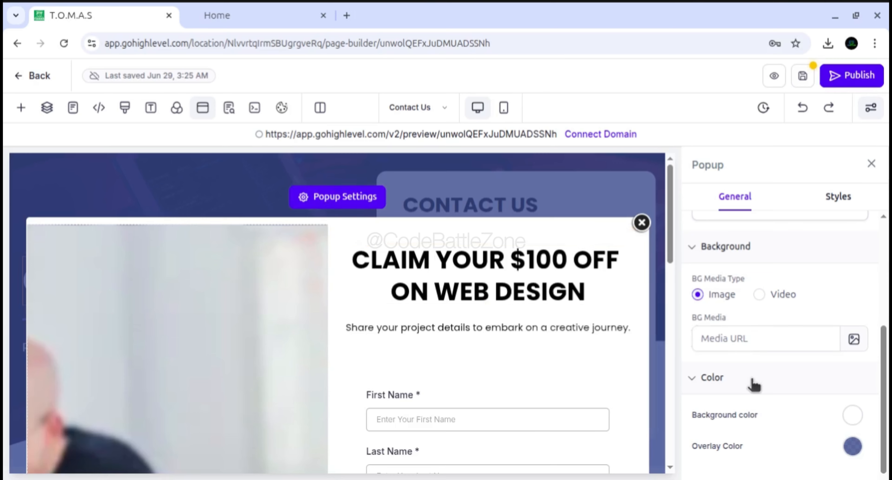
Review the popup's disable, outside-click closing, width, display trigger and background media options
{"action": "scroll", "coordinate": [754, 383], "scroll_direction": "up", "scroll_amount": 5}
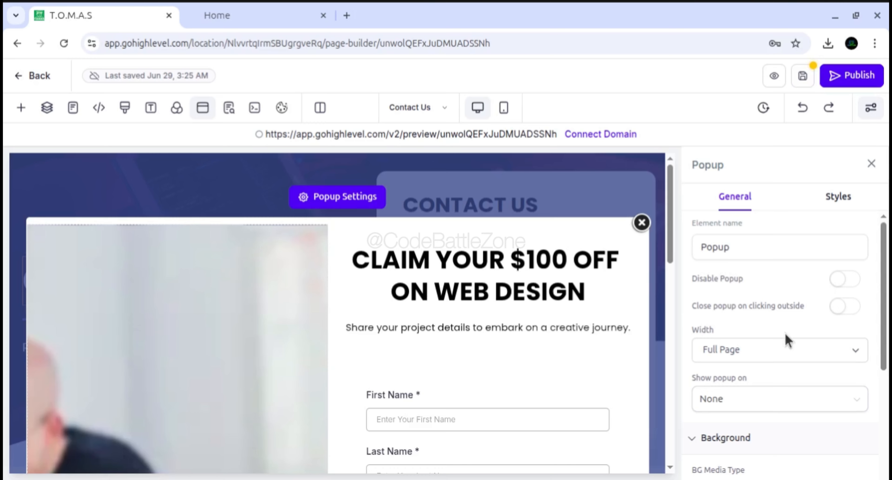
{"action": "scroll", "coordinate": [787, 339], "scroll_direction": "down", "scroll_amount": 2}
{"action": "scroll", "coordinate": [787, 339], "scroll_direction": "up", "scroll_amount": 1}
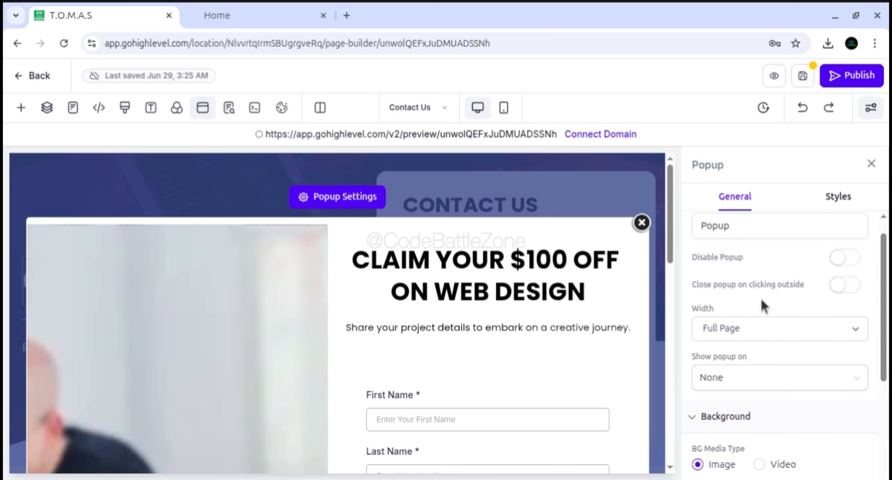
{"action": "scroll", "coordinate": [745, 296], "scroll_direction": "down", "scroll_amount": 1}
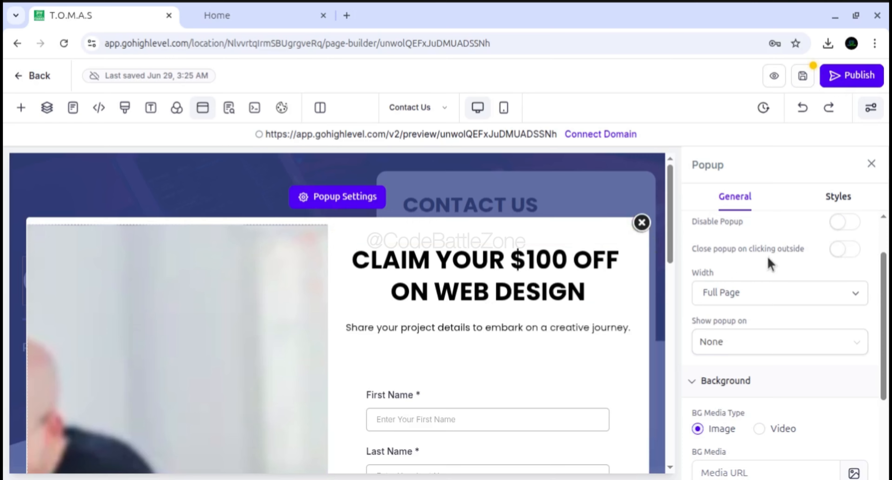
{"action": "scroll", "coordinate": [780, 310], "scroll_direction": "down", "scroll_amount": 3}
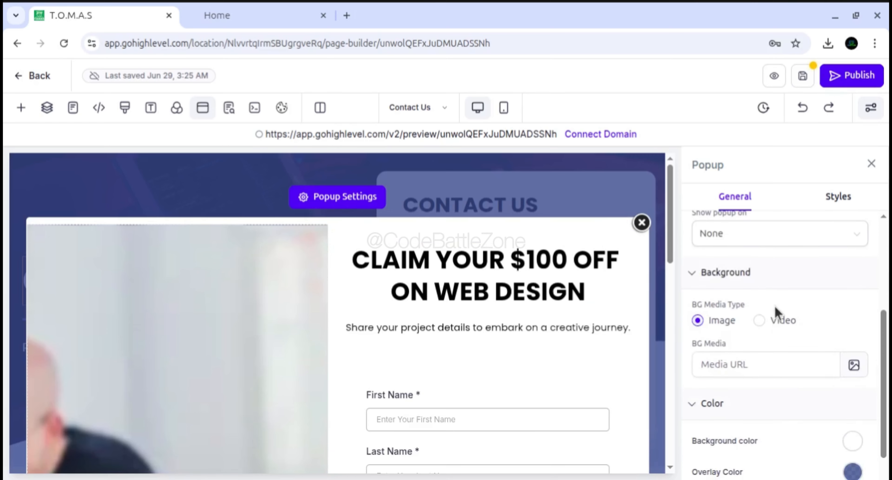
{"action": "scroll", "coordinate": [762, 285], "scroll_direction": "up", "scroll_amount": 4}
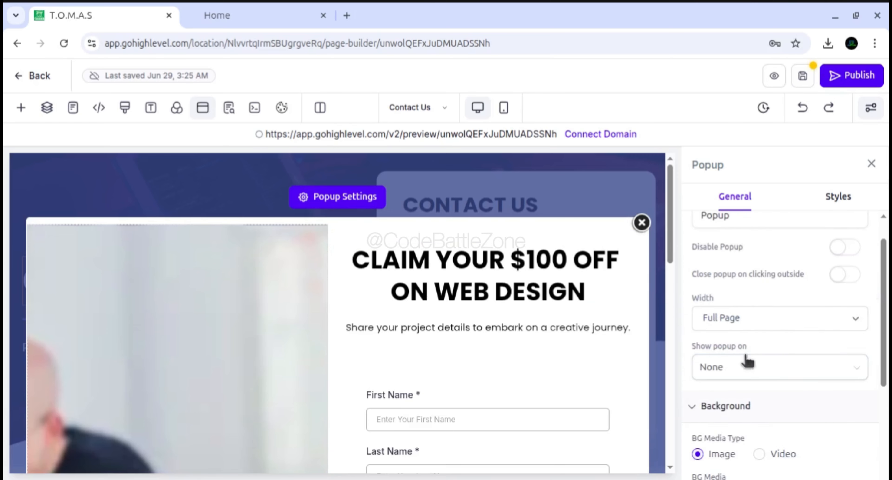
Try the Medium width on the popup, and set it back to Full Page
{"action": "left_click", "coordinate": [847, 320]}
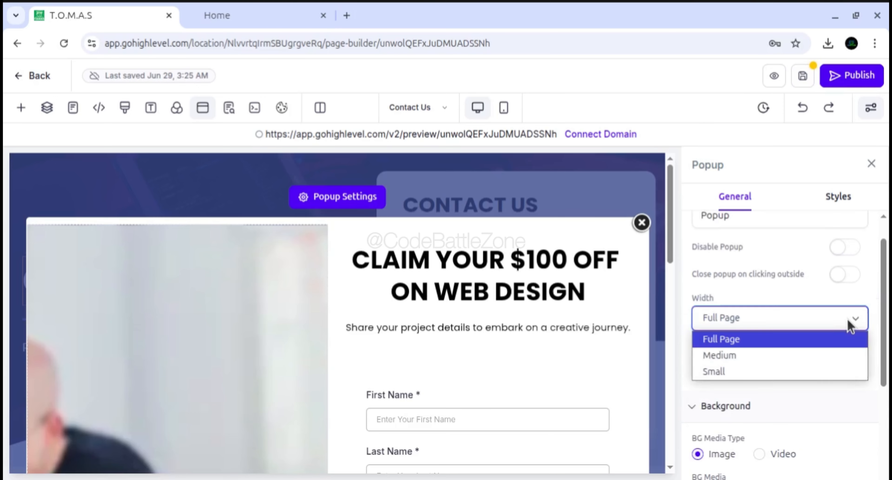
{"action": "left_click", "coordinate": [767, 355]}
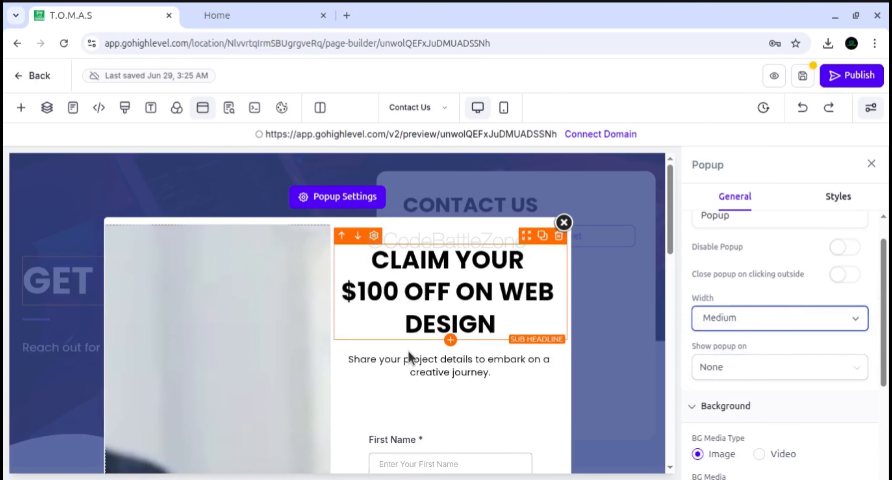
{"action": "left_click", "coordinate": [720, 322]}
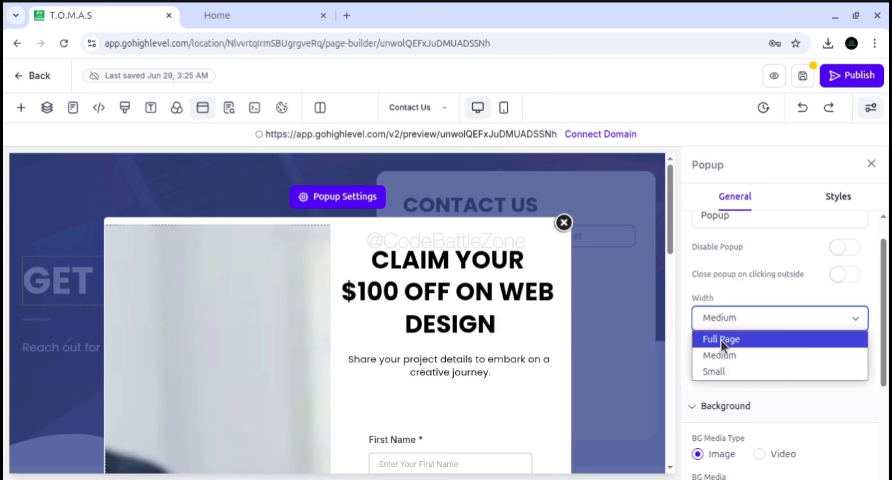
{"action": "left_click", "coordinate": [721, 340]}
Set the popup to show on Exit and save the Contact Us page
{"action": "scroll", "coordinate": [745, 337], "scroll_direction": "down", "scroll_amount": 2}
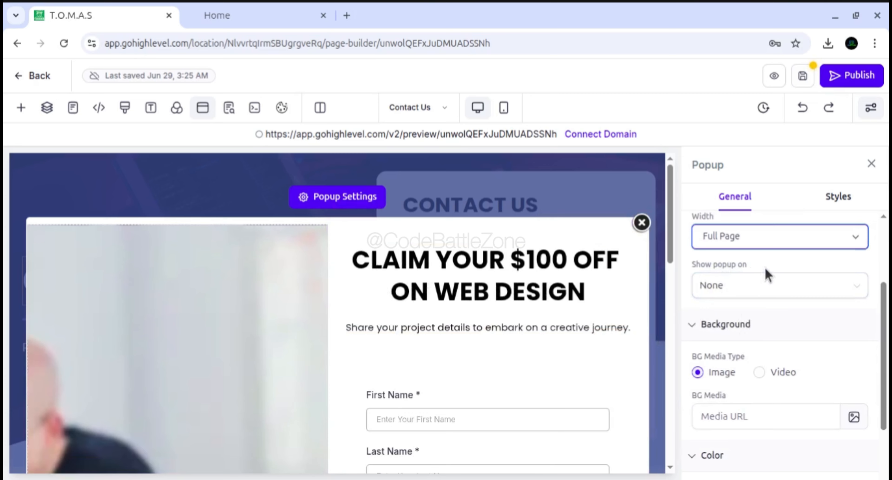
{"action": "left_click", "coordinate": [759, 291]}
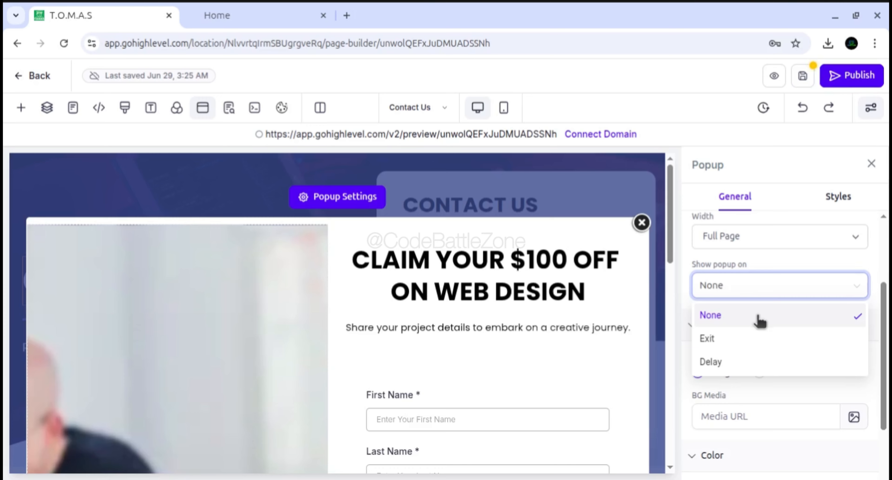
{"action": "left_click", "coordinate": [720, 341]}
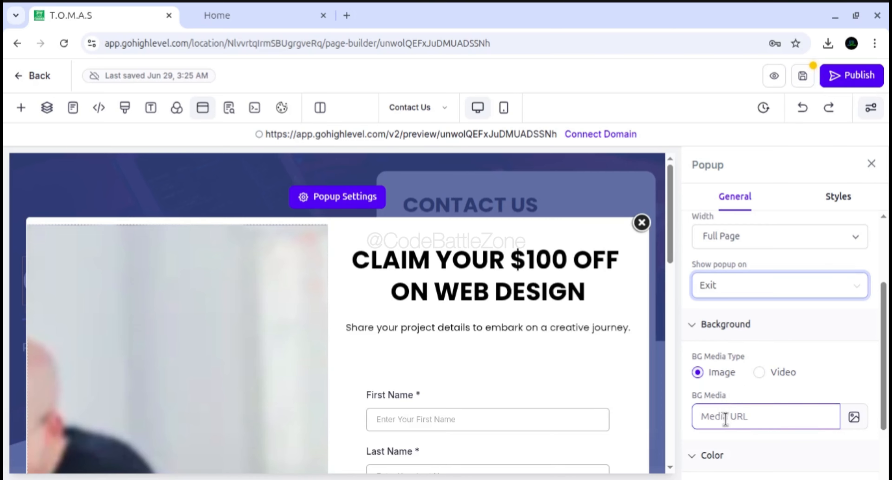
{"action": "scroll", "coordinate": [534, 378], "scroll_direction": "down", "scroll_amount": 2}
{"action": "scroll", "coordinate": [533, 376], "scroll_direction": "down", "scroll_amount": 1}
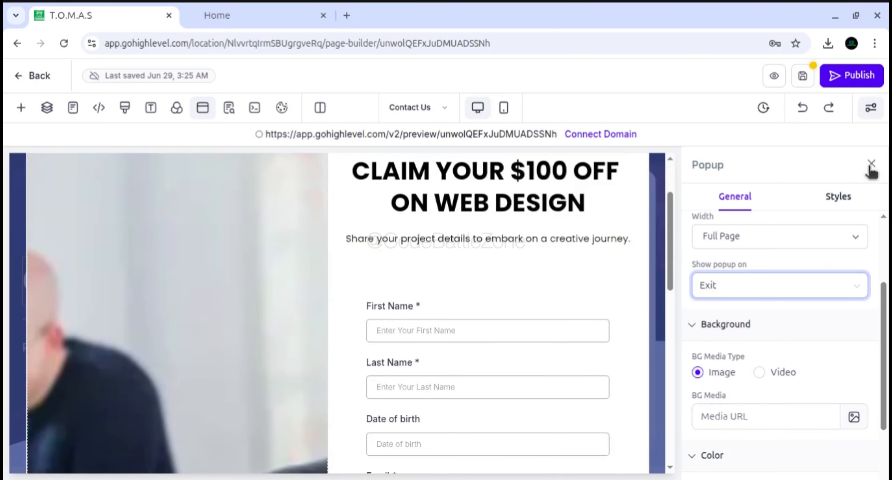
{"action": "left_click", "coordinate": [802, 77]}
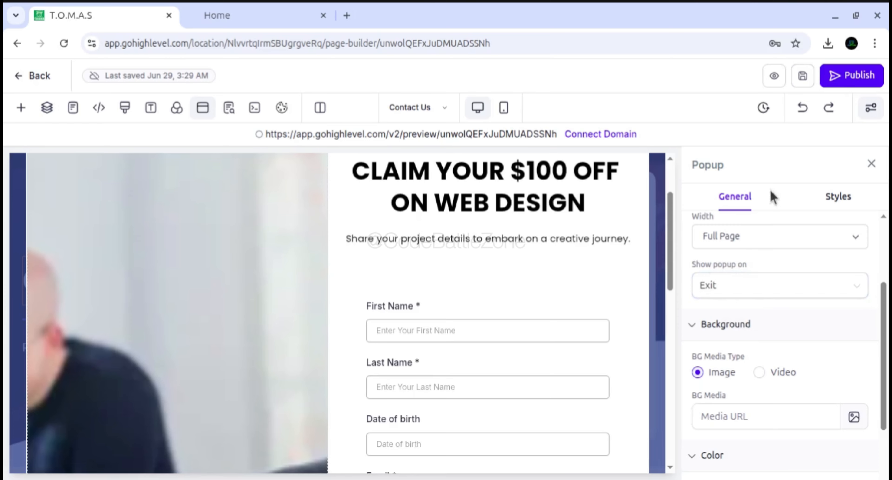
Preview the Contact Us page, trigger the exit popup and close it
{"action": "left_click", "coordinate": [775, 76]}
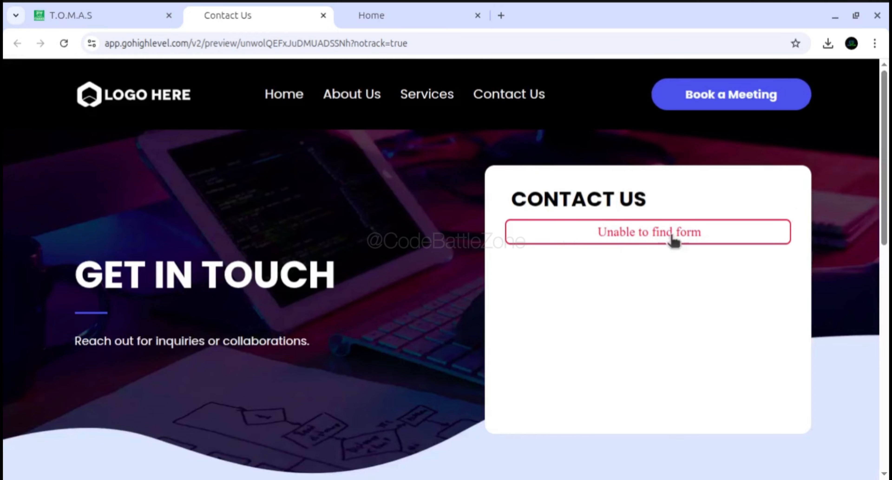
{"action": "scroll", "coordinate": [446, 270], "scroll_direction": "down", "scroll_amount": 5}
{"action": "scroll", "coordinate": [446, 270], "scroll_direction": "up", "scroll_amount": 5}
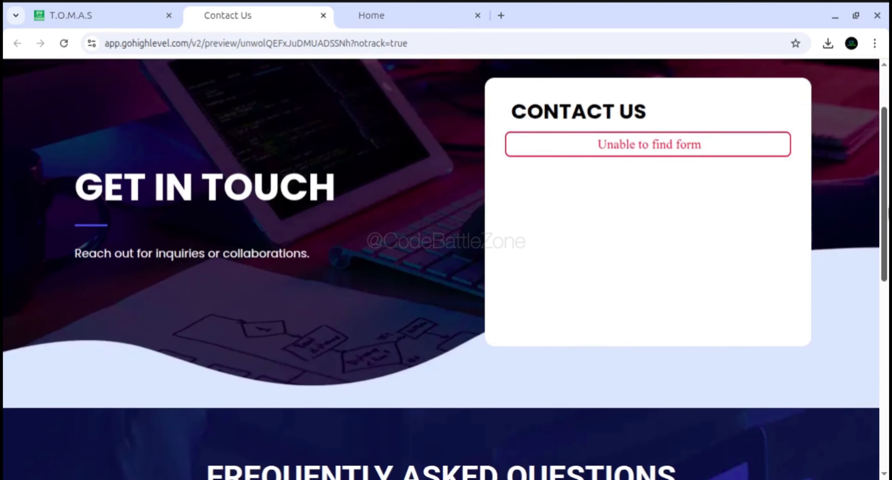
{"action": "scroll", "coordinate": [870, 168], "scroll_direction": "up", "scroll_amount": 1}
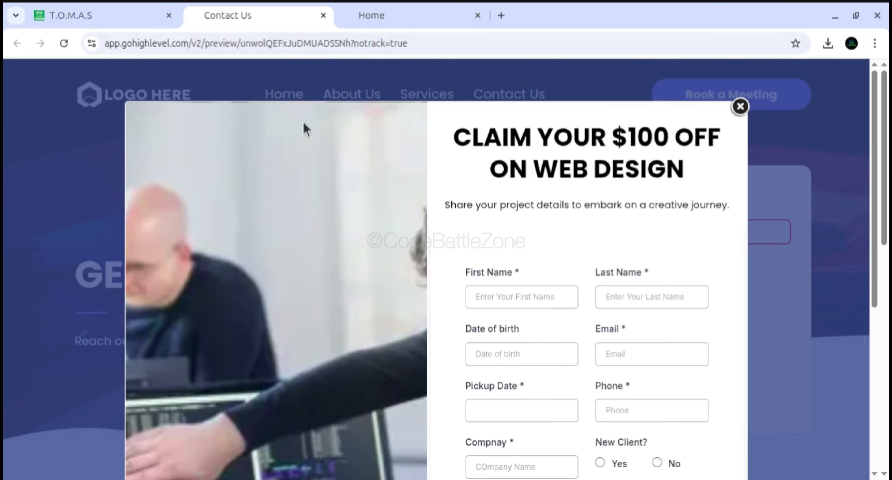
{"action": "left_click", "coordinate": [741, 109]}
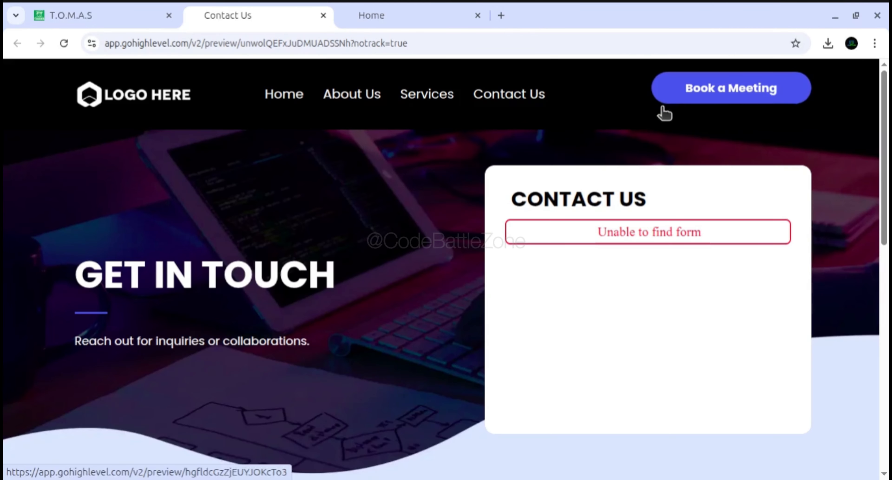
Return to the page builder, set the header's Book a Meeting button to Open popup, and start saving the page
{"action": "left_click", "coordinate": [132, 20]}
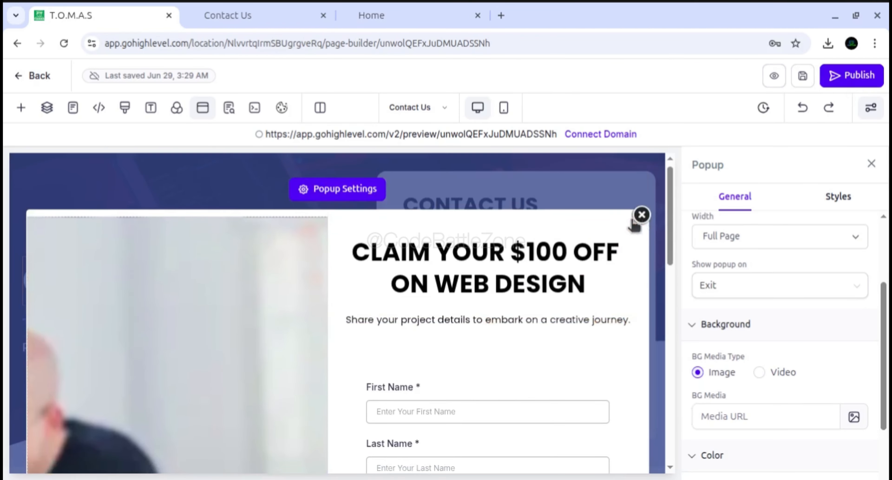
{"action": "left_click", "coordinate": [641, 213]}
{"action": "scroll", "coordinate": [556, 230], "scroll_direction": "up", "scroll_amount": 3}
{"action": "left_click", "coordinate": [551, 189]}
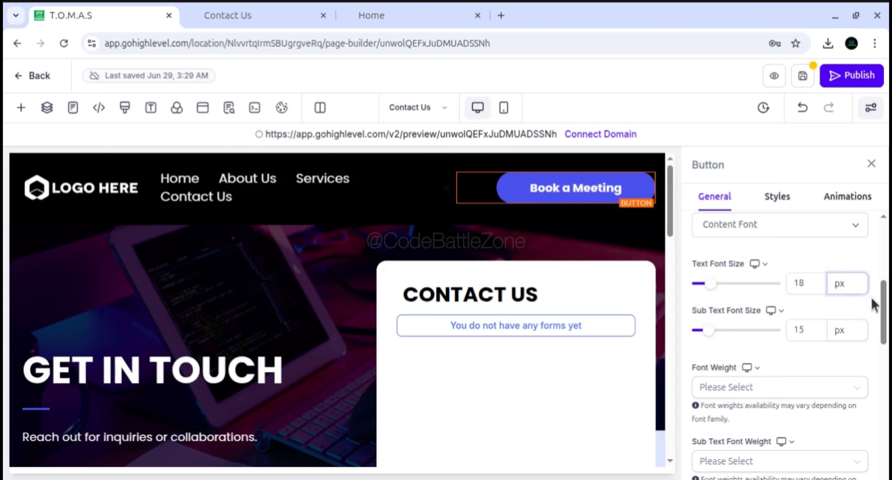
{"action": "left_click_drag", "start_coordinate": [877, 302], "coordinate": [871, 406]}
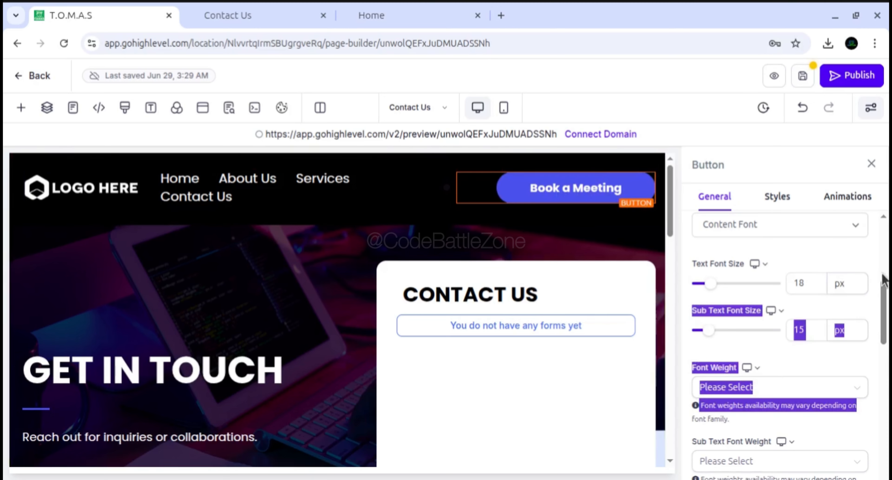
{"action": "left_click_drag", "start_coordinate": [882, 277], "coordinate": [882, 381]}
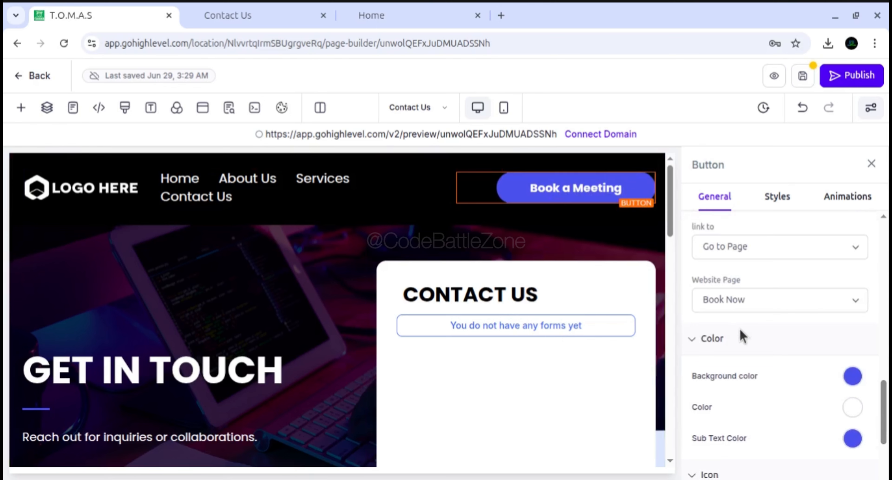
{"action": "scroll", "coordinate": [741, 336], "scroll_direction": "down", "scroll_amount": 4}
{"action": "scroll", "coordinate": [741, 336], "scroll_direction": "up", "scroll_amount": 5}
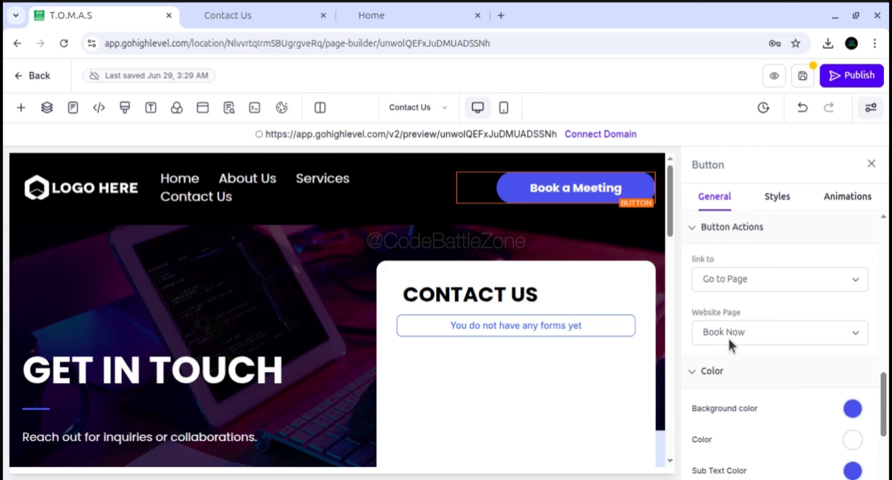
{"action": "left_click", "coordinate": [727, 283]}
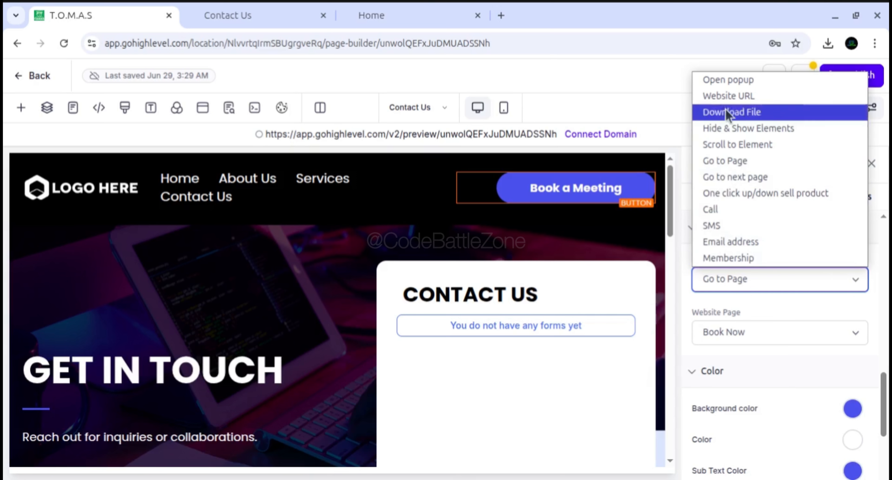
{"action": "left_click", "coordinate": [728, 80]}
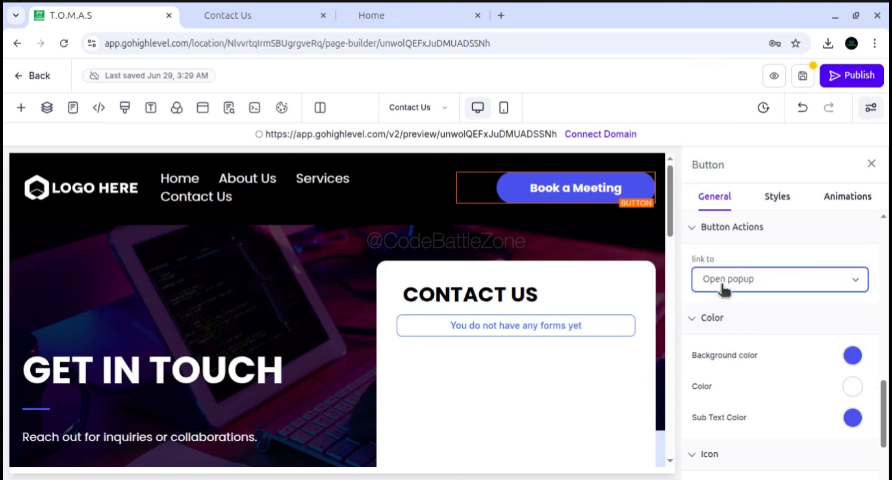
{"action": "left_click", "coordinate": [803, 78]}
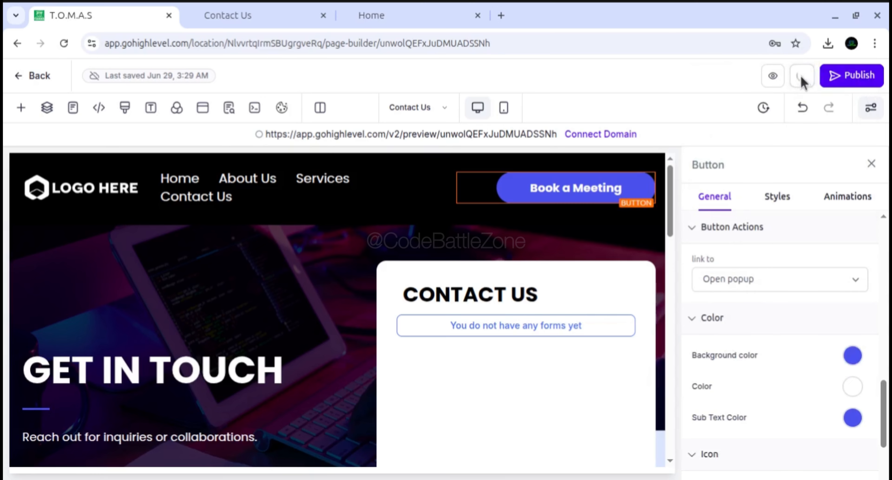
Test the Book a Meeting button in the existing preview, and go back to its Contact Us page
{"action": "left_click", "coordinate": [260, 21]}
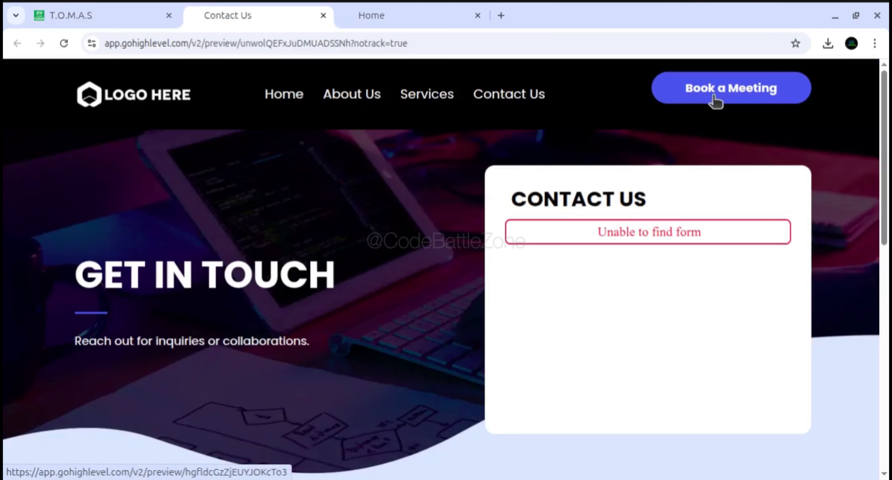
{"action": "left_click", "coordinate": [727, 101]}
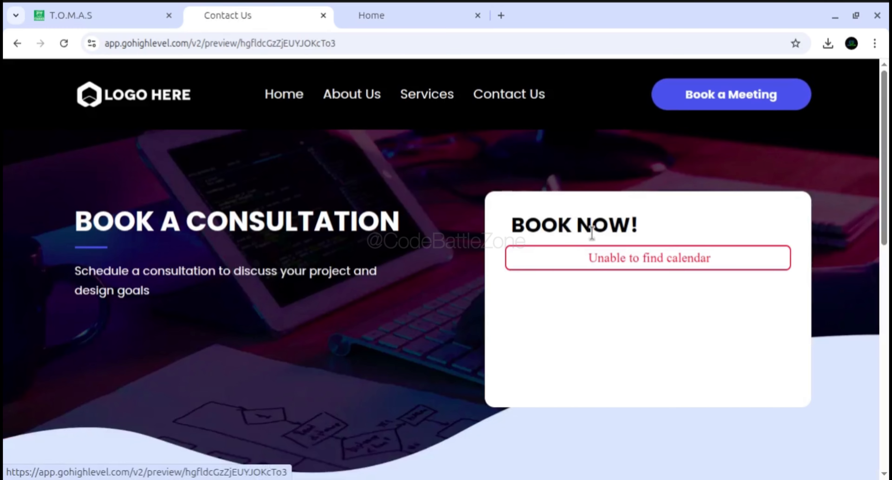
{"action": "left_click", "coordinate": [494, 99]}
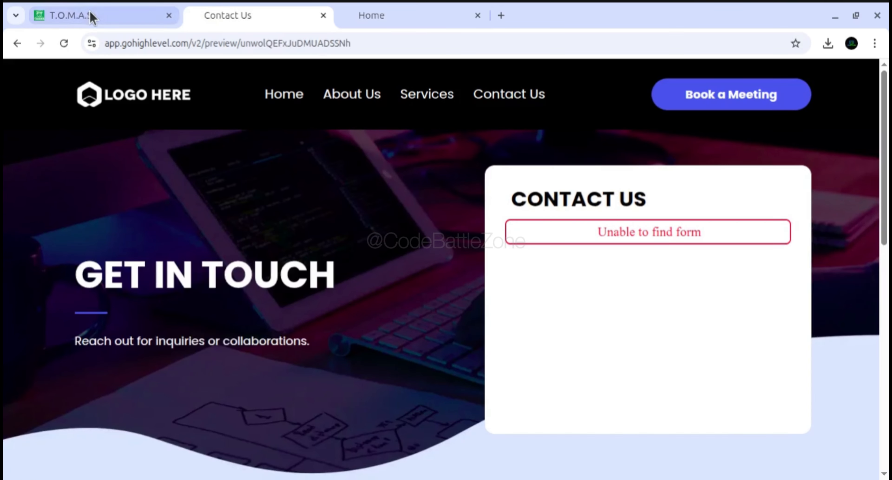
Confirm saving the global section changes in the page builder and close the button's settings
{"action": "left_click", "coordinate": [92, 20]}
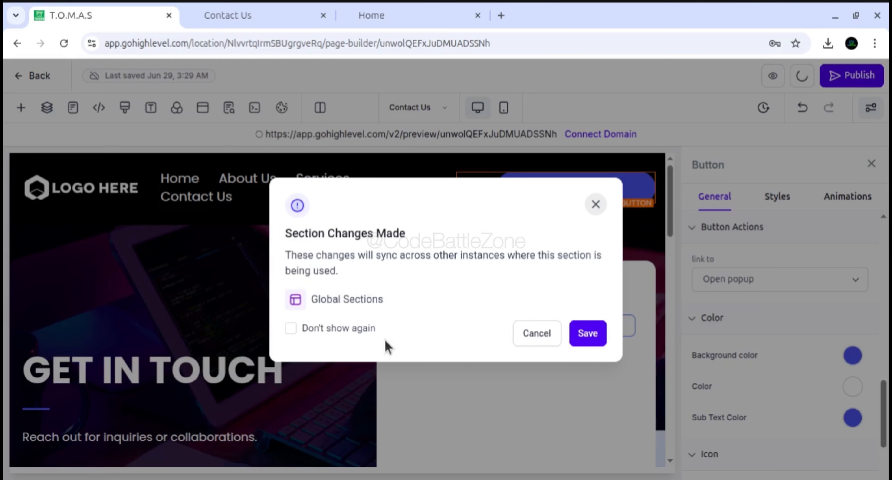
{"action": "left_click", "coordinate": [589, 333]}
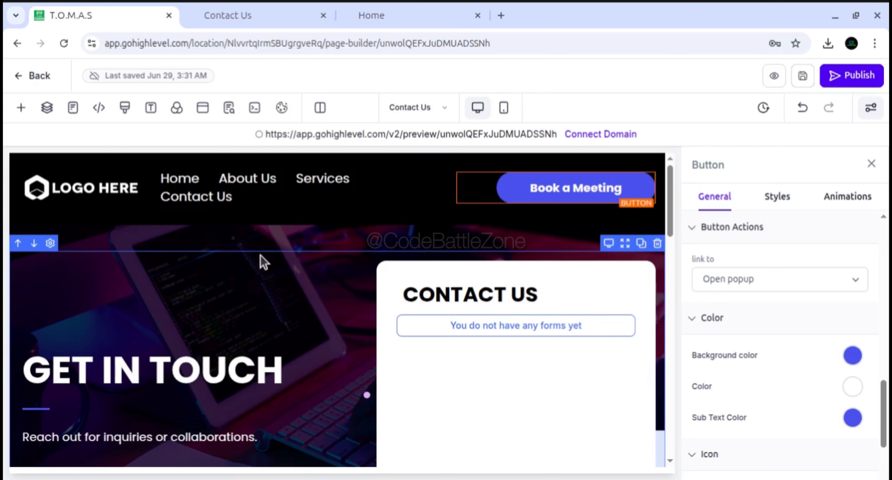
{"action": "left_click", "coordinate": [871, 163]}
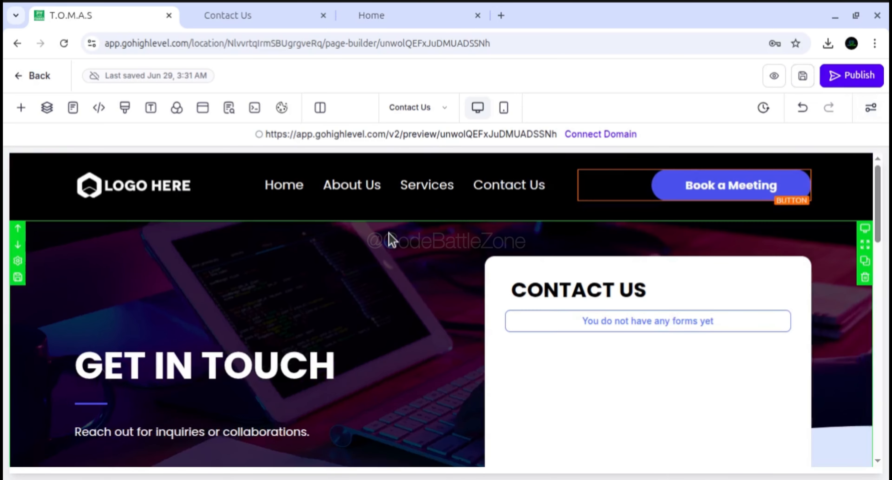
Reload the Contact Us and Home previews, and test the Book a Meeting button on the Contact Us page
{"action": "left_click", "coordinate": [265, 18]}
{"action": "left_click", "coordinate": [64, 43]}
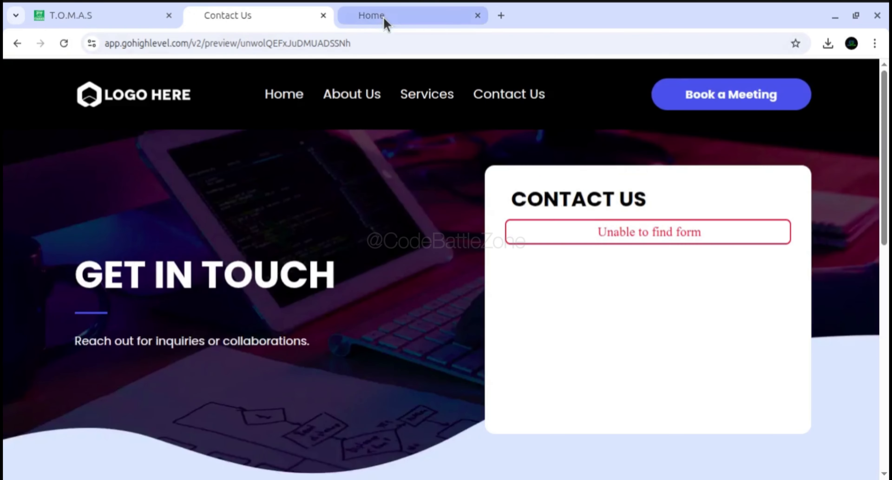
{"action": "left_click", "coordinate": [384, 22]}
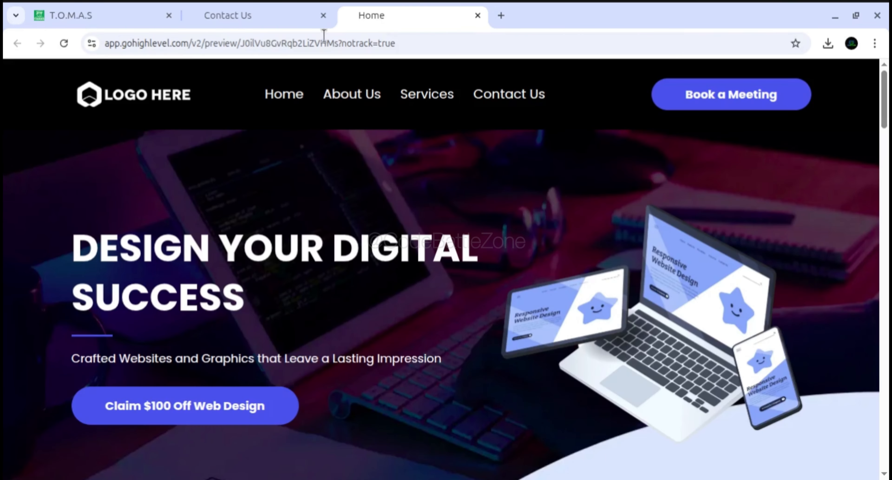
{"action": "left_click", "coordinate": [64, 43]}
{"action": "left_click", "coordinate": [274, 21]}
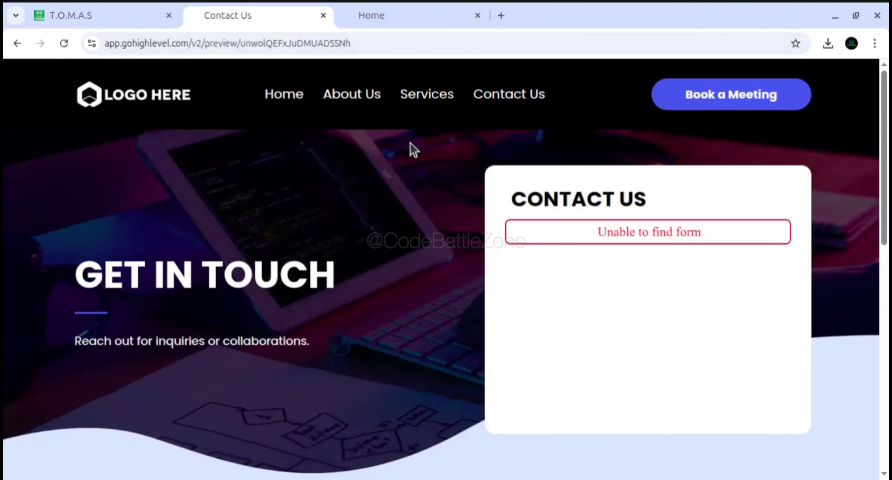
{"action": "left_click", "coordinate": [682, 105]}
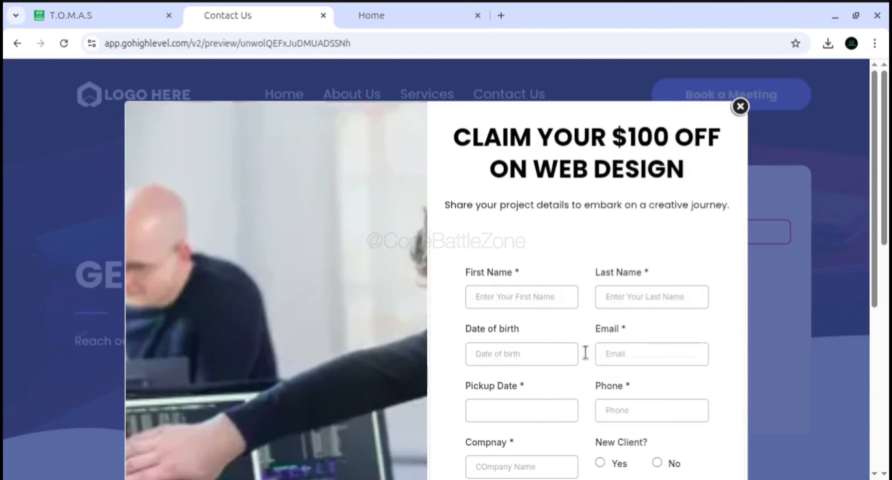
Dismiss the Contact Us popup, then test and dismiss the Book a Meeting popup on the Home preview
{"action": "left_click", "coordinate": [741, 106]}
{"action": "left_click", "coordinate": [391, 21]}
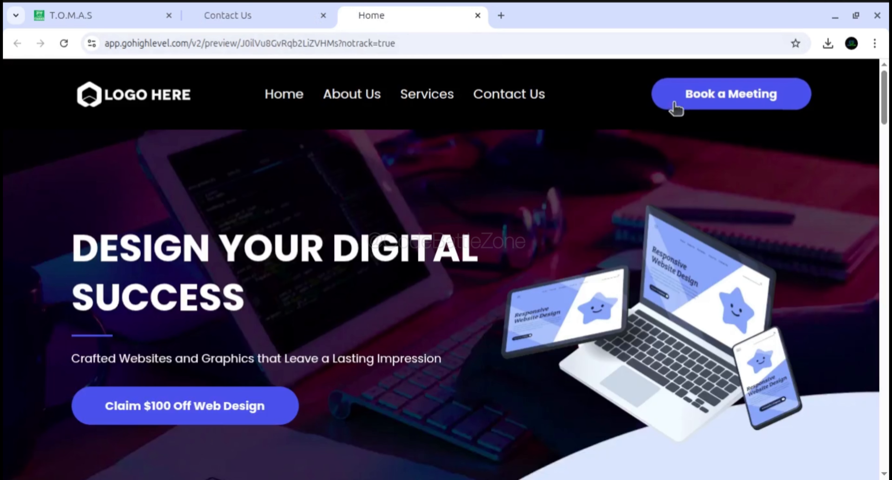
{"action": "left_click", "coordinate": [694, 104]}
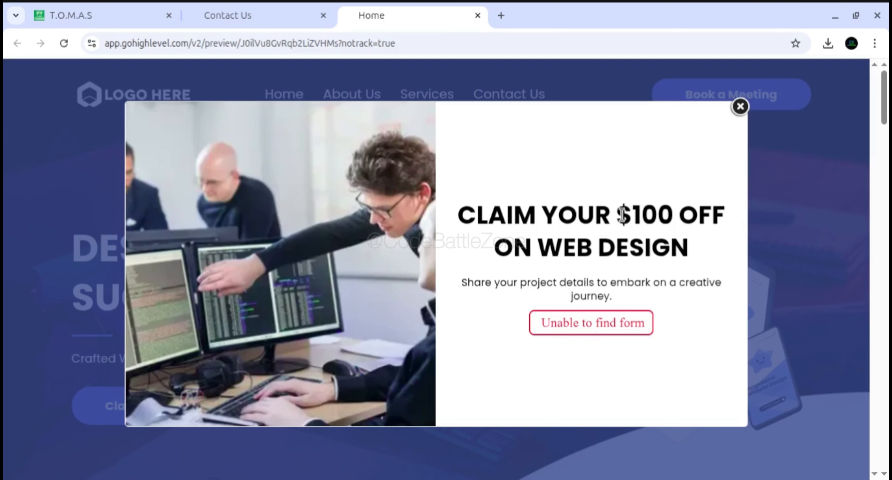
{"action": "left_click", "coordinate": [740, 106]}
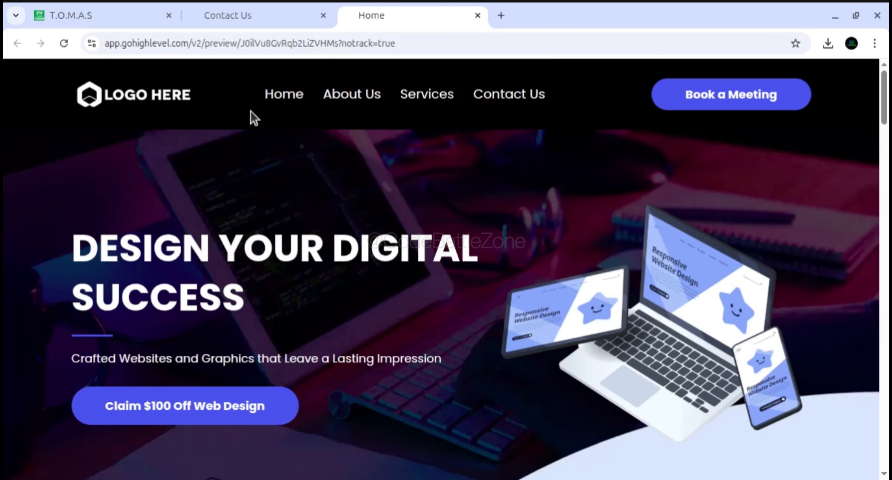
{"action": "mouse_move", "coordinate": [247, 29]}
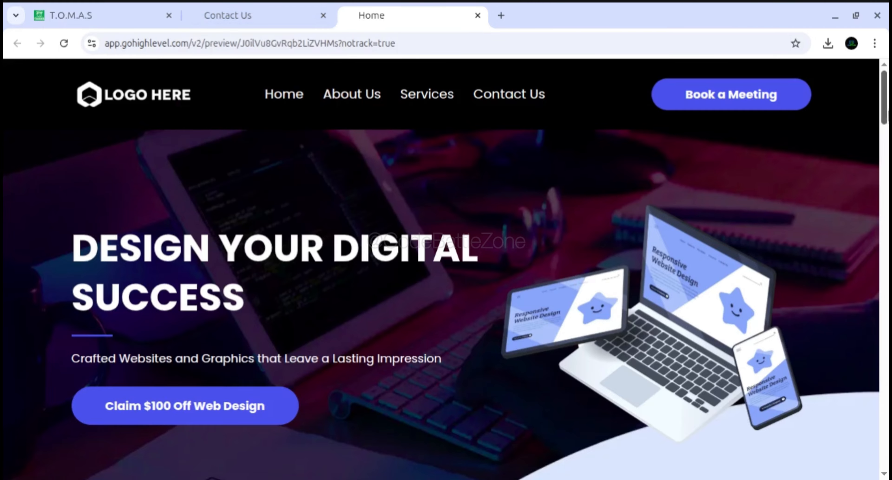
Look through the Home preview's sections, from the hero and Our Story to the frequently asked questions
{"action": "scroll", "coordinate": [446, 269], "scroll_direction": "down", "scroll_amount": 5}
{"action": "scroll", "coordinate": [446, 268], "scroll_direction": "down", "scroll_amount": 20}
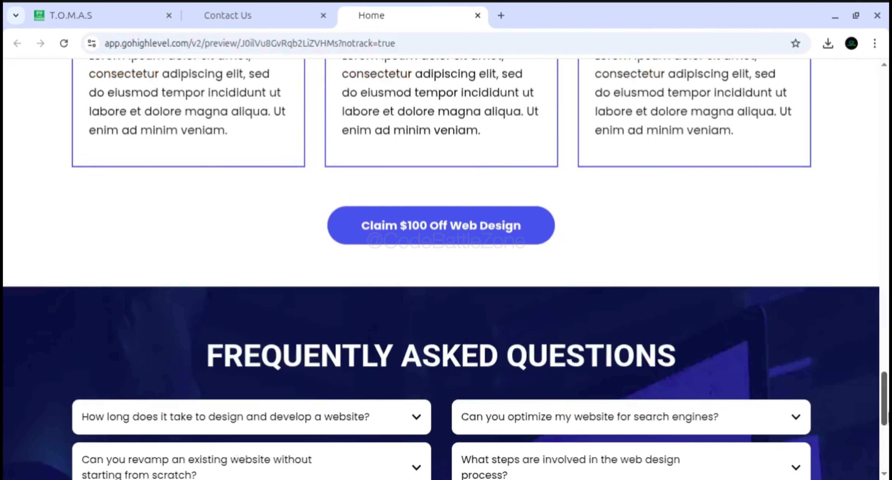
{"action": "scroll", "coordinate": [446, 269], "scroll_direction": "up", "scroll_amount": 5}
{"action": "scroll", "coordinate": [446, 269], "scroll_direction": "up", "scroll_amount": 15}
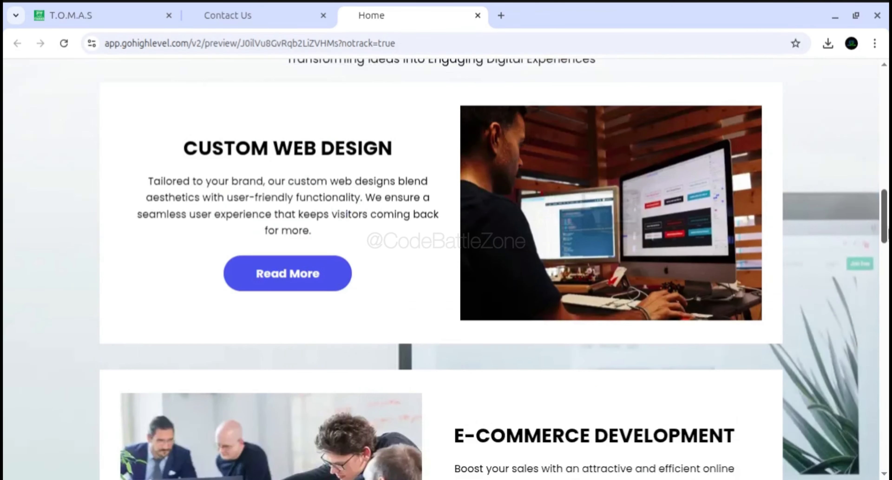
{"action": "scroll", "coordinate": [446, 268], "scroll_direction": "up", "scroll_amount": 15}
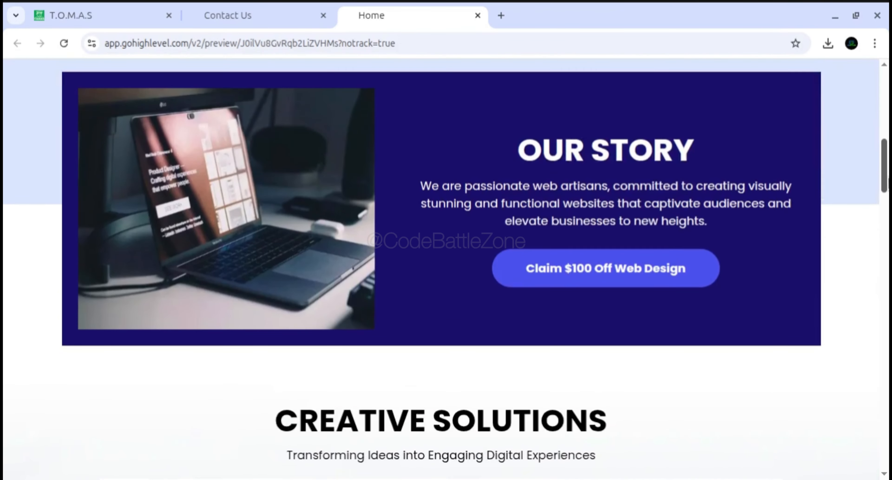
{"action": "scroll", "coordinate": [446, 269], "scroll_direction": "up", "scroll_amount": 3}
{"action": "scroll", "coordinate": [446, 269], "scroll_direction": "down", "scroll_amount": 6}
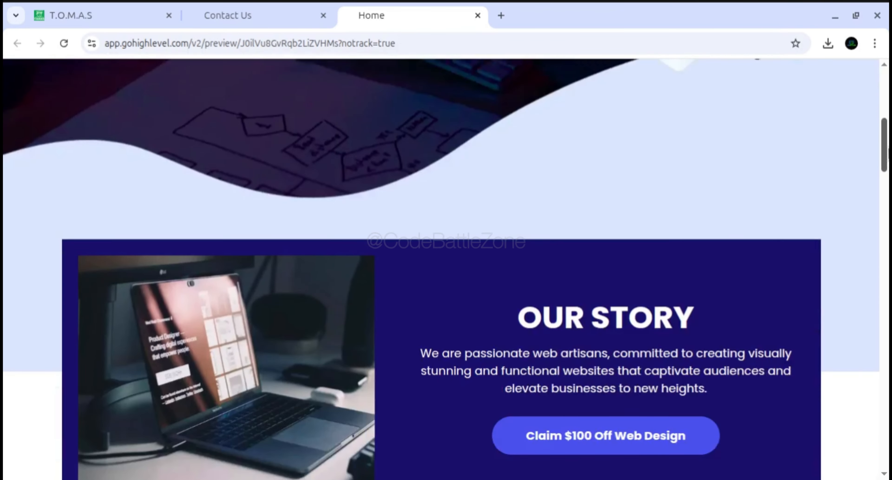
{"action": "scroll", "coordinate": [446, 269], "scroll_direction": "up", "scroll_amount": 5}
{"action": "scroll", "coordinate": [867, 208], "scroll_direction": "up", "scroll_amount": 3}
{"action": "scroll", "coordinate": [867, 208], "scroll_direction": "down", "scroll_amount": 15}
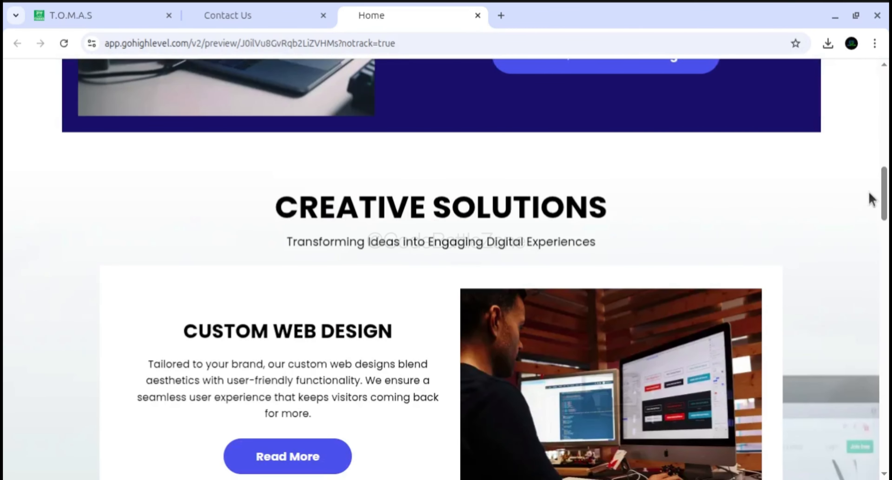
{"action": "scroll", "coordinate": [874, 198], "scroll_direction": "up", "scroll_amount": 10}
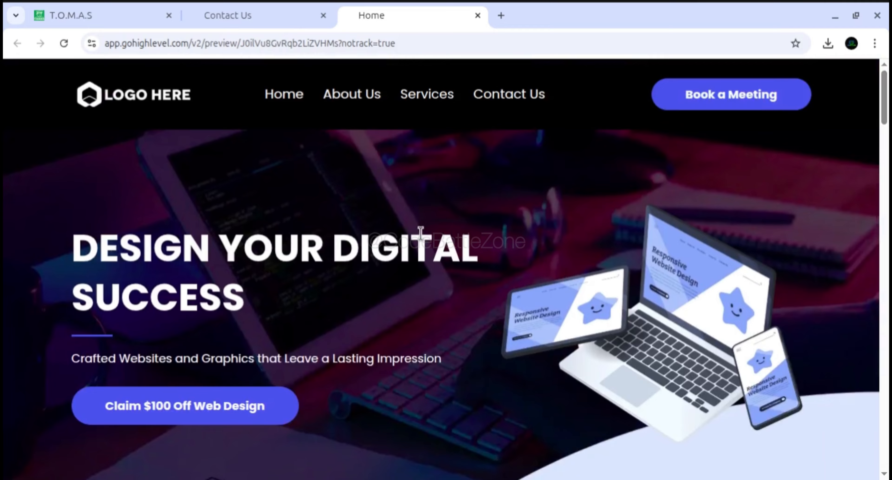
{"action": "scroll", "coordinate": [885, 166], "scroll_direction": "down", "scroll_amount": 10}
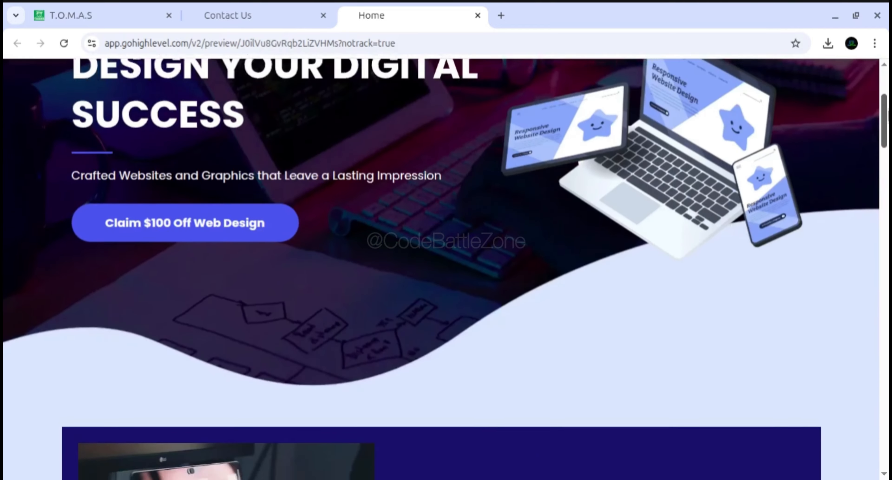
{"action": "scroll", "coordinate": [885, 156], "scroll_direction": "down", "scroll_amount": 8}
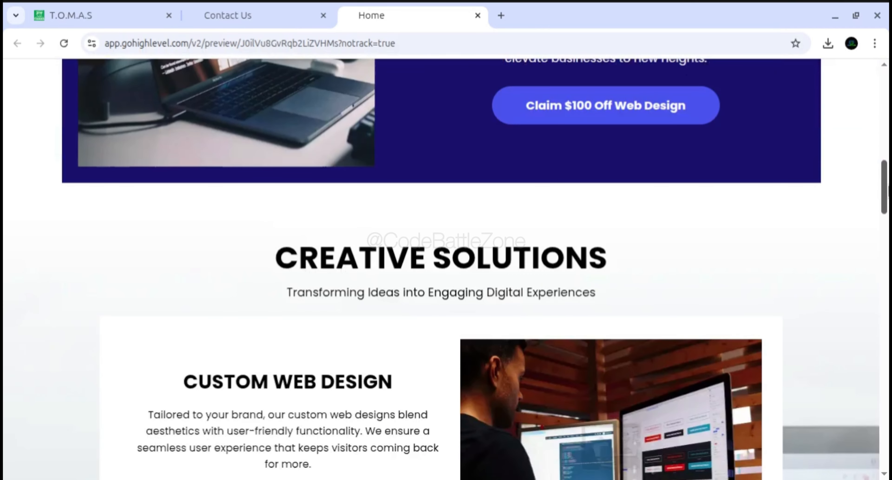
{"action": "scroll", "coordinate": [446, 268], "scroll_direction": "down", "scroll_amount": 1}
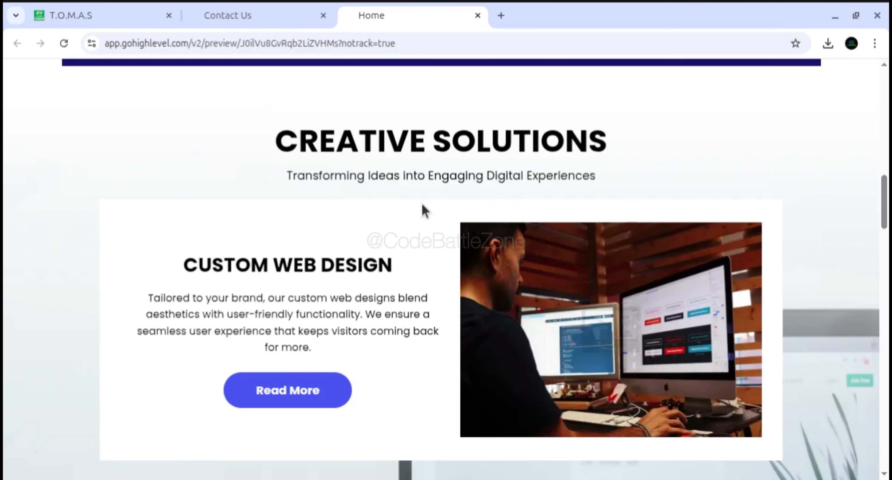
{"action": "left_click_drag", "start_coordinate": [885, 201], "coordinate": [885, 93]}
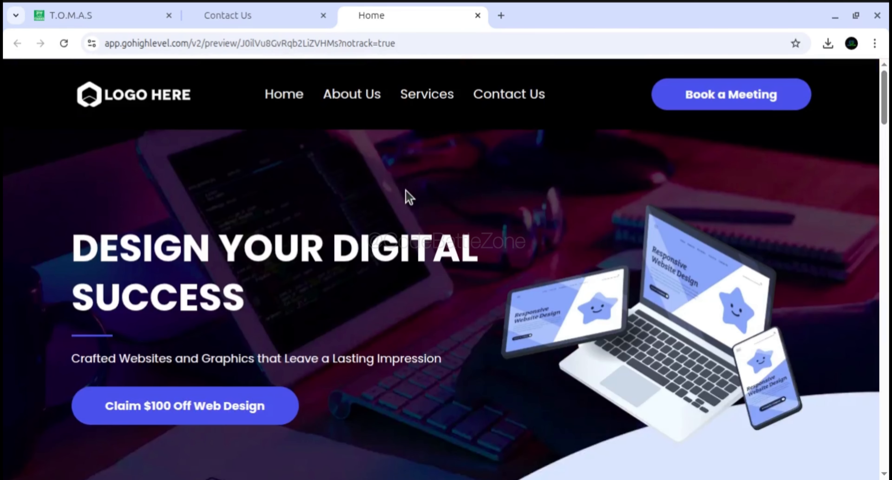
Return to the page builder and open the Content section of the Contact Us page's SEO Meta Data
{"action": "left_click", "coordinate": [260, 21]}
{"action": "left_click", "coordinate": [110, 21]}
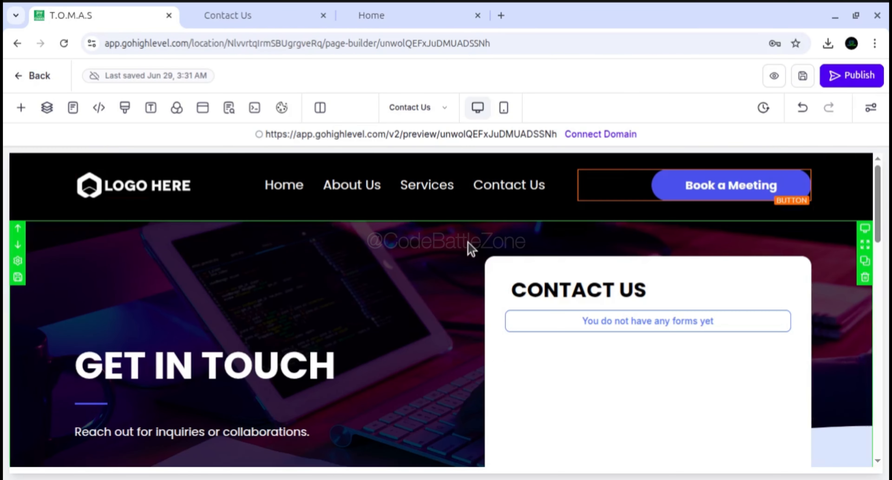
{"action": "left_click", "coordinate": [229, 109]}
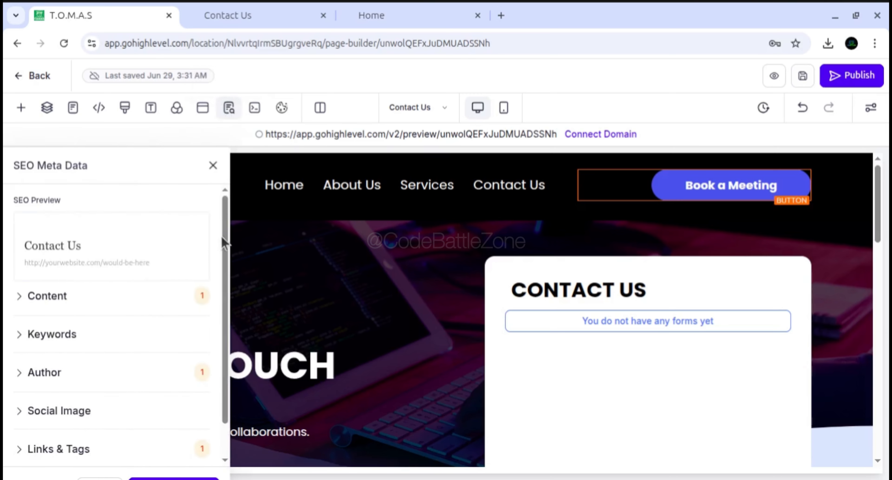
{"action": "mouse_move", "coordinate": [224, 230]}
{"action": "left_mouse_down"}
{"action": "mouse_move", "coordinate": [226, 272]}
{"action": "mouse_move", "coordinate": [224, 240]}
{"action": "left_mouse_up"}
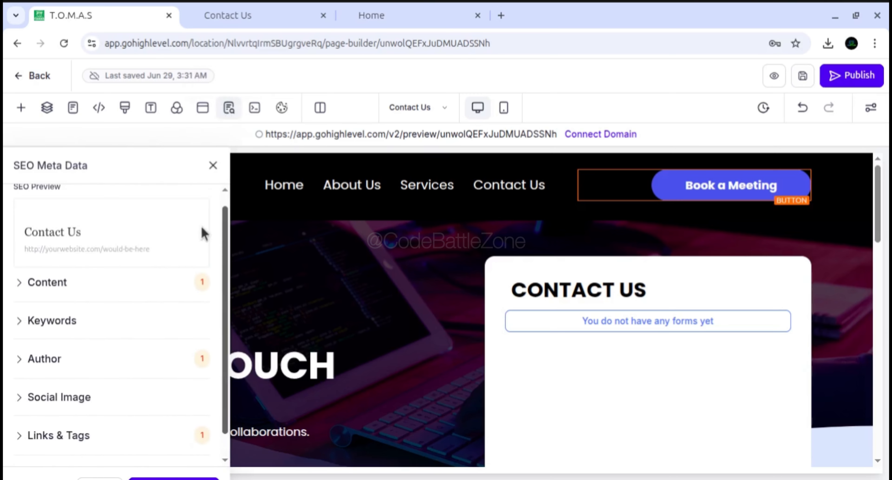
{"action": "left_click", "coordinate": [68, 286]}
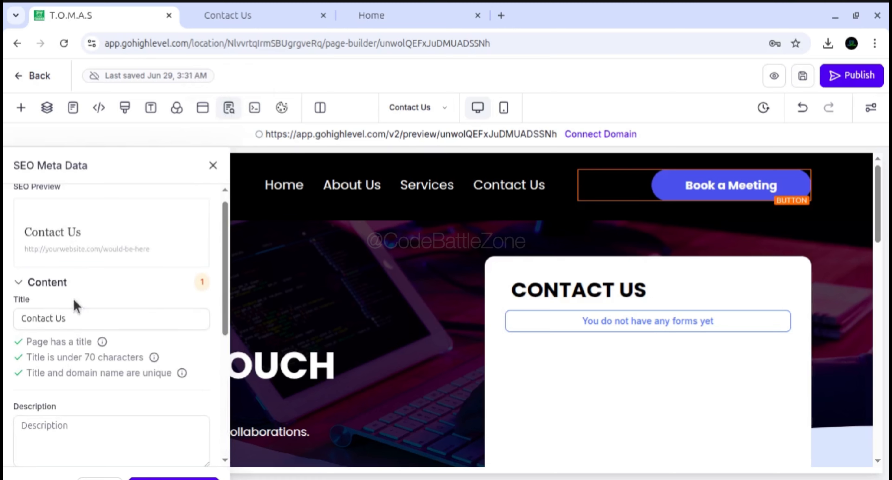
Examine the SEO title and description fields and the requirements listed for each
{"action": "scroll", "coordinate": [226, 242], "scroll_direction": "down", "scroll_amount": 3}
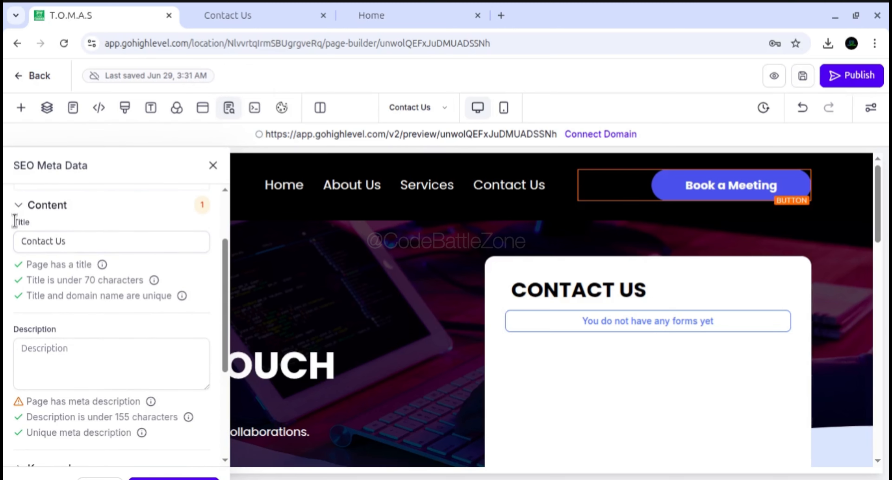
{"action": "left_click", "coordinate": [51, 346]}
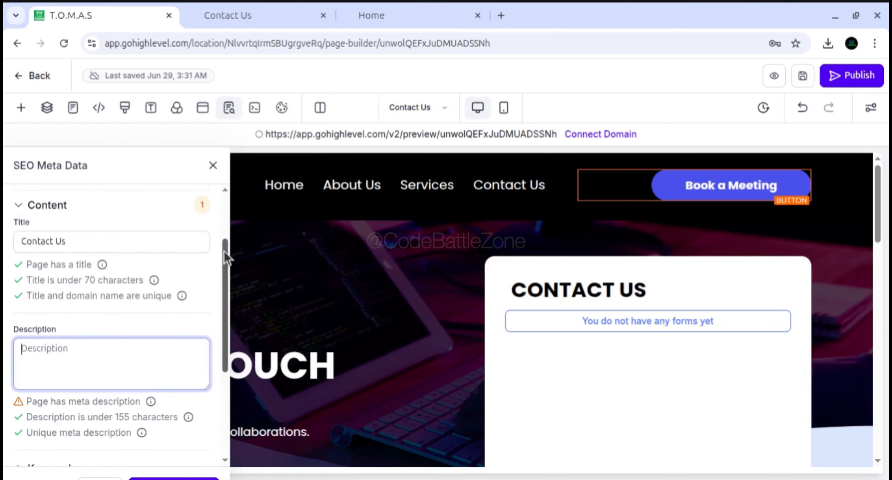
{"action": "scroll", "coordinate": [225, 285], "scroll_direction": "down", "scroll_amount": 2}
{"action": "scroll", "coordinate": [223, 285], "scroll_direction": "up", "scroll_amount": 1}
{"action": "left_click", "coordinate": [87, 197]}
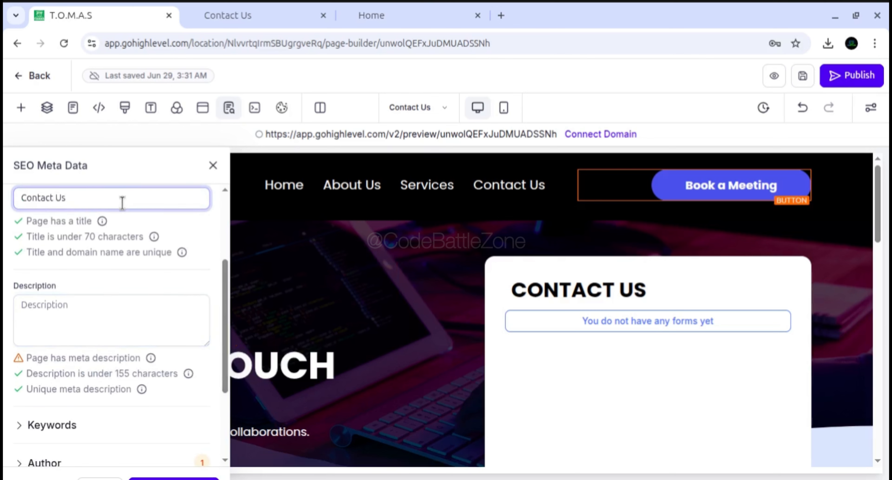
{"action": "left_click_drag", "start_coordinate": [223, 284], "coordinate": [225, 326]}
{"action": "left_click", "coordinate": [110, 196]}
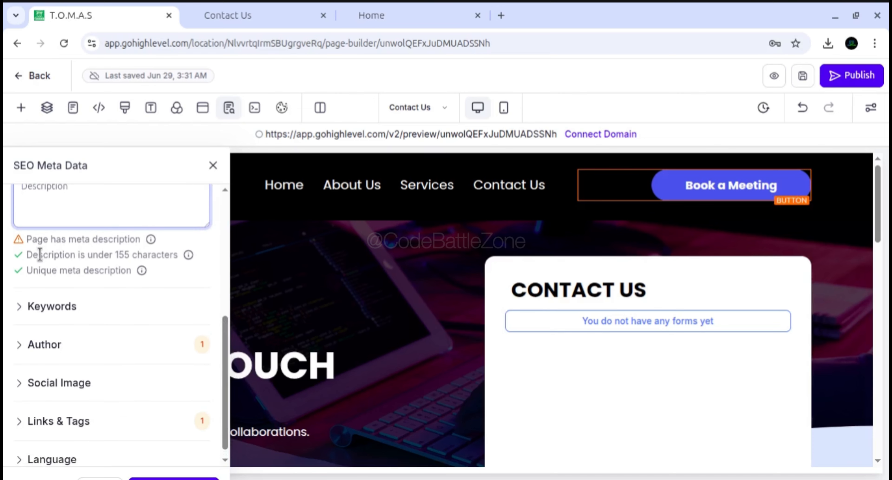
{"action": "left_click_drag", "start_coordinate": [40, 254], "coordinate": [154, 258]}
{"action": "left_click", "coordinate": [121, 258]}
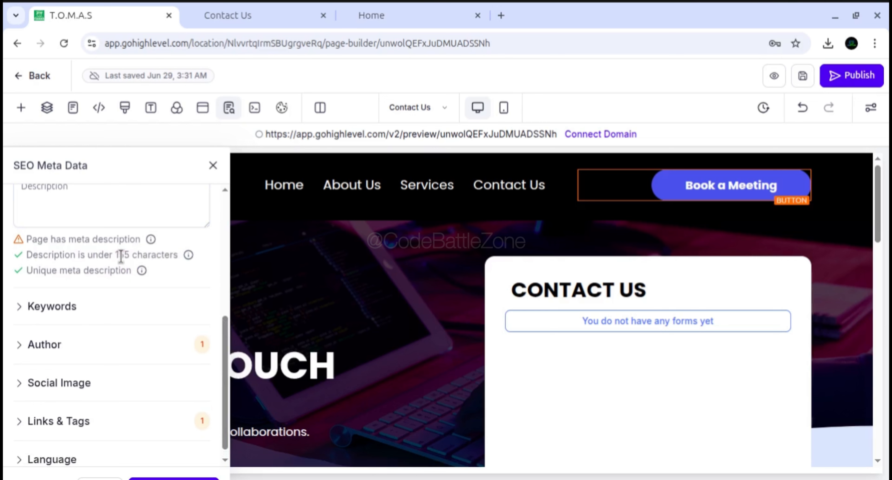
{"action": "left_click", "coordinate": [103, 205]}
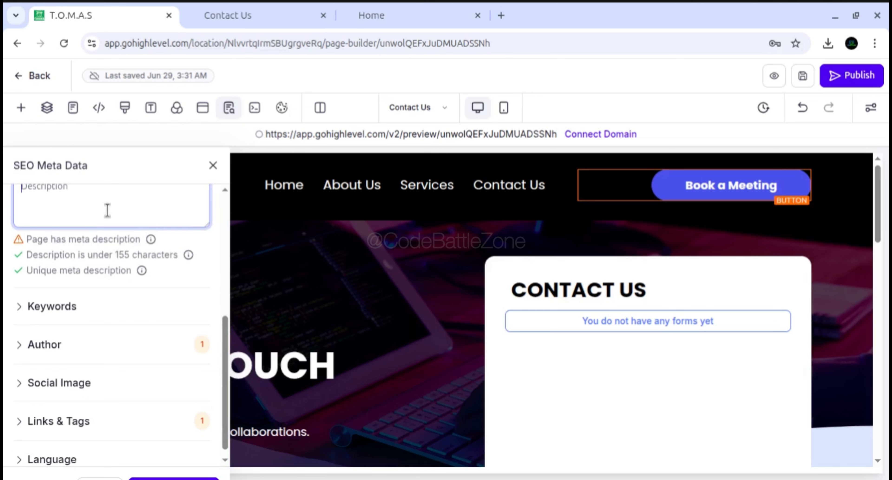
Expand the Keywords and Author sections of the SEO Meta Data to view their fields
{"action": "left_click", "coordinate": [43, 308]}
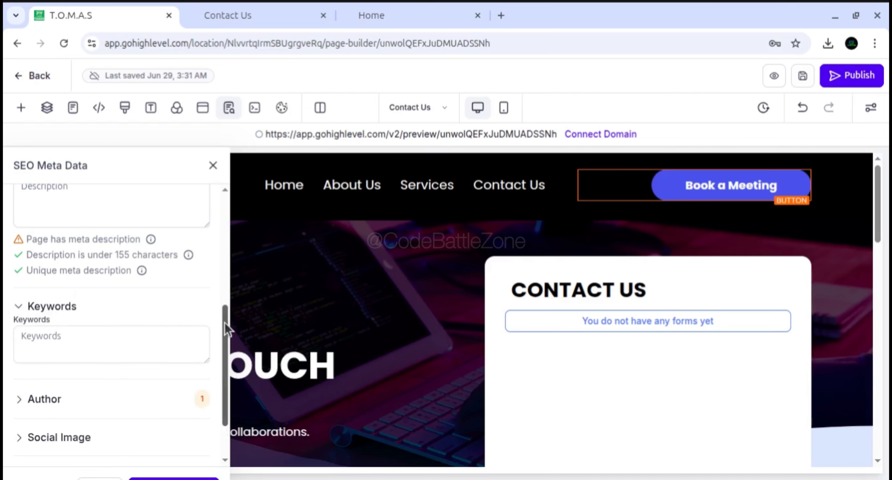
{"action": "scroll", "coordinate": [226, 329], "scroll_direction": "down", "scroll_amount": 1}
{"action": "left_click", "coordinate": [90, 307]}
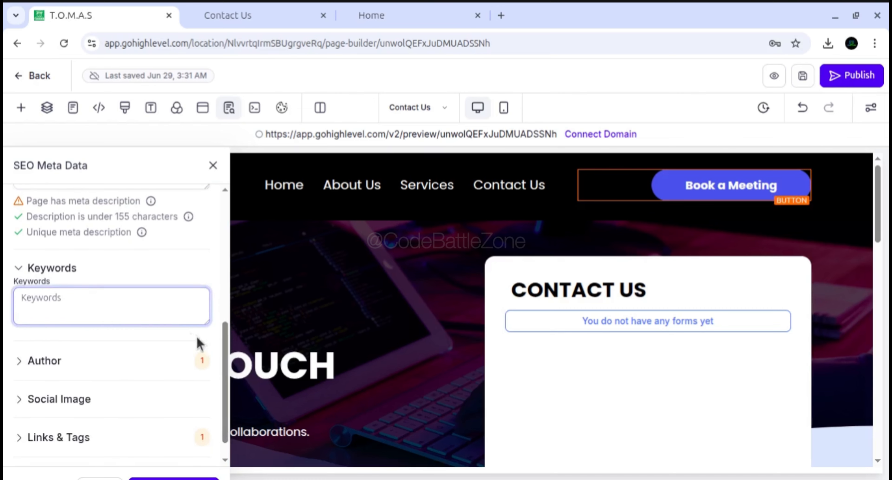
{"action": "scroll", "coordinate": [120, 357], "scroll_direction": "down", "scroll_amount": 1}
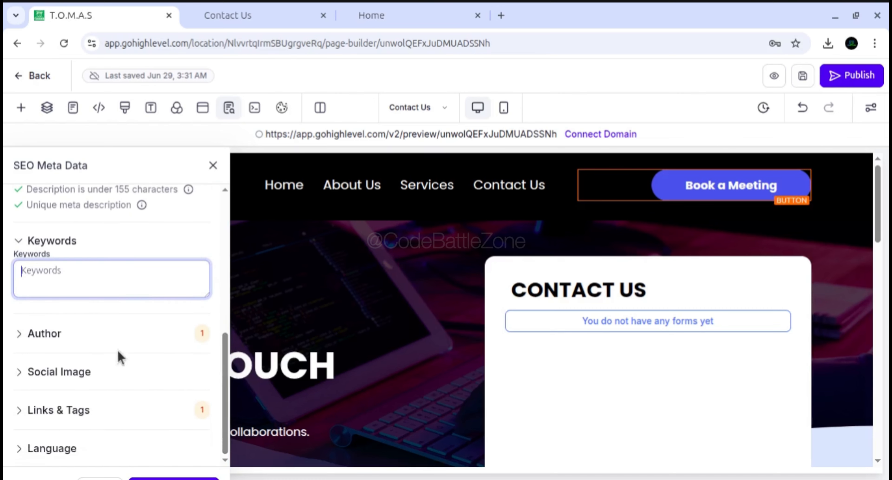
{"action": "left_click", "coordinate": [38, 338]}
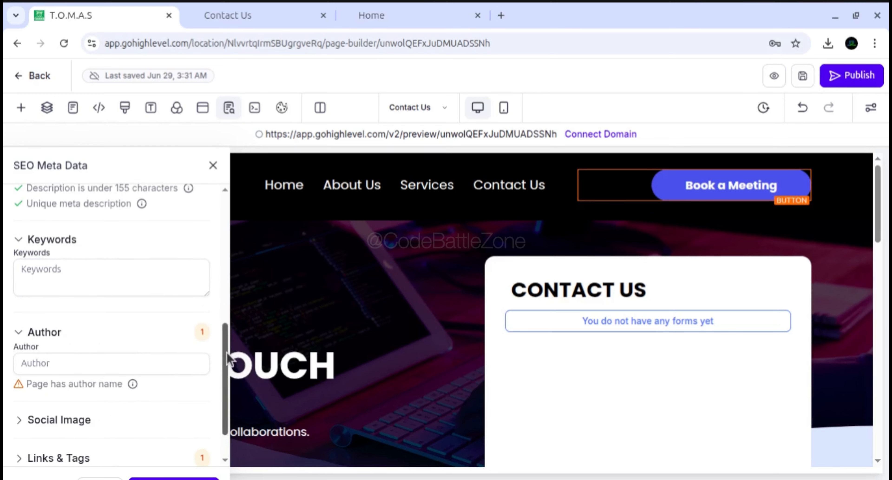
{"action": "scroll", "coordinate": [227, 357], "scroll_direction": "down", "scroll_amount": 1}
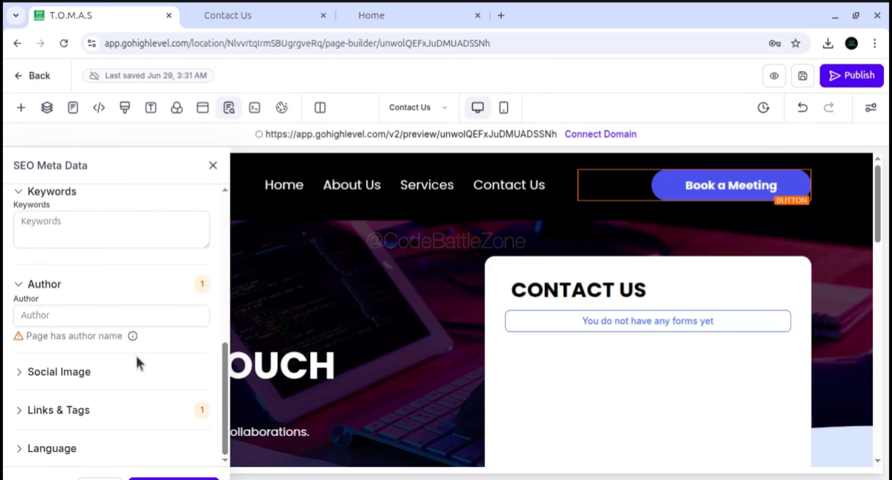
Expand the Social Image section of the SEO Meta Data and inspect its image field
{"action": "left_click", "coordinate": [107, 375]}
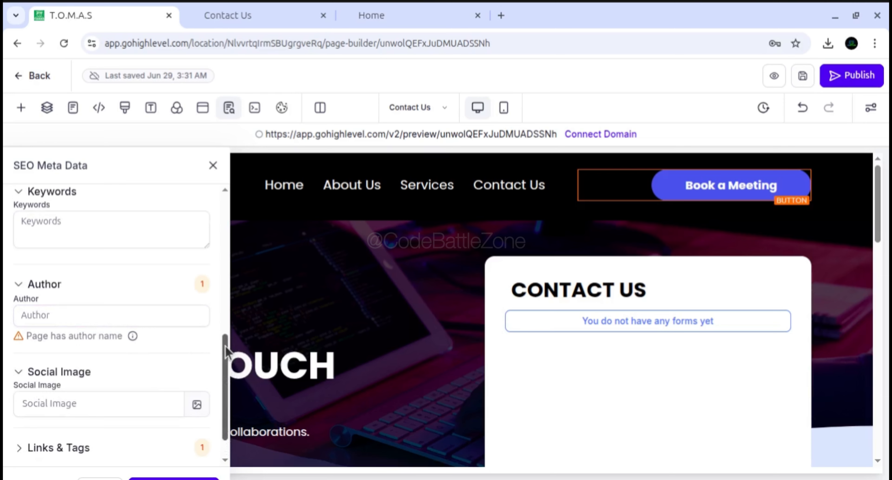
{"action": "scroll", "coordinate": [225, 350], "scroll_direction": "down", "scroll_amount": 1}
{"action": "left_click", "coordinate": [62, 365]}
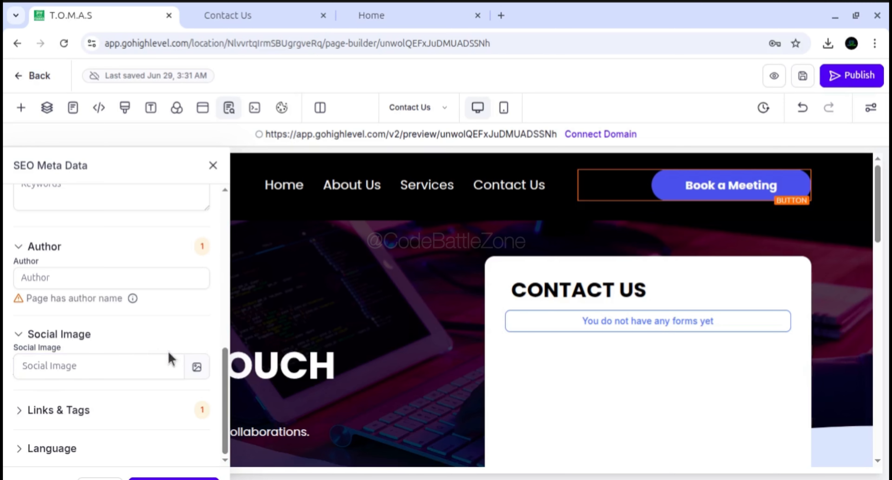
{"action": "scroll", "coordinate": [225, 372], "scroll_direction": "up", "scroll_amount": 1}
{"action": "scroll", "coordinate": [225, 372], "scroll_direction": "down", "scroll_amount": 1}
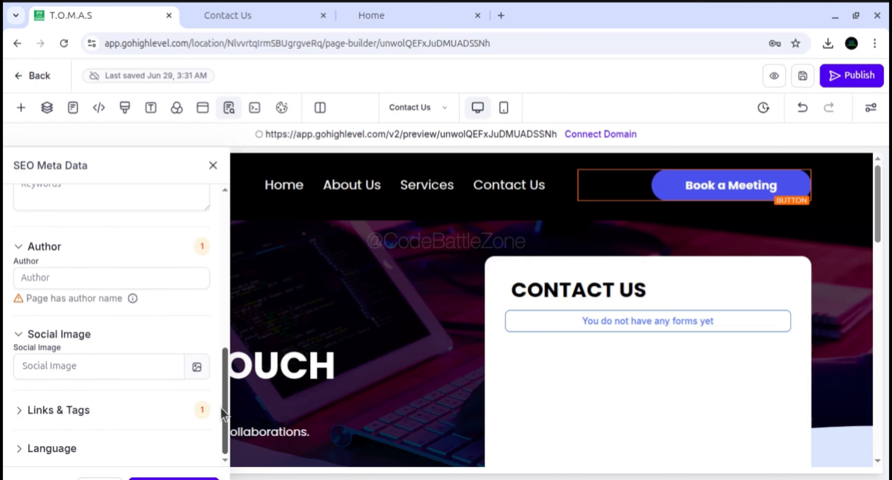
Expand the Links & Tags section of the SEO Meta Data and view the custom meta tag form without adding a tag
{"action": "left_click", "coordinate": [20, 411]}
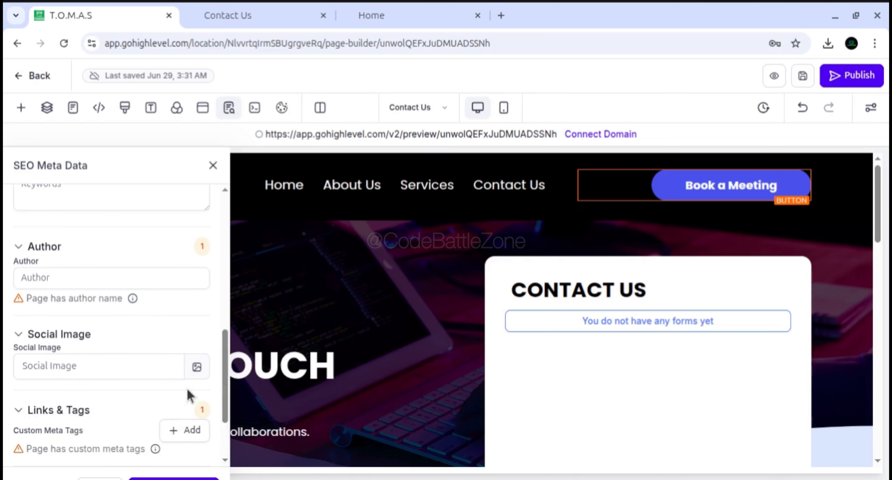
{"action": "scroll", "coordinate": [223, 393], "scroll_direction": "down", "scroll_amount": 3}
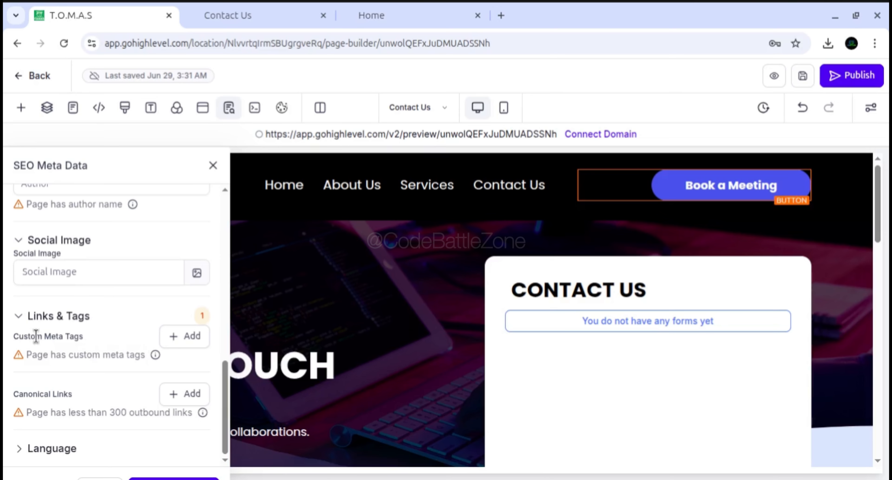
{"action": "left_click", "coordinate": [183, 336]}
{"action": "left_click", "coordinate": [352, 257]}
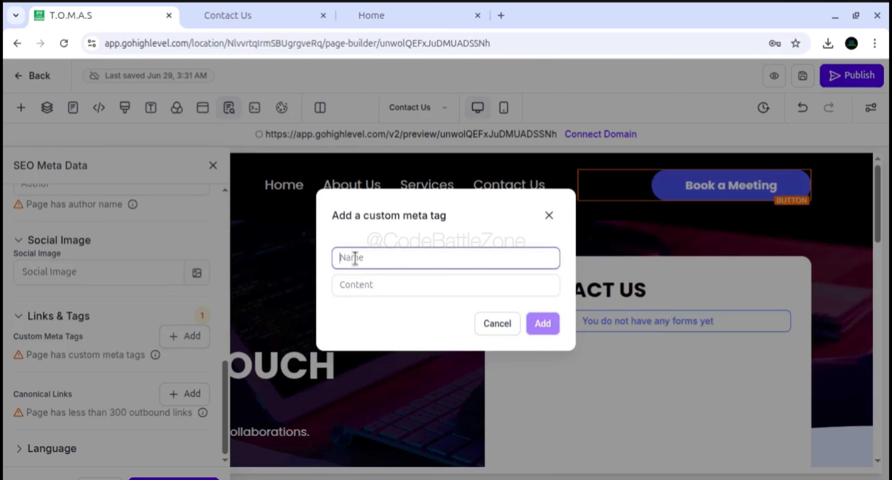
{"action": "left_click", "coordinate": [494, 328]}
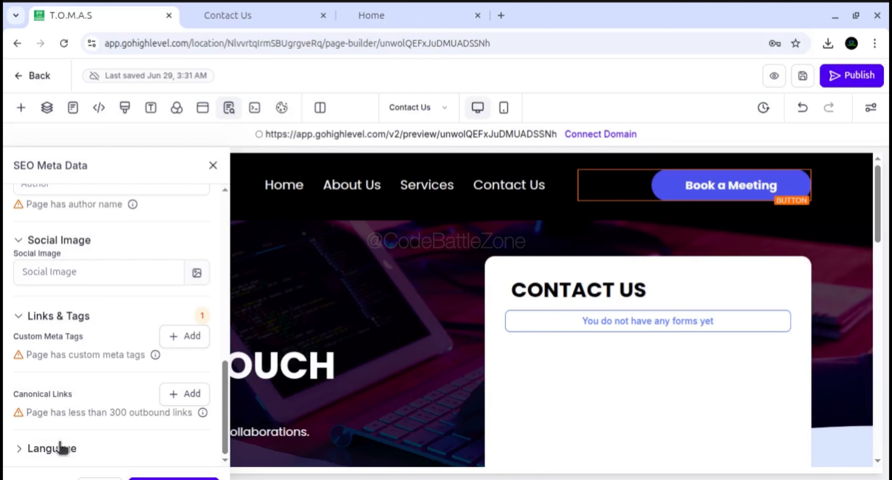
Expand the Language section of the SEO Meta Data and view the available languages, leaving en - English selected
{"action": "left_click", "coordinate": [59, 447]}
{"action": "scroll", "coordinate": [223, 388], "scroll_direction": "down", "scroll_amount": 1}
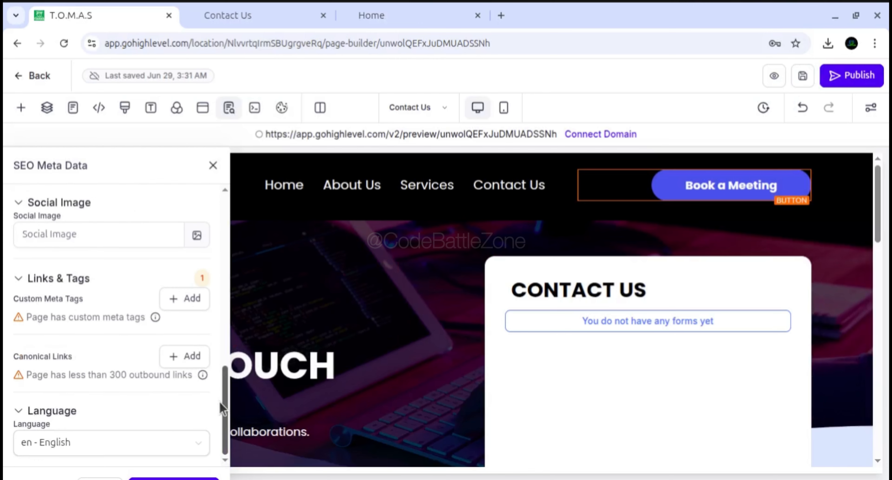
{"action": "left_click", "coordinate": [88, 442]}
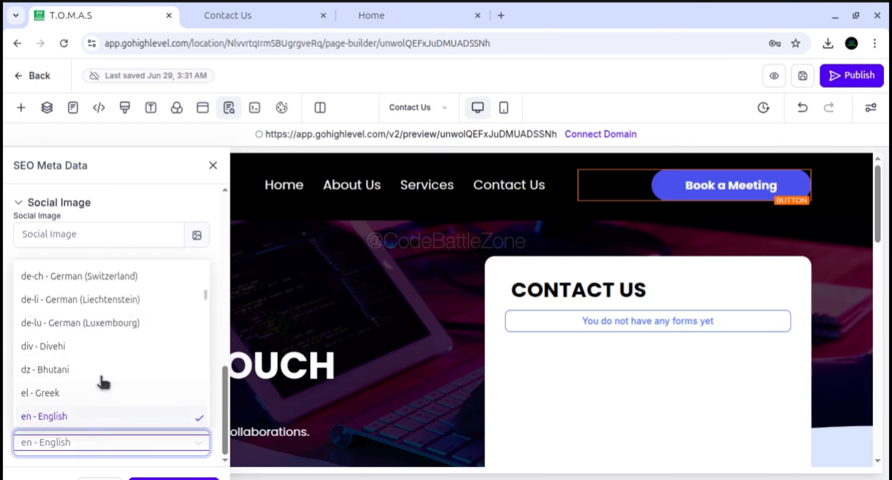
{"action": "left_click", "coordinate": [221, 353]}
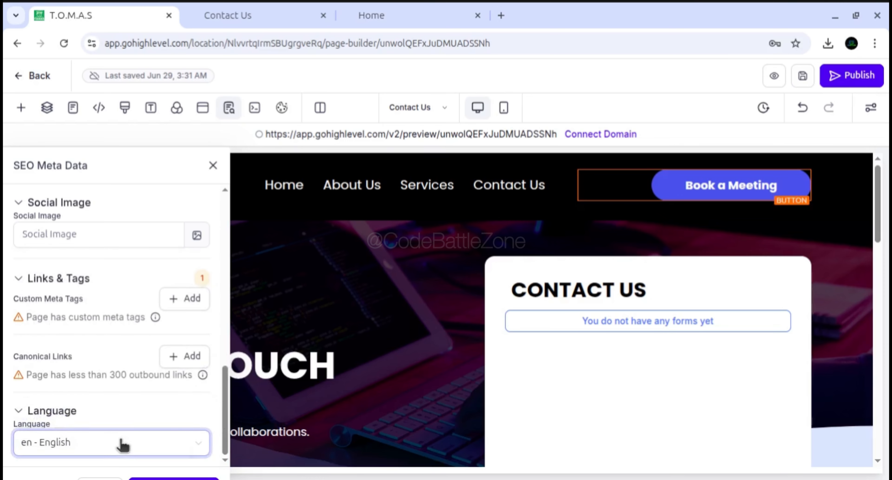
{"action": "scroll", "coordinate": [224, 374], "scroll_direction": "up", "scroll_amount": 1}
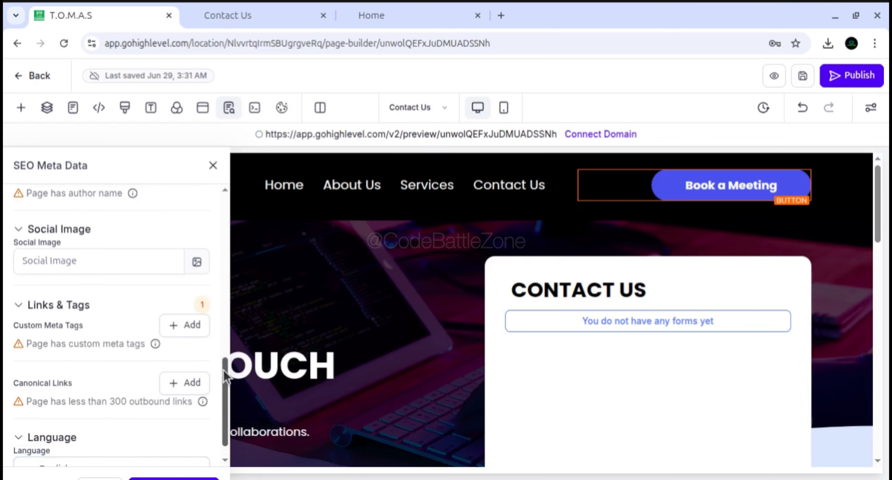
{"action": "left_click_drag", "start_coordinate": [225, 374], "coordinate": [213, 199]}
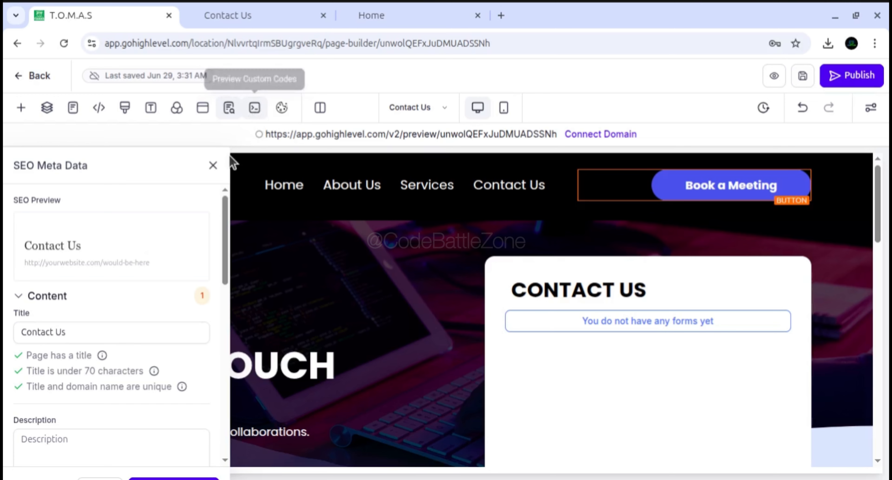
Close the SEO Meta Data settings and preview the custom codes on the Contact Us page
{"action": "left_click", "coordinate": [214, 166]}
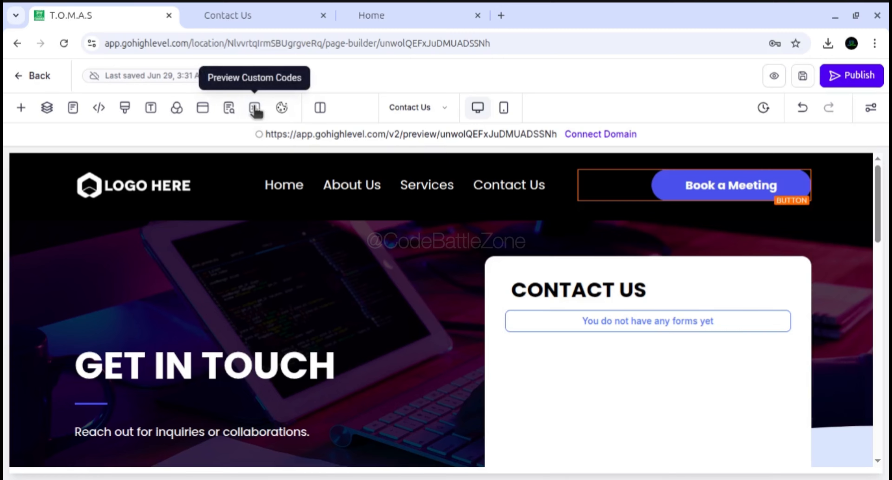
{"action": "left_click", "coordinate": [255, 108]}
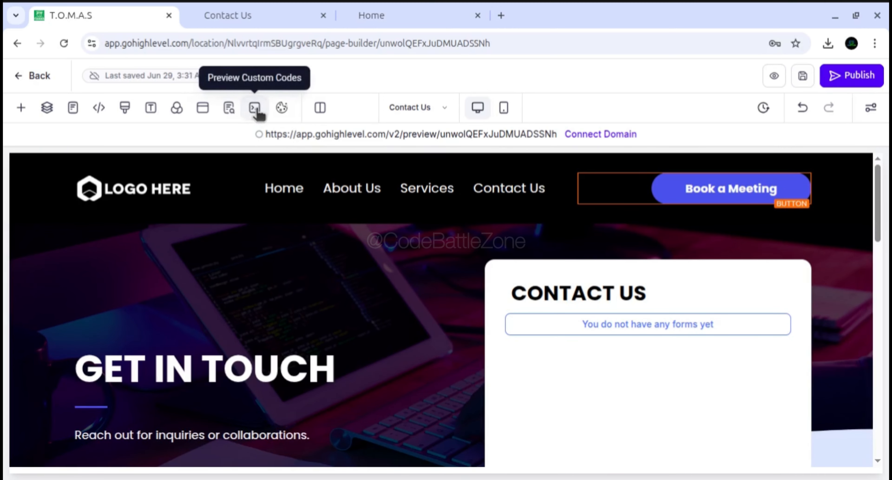
Inspect the Cookie Consent settings and the agreement for enabling the banner, cancel the agreement, and close the settings
{"action": "left_click", "coordinate": [281, 111]}
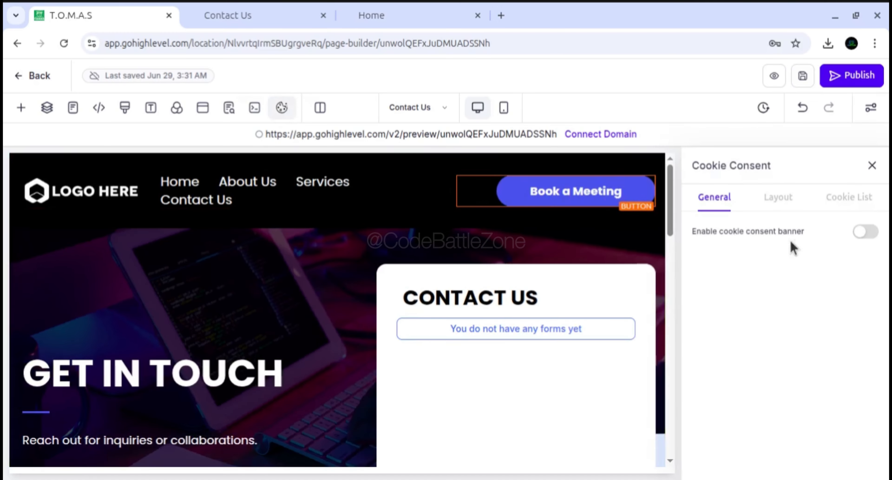
{"action": "left_click", "coordinate": [863, 232]}
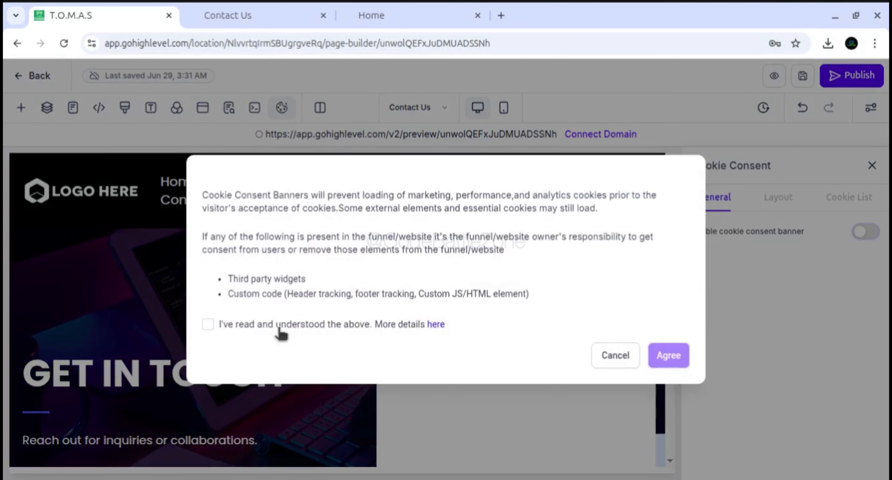
{"action": "left_click", "coordinate": [616, 356]}
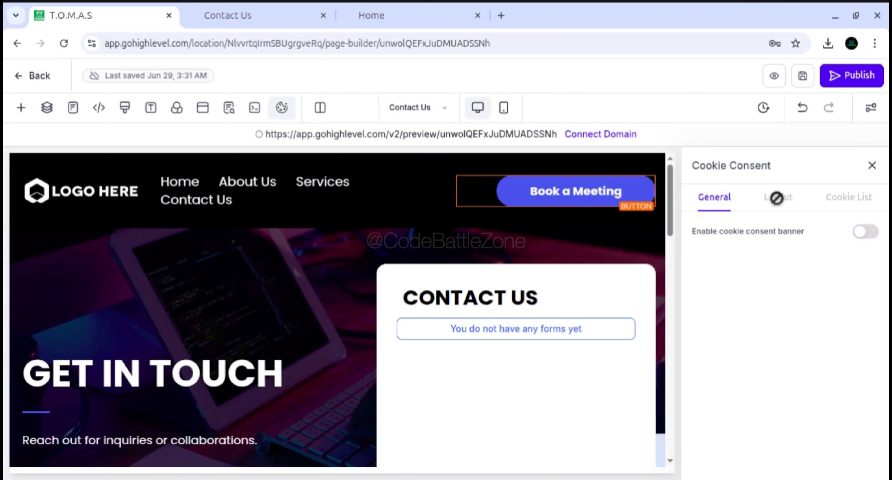
{"action": "left_click", "coordinate": [863, 231]}
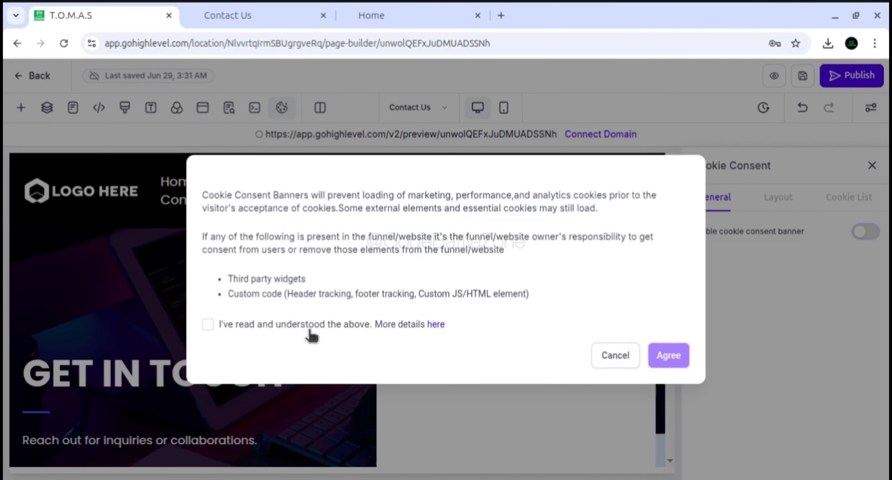
{"action": "left_click", "coordinate": [234, 325]}
{"action": "left_click", "coordinate": [236, 327]}
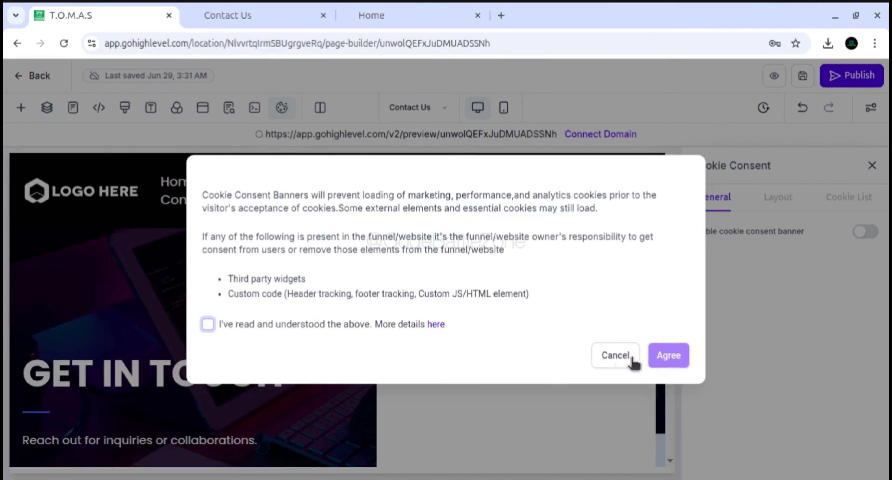
{"action": "left_click", "coordinate": [608, 359]}
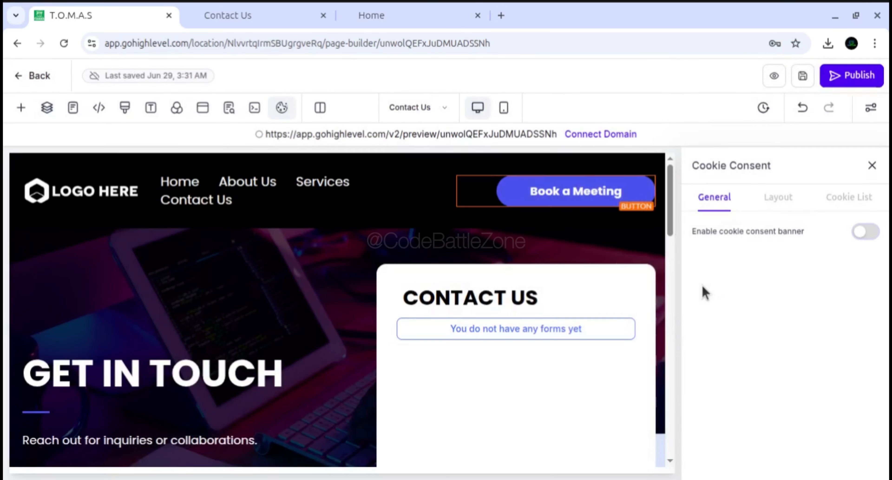
{"action": "left_click", "coordinate": [871, 166]}
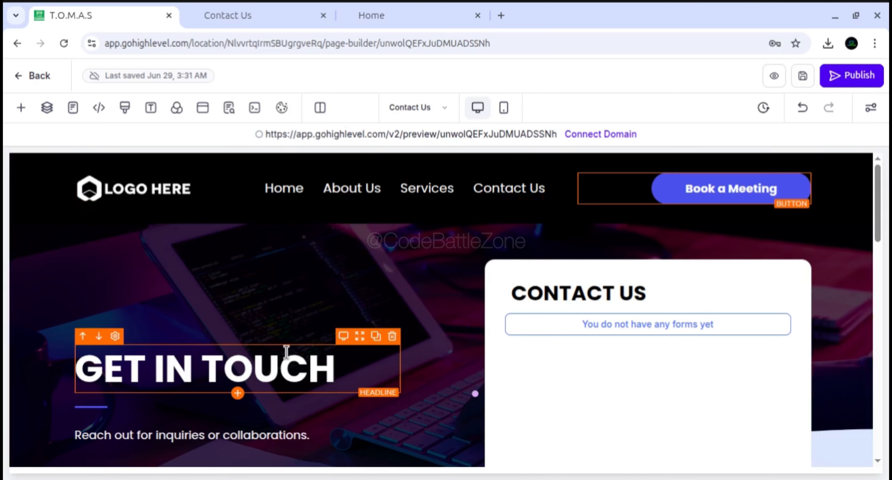
View the Contact Us page in Mobile Mode and return it to Desktop Mode
{"action": "scroll", "coordinate": [879, 196], "scroll_direction": "down", "scroll_amount": 1}
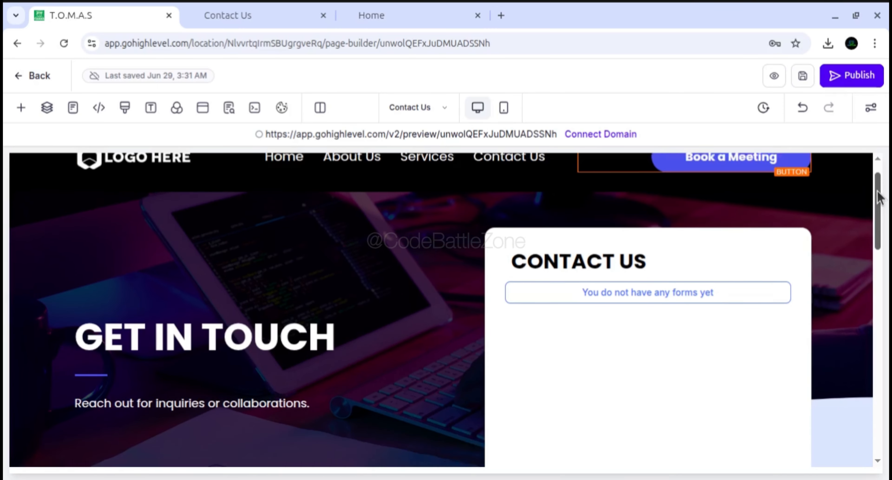
{"action": "left_click_drag", "start_coordinate": [877, 190], "coordinate": [878, 182]}
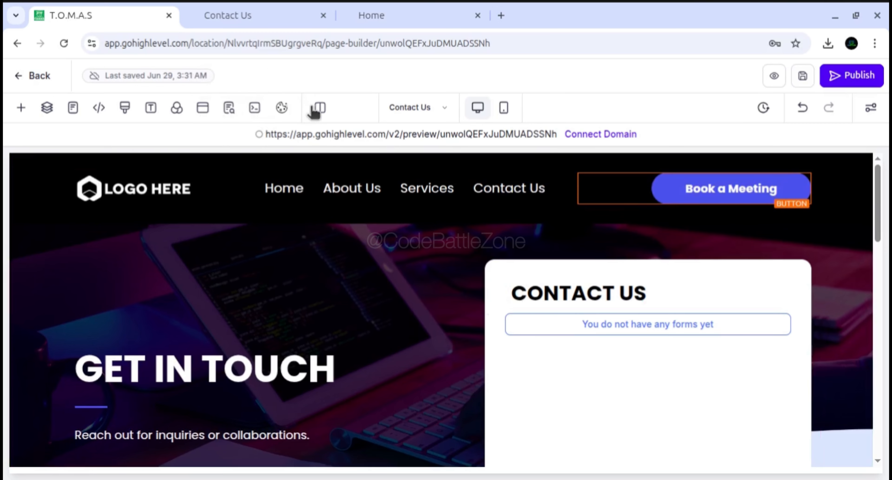
{"action": "left_click", "coordinate": [504, 108]}
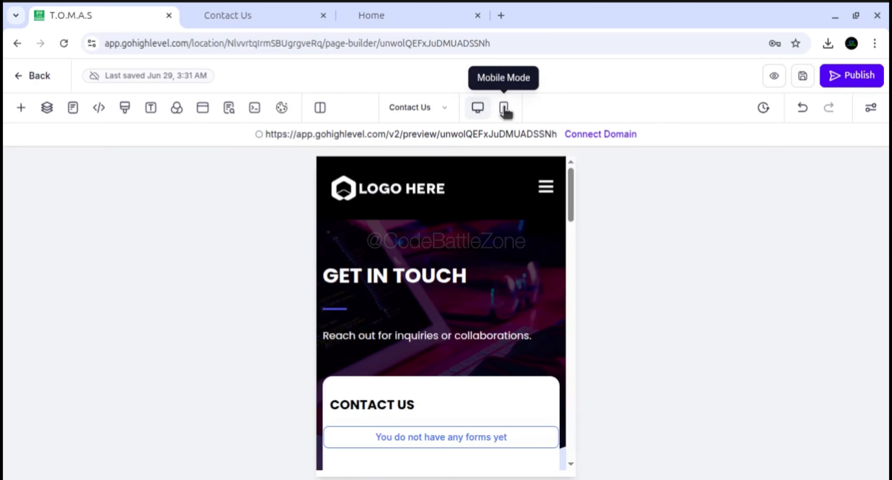
{"action": "left_click", "coordinate": [482, 112]}
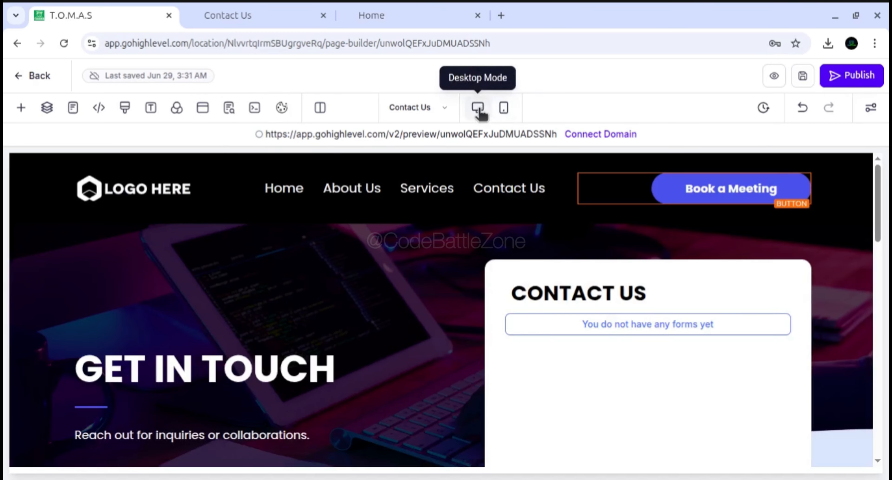
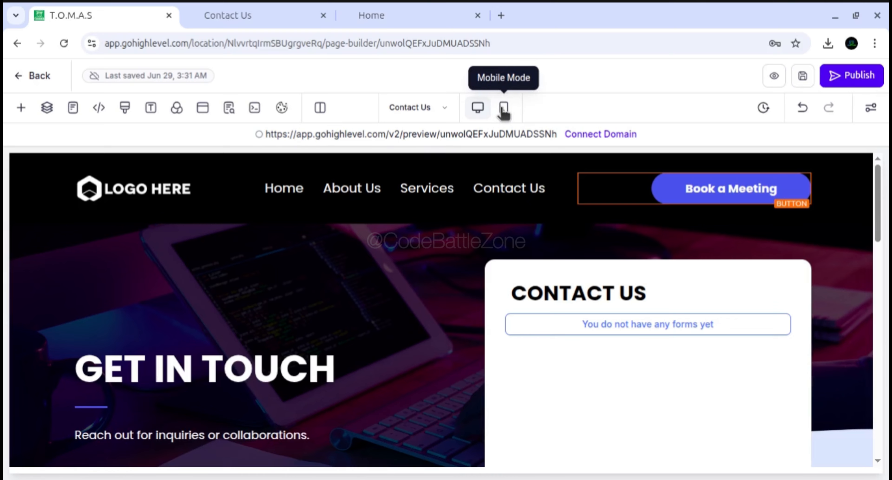
Switch to Mobile Mode and back to Desktop Mode, and examine the GET IN TOUCH headline's typography and Line Height device options
{"action": "left_click", "coordinate": [504, 111]}
{"action": "left_click", "coordinate": [478, 110]}
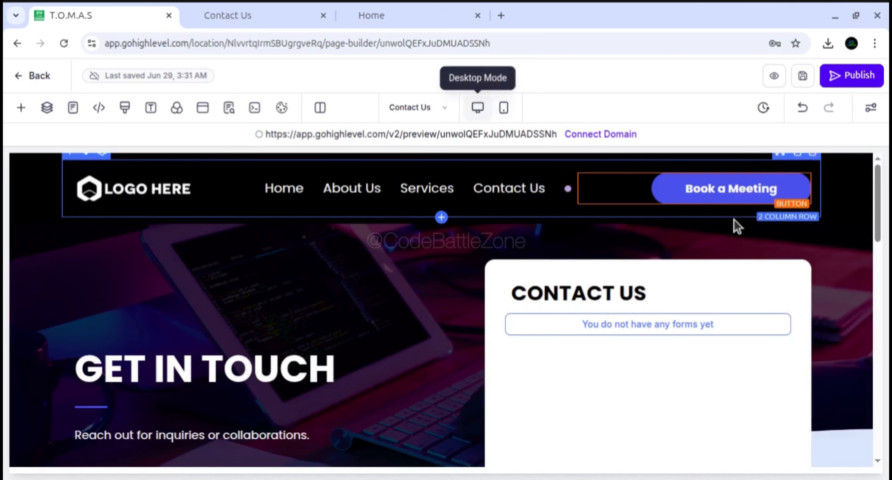
{"action": "left_click", "coordinate": [318, 371]}
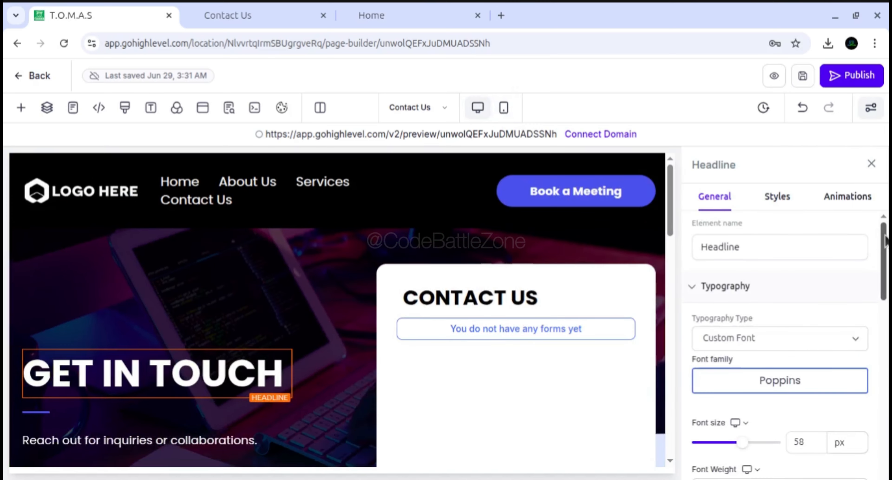
{"action": "scroll", "coordinate": [885, 239], "scroll_direction": "down", "scroll_amount": 8}
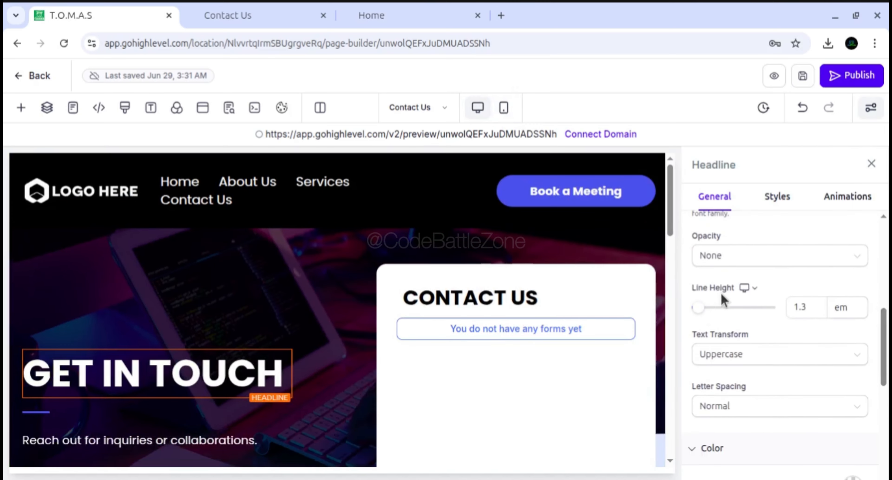
{"action": "left_click", "coordinate": [803, 314]}
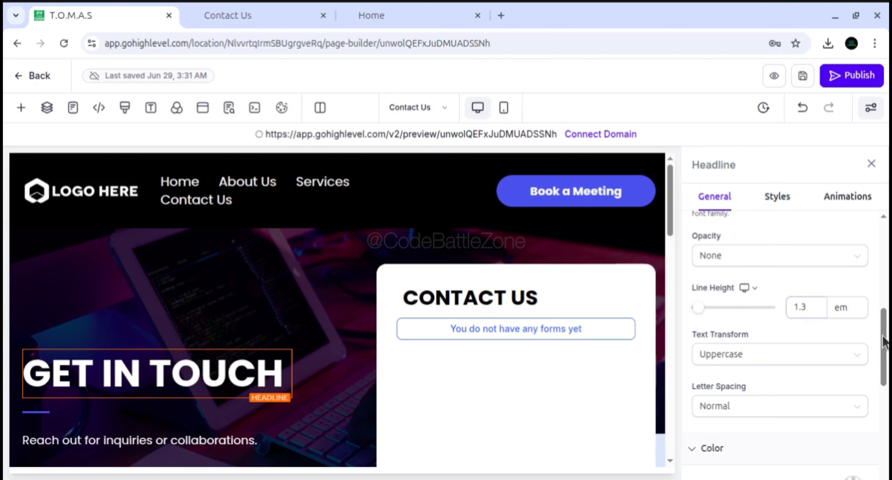
{"action": "scroll", "coordinate": [884, 357], "scroll_direction": "down", "scroll_amount": 2}
{"action": "mouse_move", "coordinate": [884, 353]}
{"action": "left_mouse_down"}
{"action": "mouse_move", "coordinate": [885, 369]}
{"action": "mouse_move", "coordinate": [884, 341]}
{"action": "left_mouse_up"}
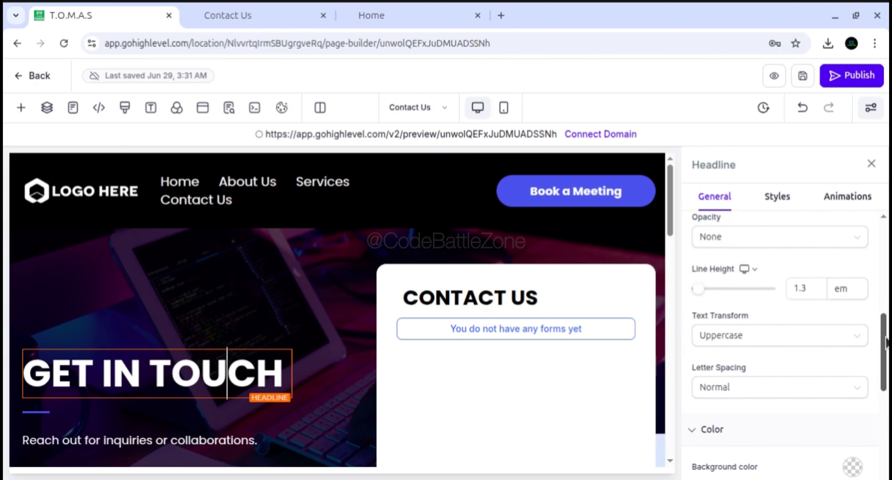
{"action": "left_click", "coordinate": [747, 271]}
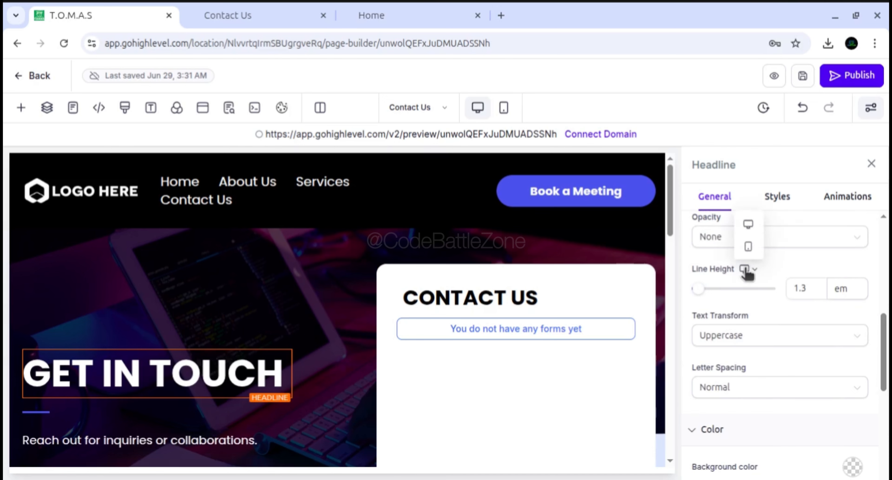
{"action": "left_click", "coordinate": [715, 271]}
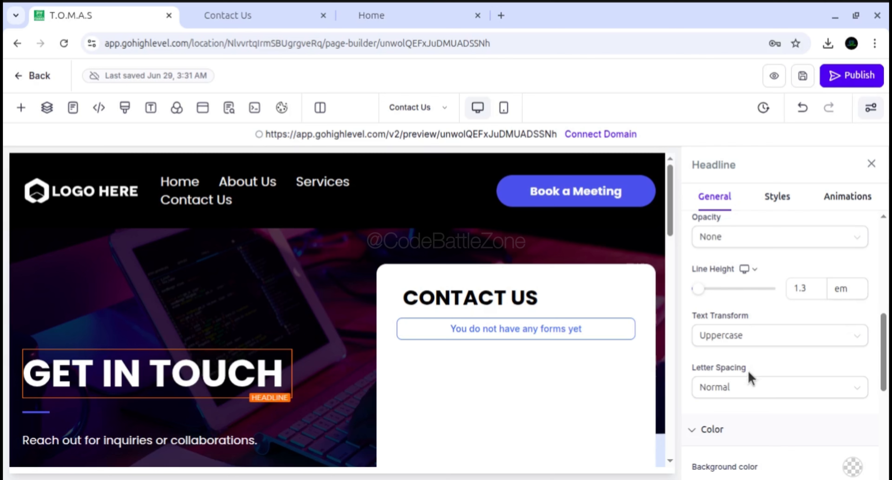
Review the headline's remaining General settings, from color, letter spacing and line height back up to font weight, size and family
{"action": "scroll", "coordinate": [884, 352], "scroll_direction": "down", "scroll_amount": 1}
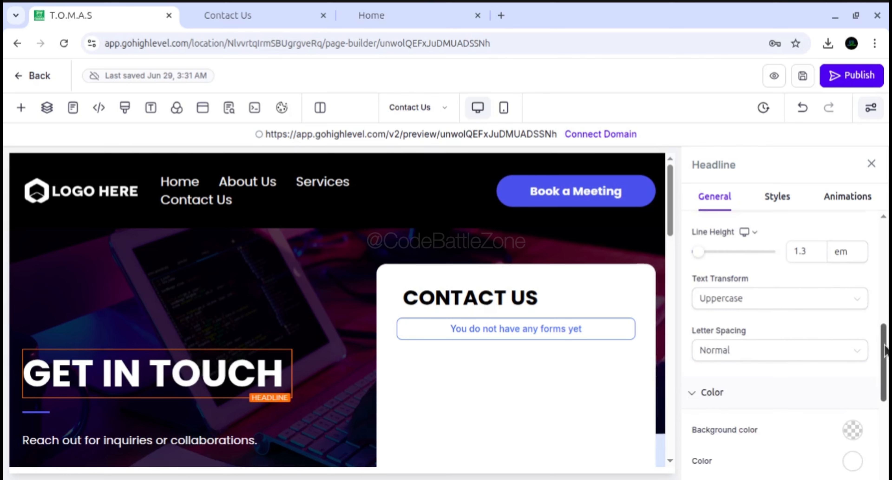
{"action": "scroll", "coordinate": [884, 350], "scroll_direction": "up", "scroll_amount": 2}
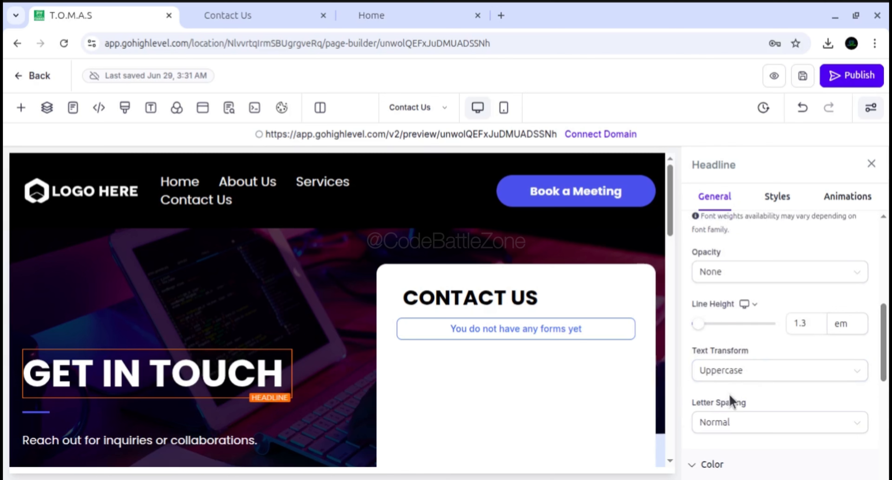
{"action": "left_click", "coordinate": [800, 320]}
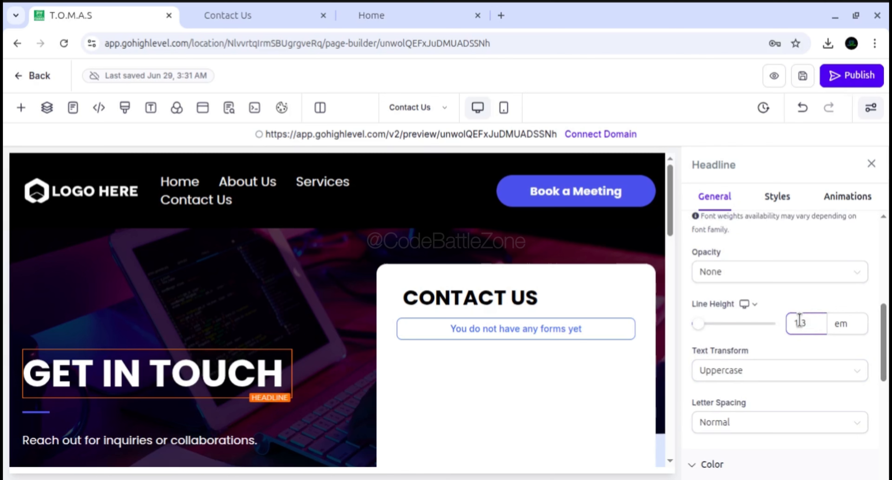
{"action": "scroll", "coordinate": [884, 333], "scroll_direction": "up", "scroll_amount": 3}
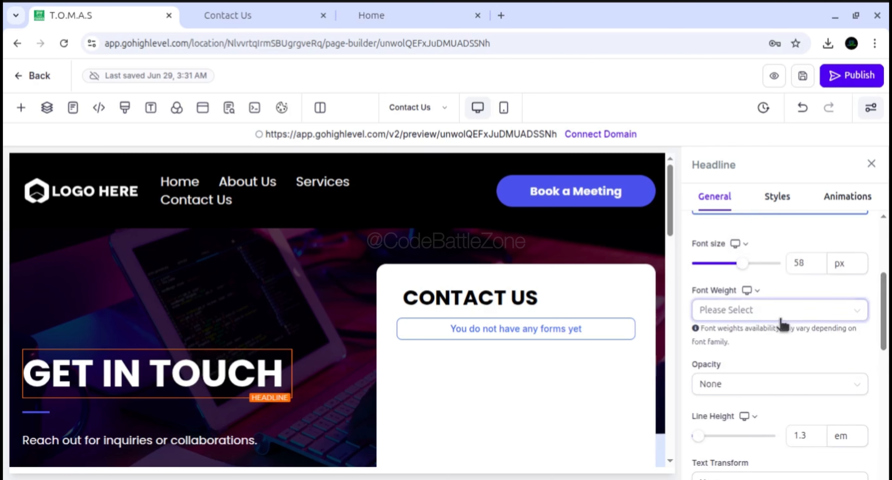
{"action": "scroll", "coordinate": [883, 284], "scroll_direction": "up", "scroll_amount": 1}
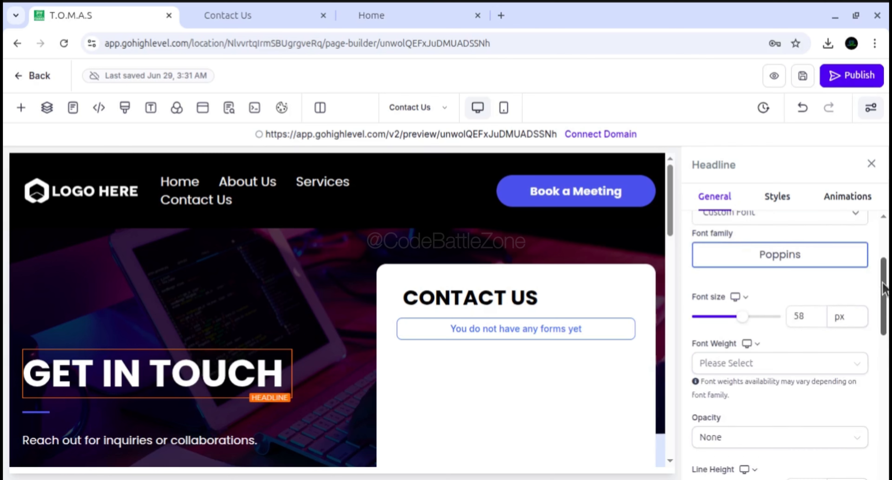
{"action": "scroll", "coordinate": [886, 271], "scroll_direction": "up", "scroll_amount": 1}
{"action": "scroll", "coordinate": [886, 270], "scroll_direction": "up", "scroll_amount": 3}
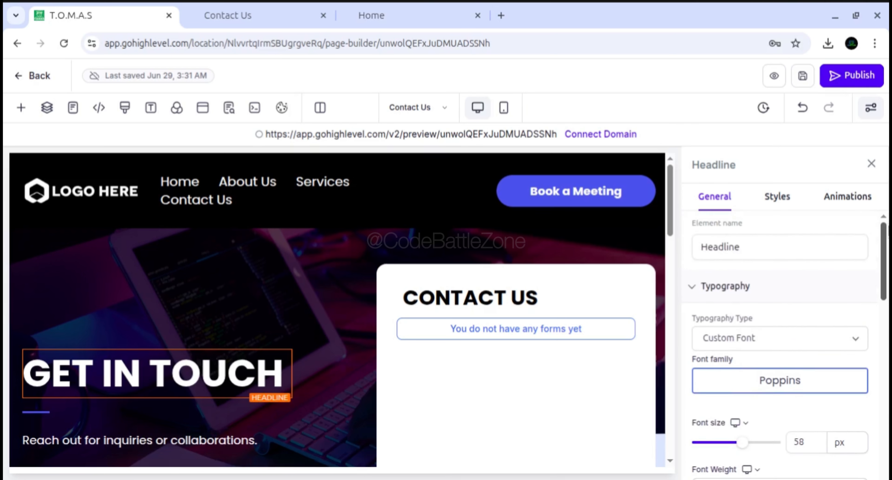
Examine the headline's Styles settings, including the Margin & Padding device options, Visibility, Custom Class and CSS Selector
{"action": "left_click", "coordinate": [783, 205]}
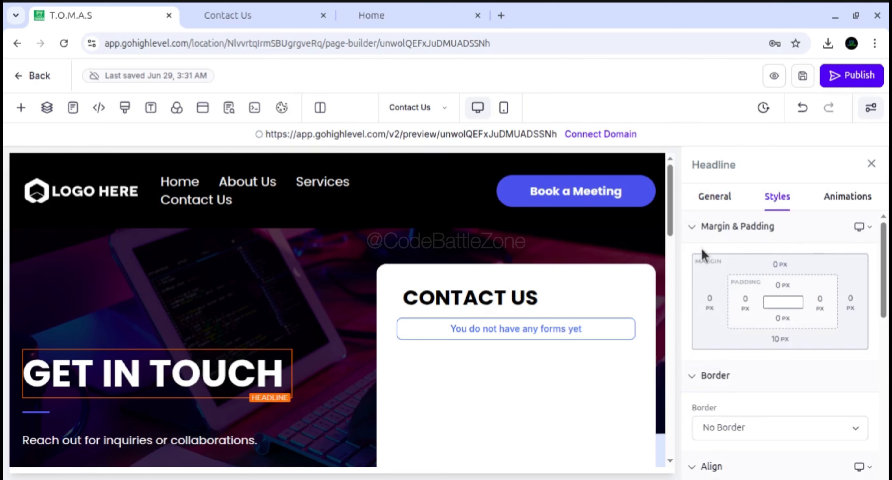
{"action": "left_click", "coordinate": [861, 227]}
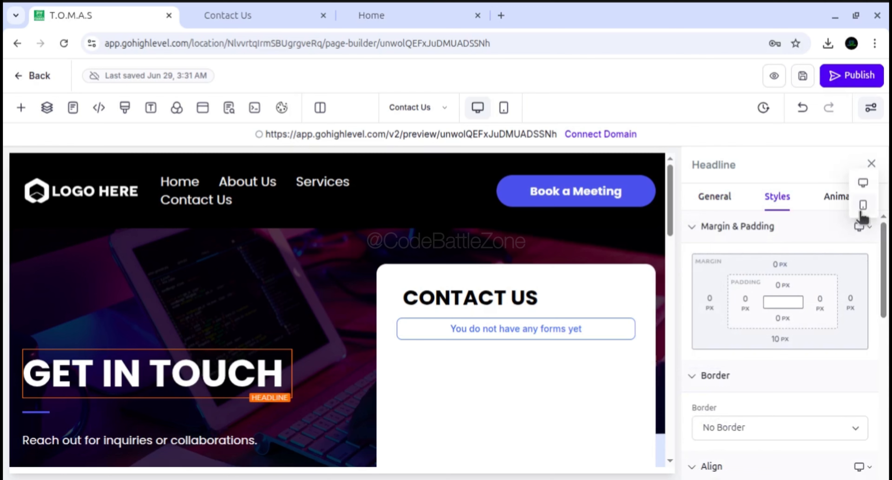
{"action": "left_click", "coordinate": [799, 248]}
{"action": "left_click_drag", "start_coordinate": [883, 255], "coordinate": [879, 431]}
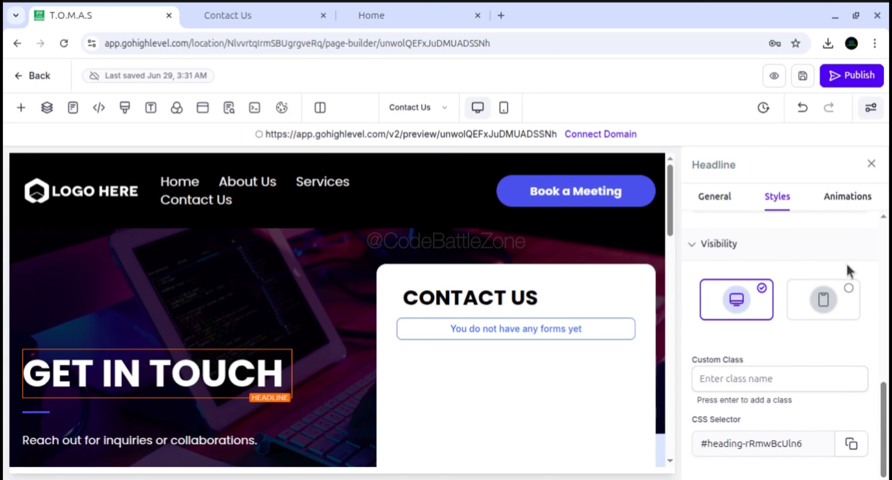
View the Entrance Animation choices for the GET IN TOUCH headline and return to its animation overview
{"action": "left_click", "coordinate": [824, 226]}
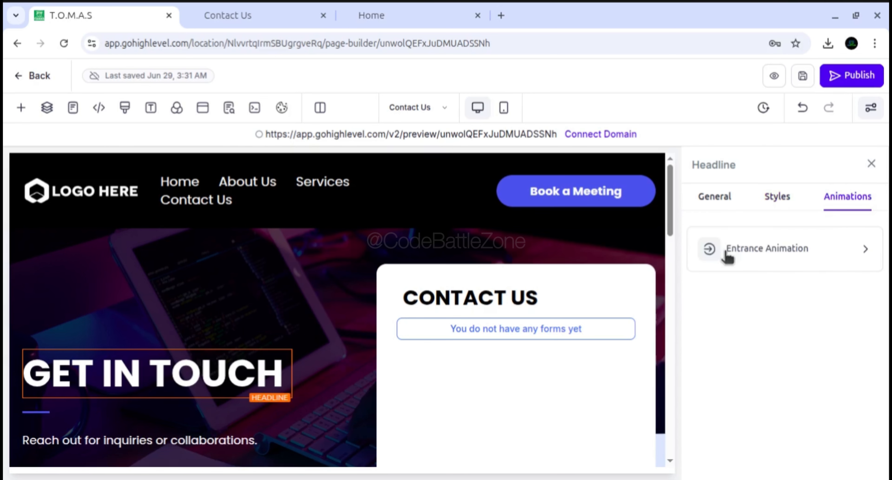
{"action": "left_click", "coordinate": [863, 251]}
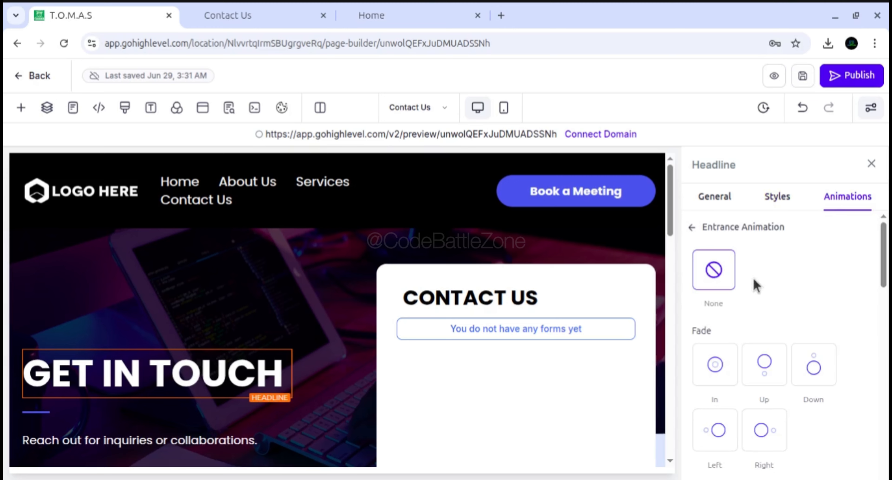
{"action": "mouse_move", "coordinate": [884, 242]}
{"action": "left_mouse_down"}
{"action": "mouse_move", "coordinate": [883, 368]}
{"action": "mouse_move", "coordinate": [884, 235]}
{"action": "left_mouse_up"}
{"action": "left_click", "coordinate": [691, 225]}
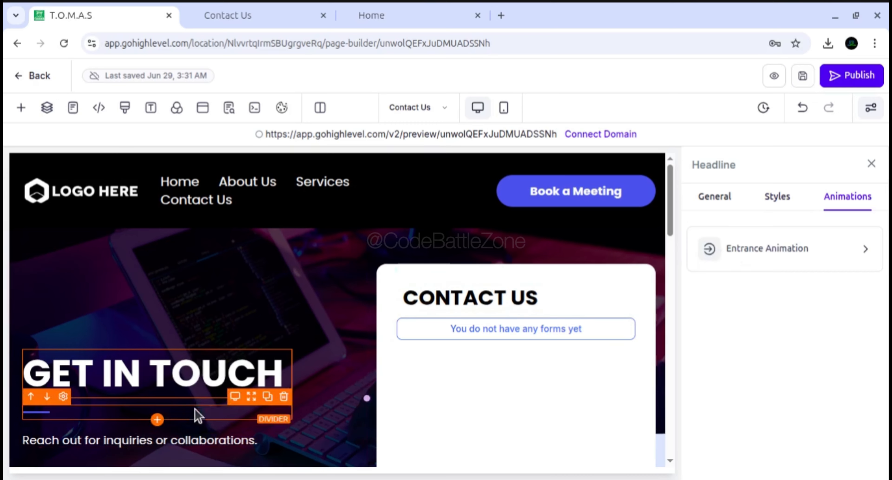
{"action": "left_click", "coordinate": [193, 374]}
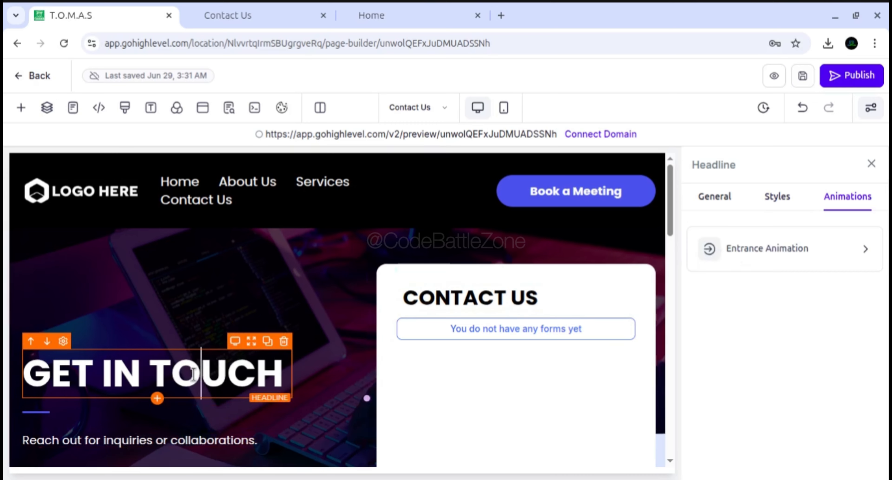
Inspect the General and Styles settings of the column containing the CONTACT US form and close them
{"action": "left_click", "coordinate": [394, 288]}
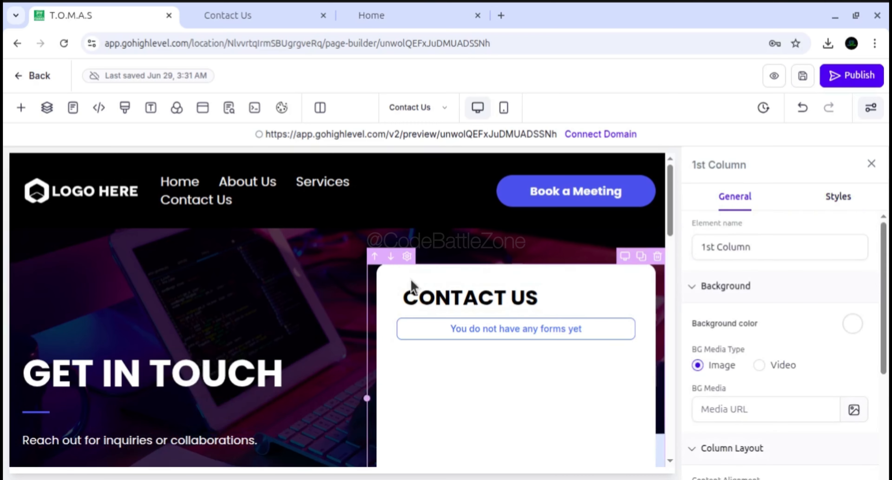
{"action": "left_click", "coordinate": [839, 196]}
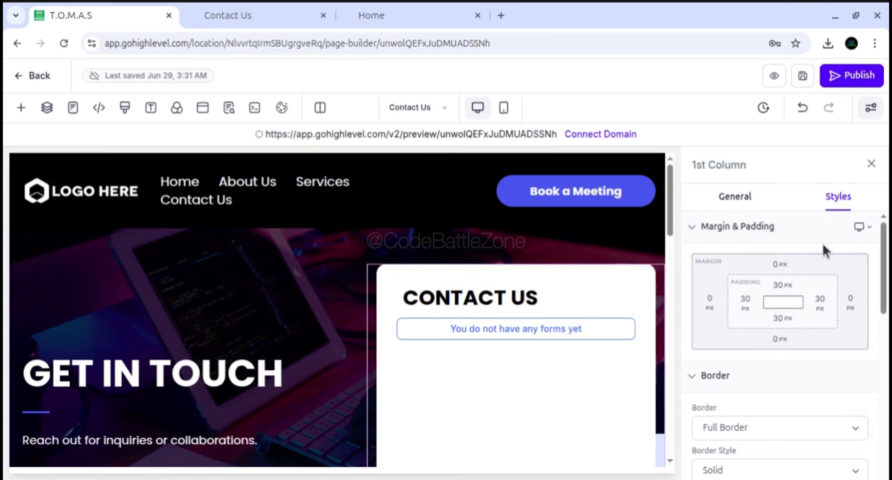
{"action": "left_click_drag", "start_coordinate": [883, 266], "coordinate": [882, 421]}
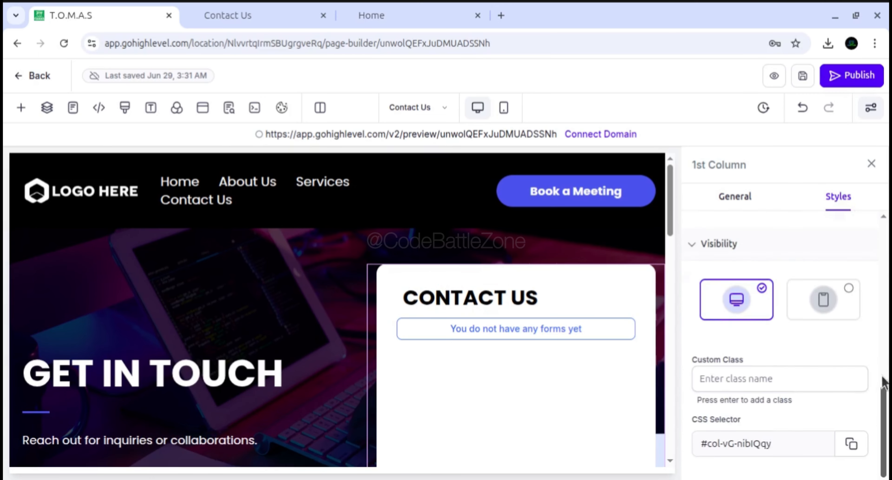
{"action": "left_click_drag", "start_coordinate": [883, 376], "coordinate": [882, 225]}
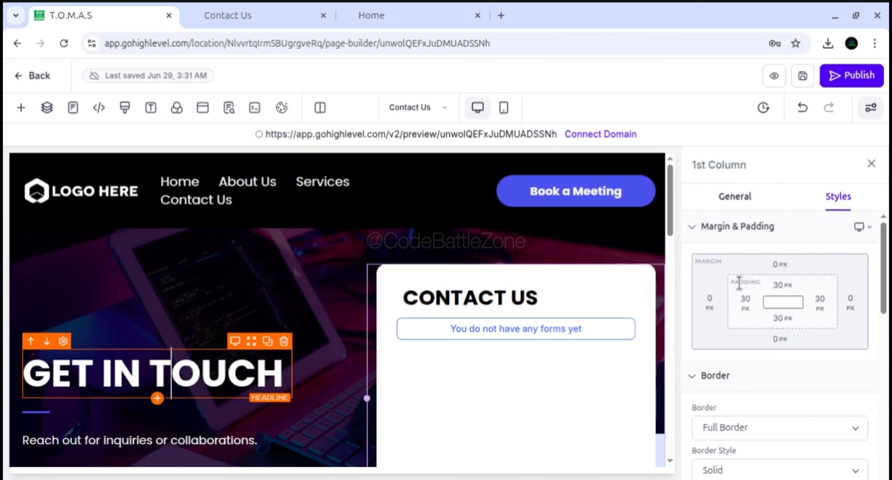
{"action": "left_click", "coordinate": [871, 164]}
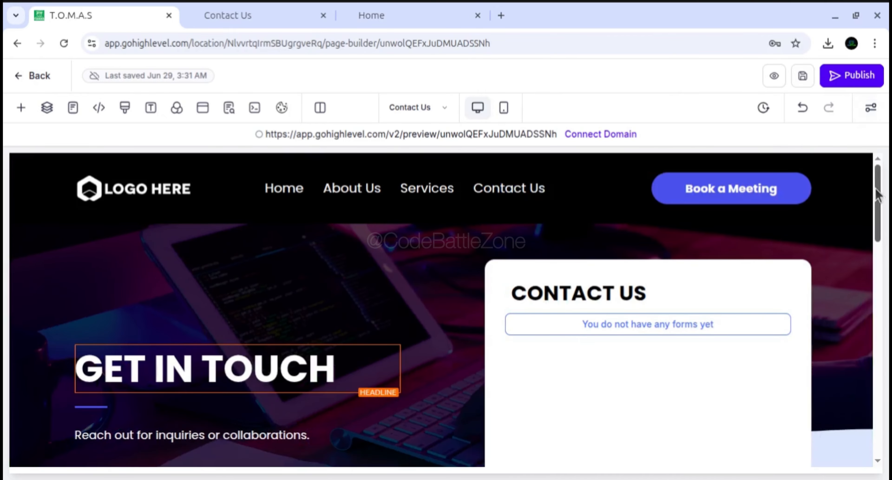
Inspect the Styles and Animations settings of the "Reach out for inquiries or collaborations." paragraph and close them
{"action": "mouse_move", "coordinate": [877, 194]}
{"action": "left_mouse_down"}
{"action": "mouse_move", "coordinate": [878, 310]}
{"action": "mouse_move", "coordinate": [882, 204]}
{"action": "left_mouse_up"}
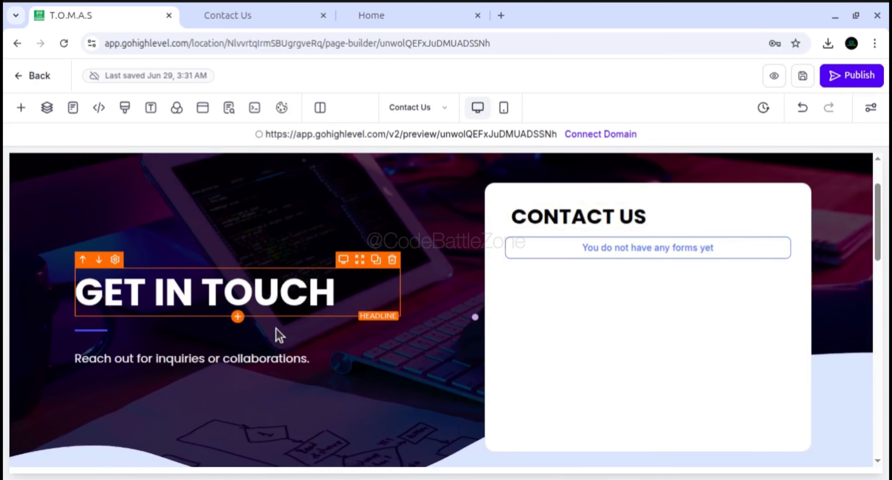
{"action": "left_click", "coordinate": [230, 353]}
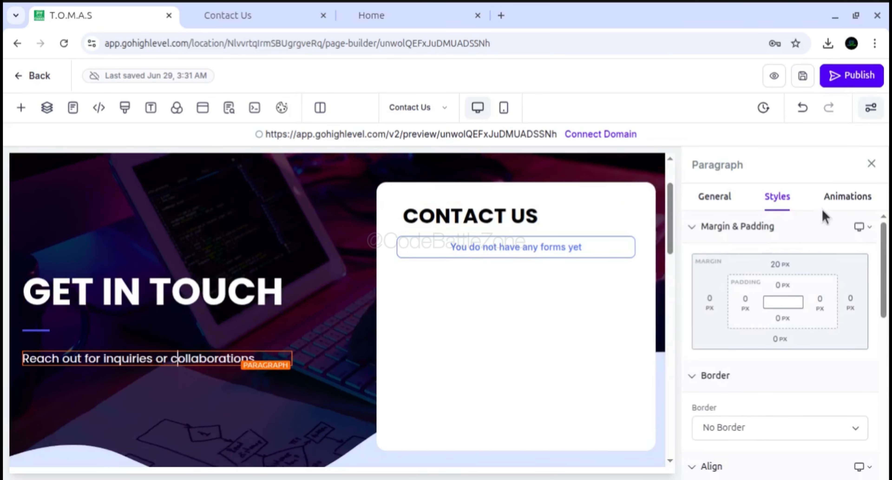
{"action": "left_click", "coordinate": [829, 197]}
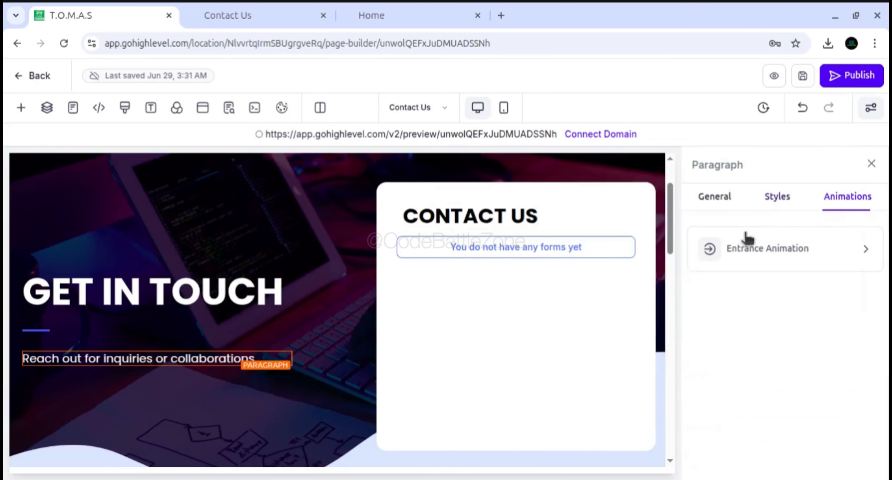
{"action": "left_click", "coordinate": [871, 165]}
Inspect the margin, padding and visibility styles of the form element under CONTACT US and close its settings
{"action": "left_click", "coordinate": [575, 255]}
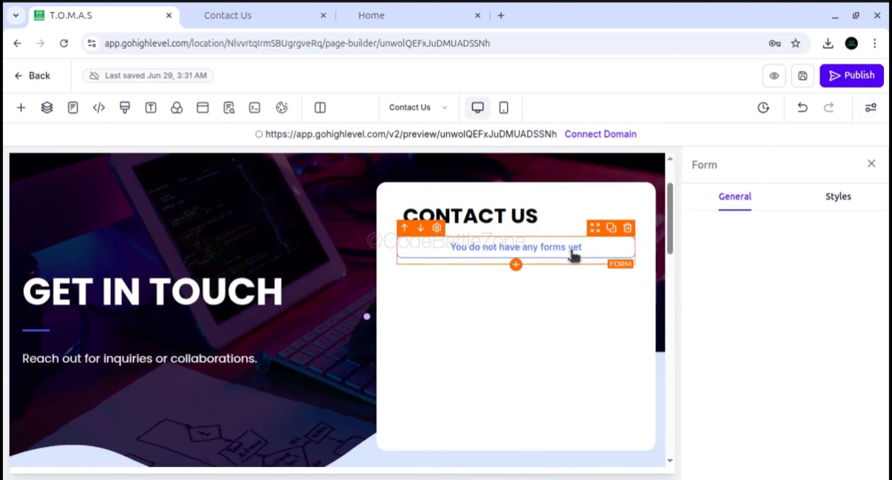
{"action": "left_click", "coordinate": [833, 199]}
{"action": "scroll", "coordinate": [882, 289], "scroll_direction": "down", "scroll_amount": 4}
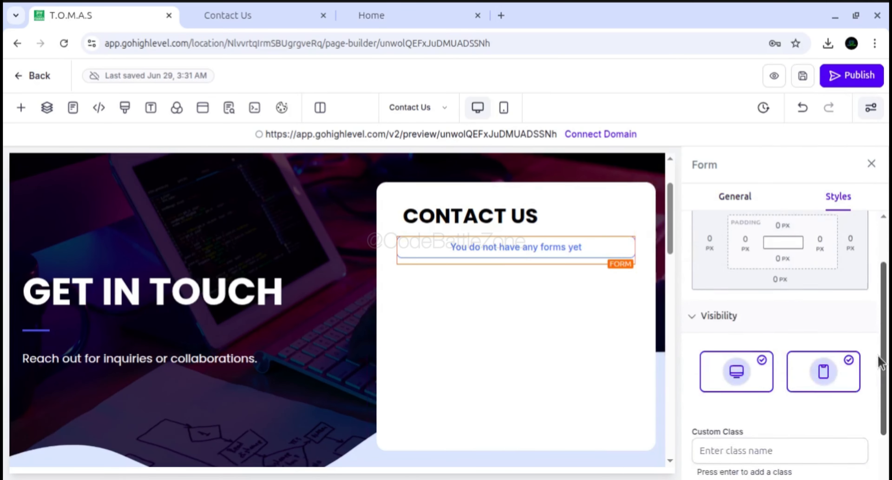
{"action": "scroll", "coordinate": [779, 312], "scroll_direction": "up", "scroll_amount": 3}
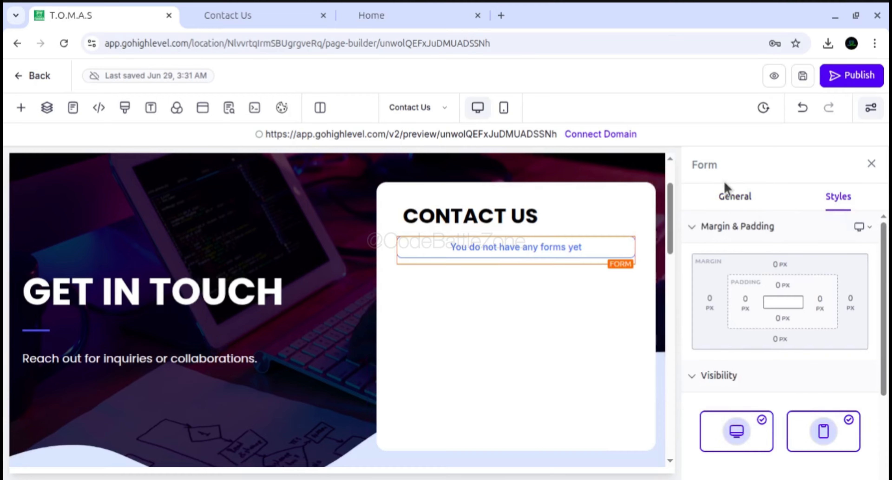
{"action": "left_click", "coordinate": [872, 164]}
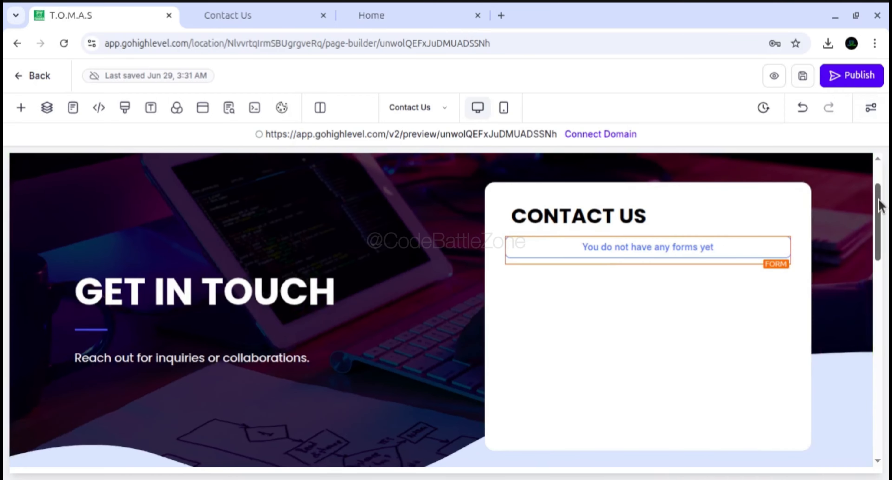
Open the Styles settings of the first FAQ element in the FREQUENTLY ASKED QUESTIONS section
{"action": "left_click_drag", "start_coordinate": [878, 199], "coordinate": [881, 301]}
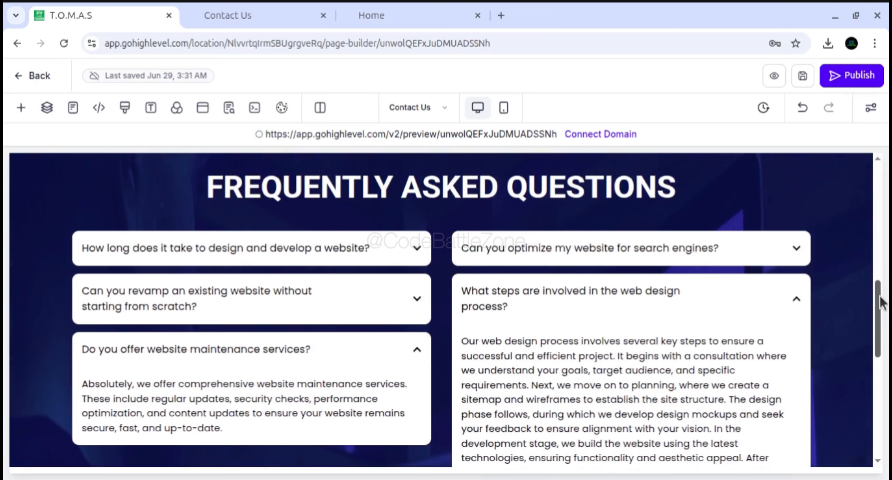
{"action": "mouse_move", "coordinate": [881, 302]}
{"action": "left_mouse_down"}
{"action": "mouse_move", "coordinate": [882, 293]}
{"action": "mouse_move", "coordinate": [882, 406]}
{"action": "mouse_move", "coordinate": [882, 304]}
{"action": "left_mouse_up"}
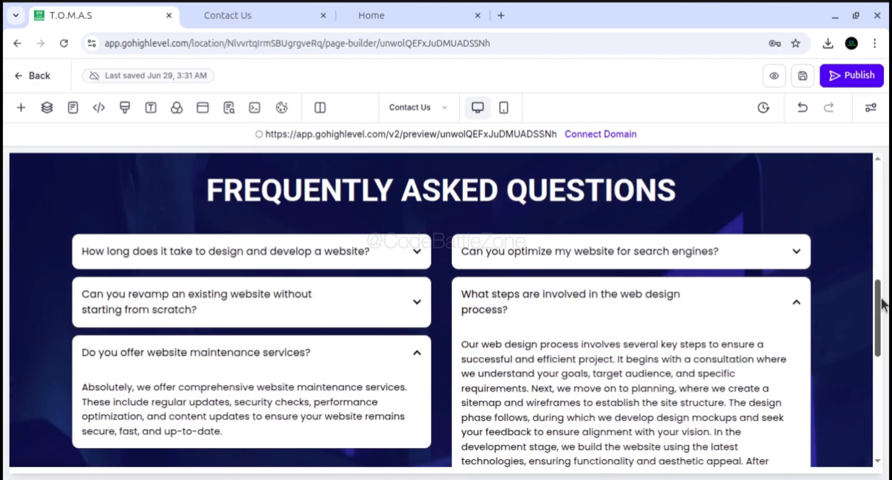
{"action": "left_click", "coordinate": [259, 270]}
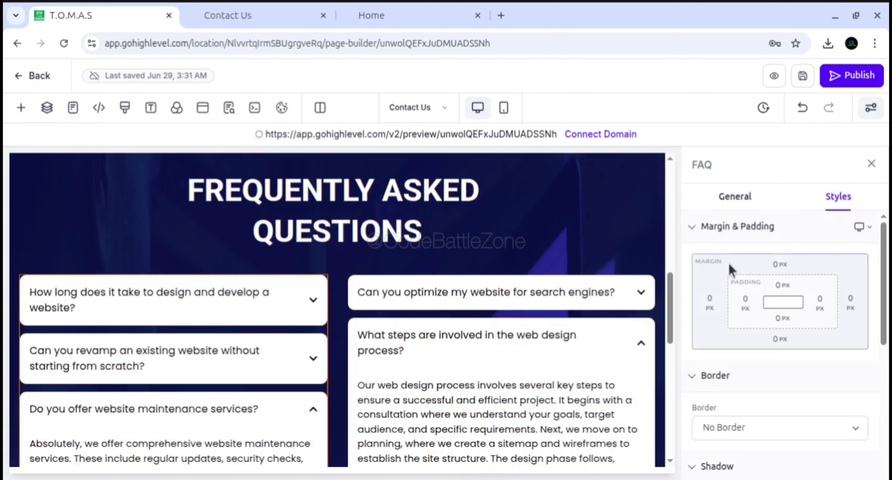
Close the FAQ settings, review the Contact Us page's version history and return to the page editor
{"action": "left_click", "coordinate": [871, 163]}
{"action": "left_click_drag", "start_coordinate": [877, 228], "coordinate": [877, 211]}
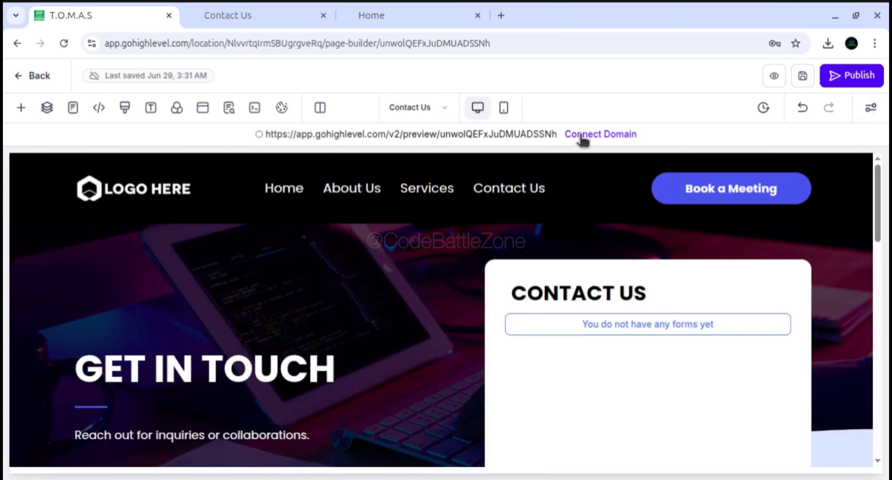
{"action": "left_click", "coordinate": [764, 110]}
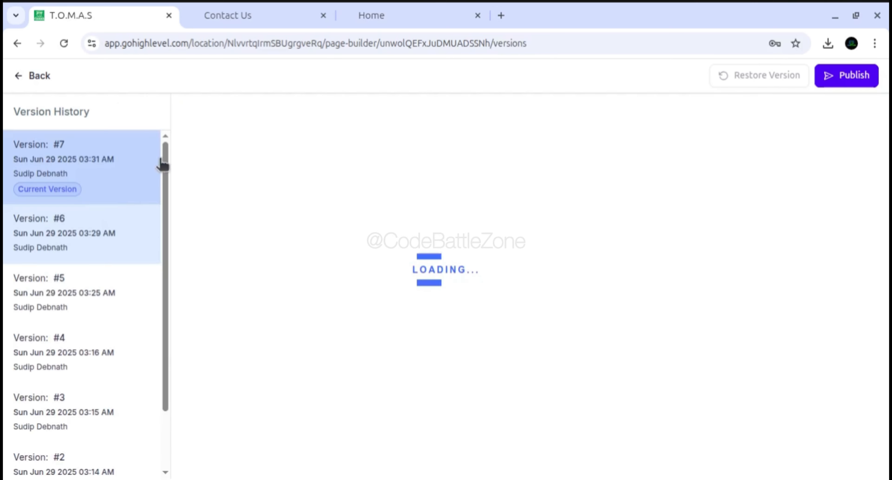
{"action": "left_click_drag", "start_coordinate": [165, 160], "coordinate": [163, 194]}
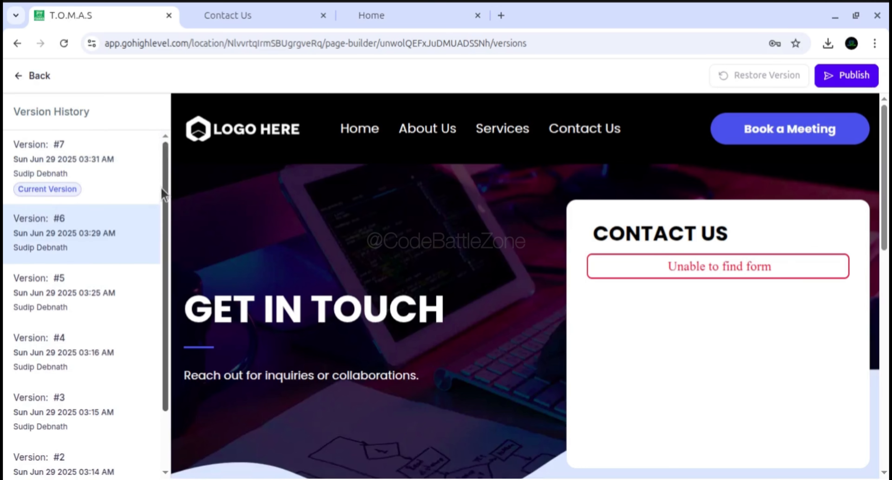
{"action": "left_click", "coordinate": [18, 77]}
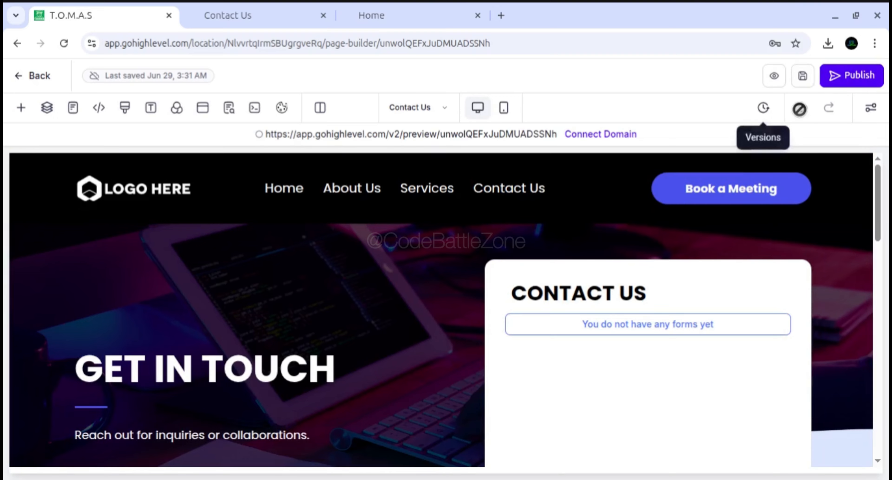
Delete the "GET IN TOUCH" headline text from the Contact Us page and save the page
{"action": "left_click", "coordinate": [298, 361]}
{"action": "triple_click", "coordinate": [205, 380]}
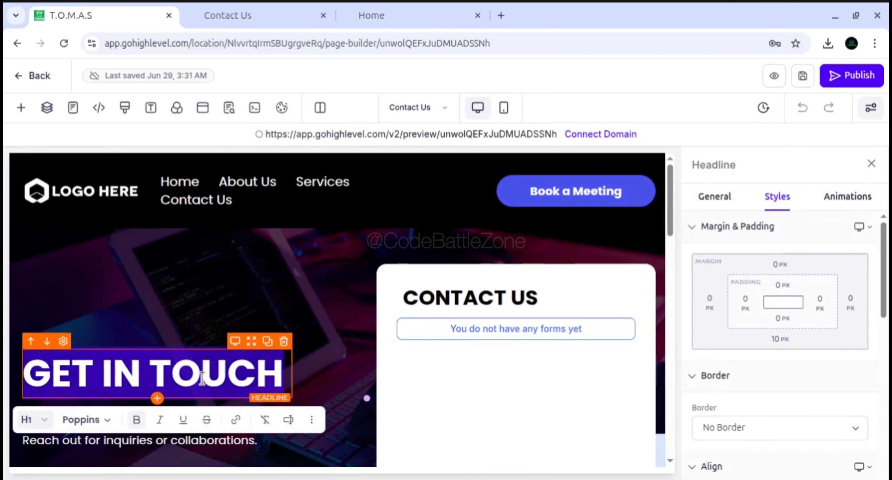
{"action": "key", "text": "BackSpace"}
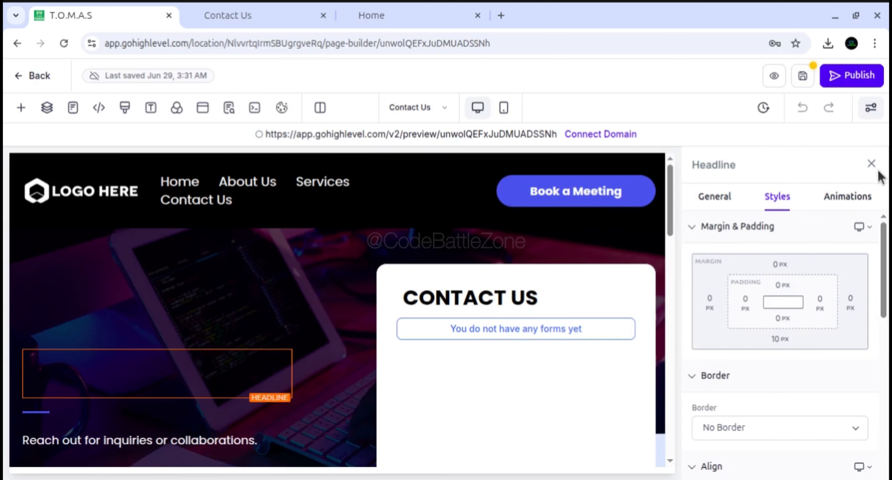
{"action": "left_click", "coordinate": [872, 164]}
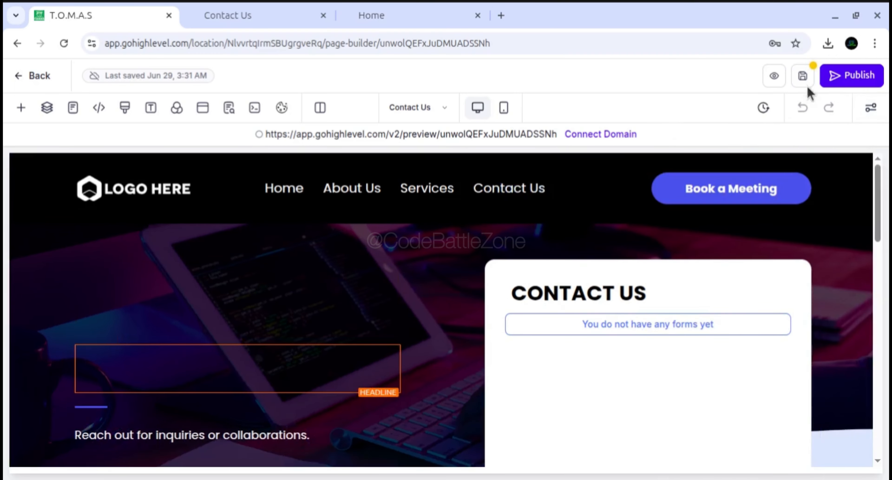
{"action": "left_click", "coordinate": [803, 79]}
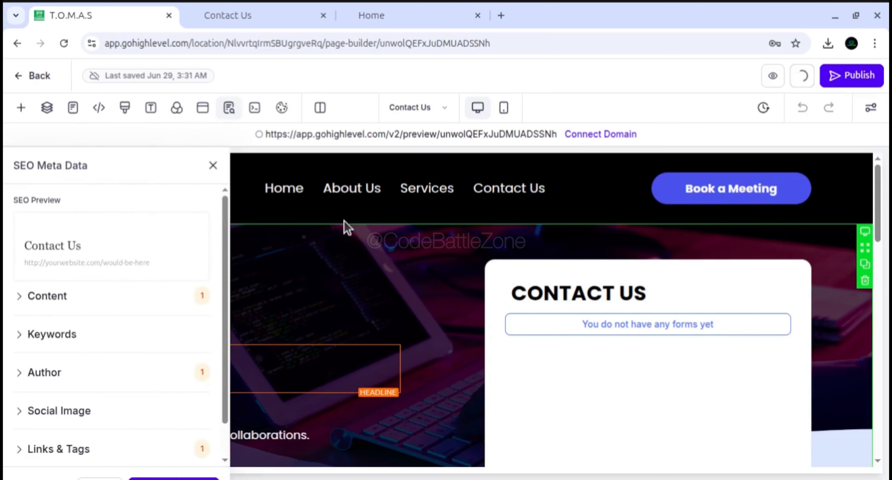
{"action": "left_click", "coordinate": [213, 165]}
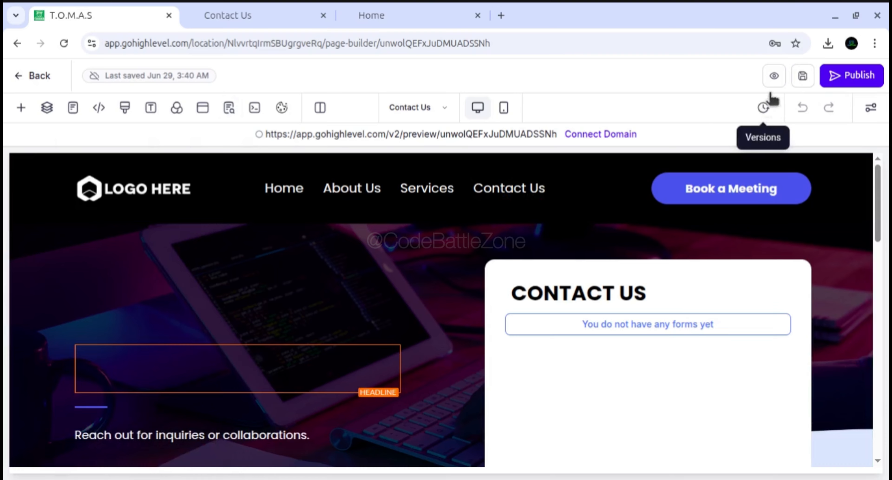
Preview the saved Contact Us page, then return to the editor and select the emptied headline
{"action": "left_click", "coordinate": [775, 77]}
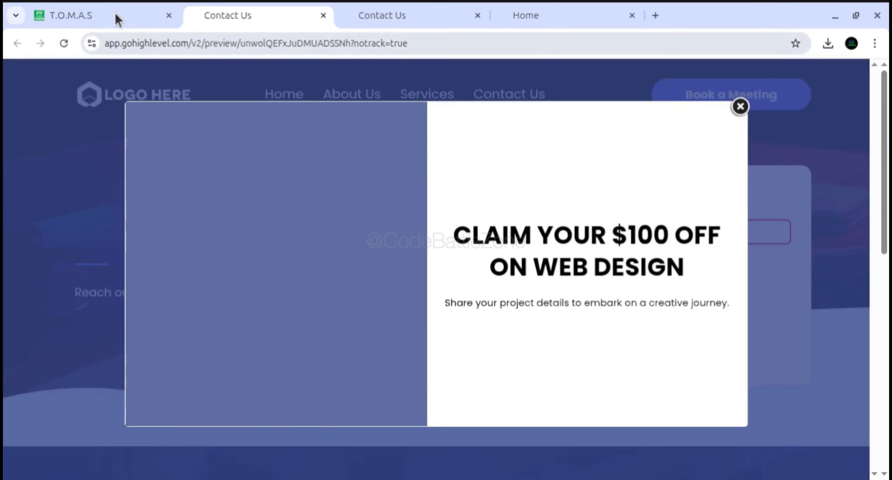
{"action": "left_click", "coordinate": [115, 16]}
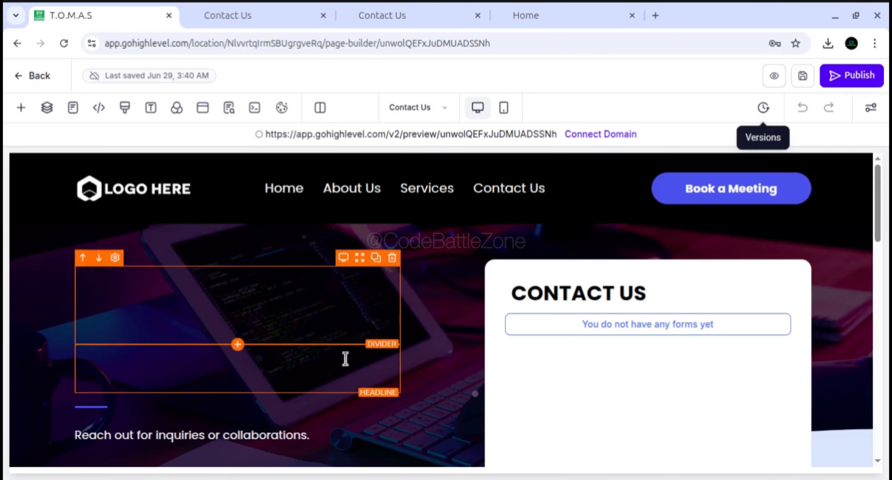
{"action": "left_click", "coordinate": [327, 374]}
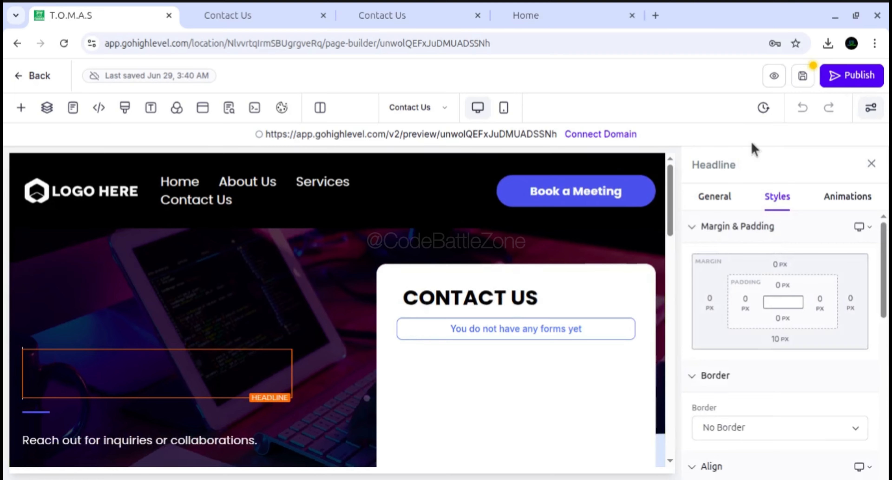
Open the version history, discarding unsaved changes, and compare version #6 with the current version #7
{"action": "left_click", "coordinate": [765, 109]}
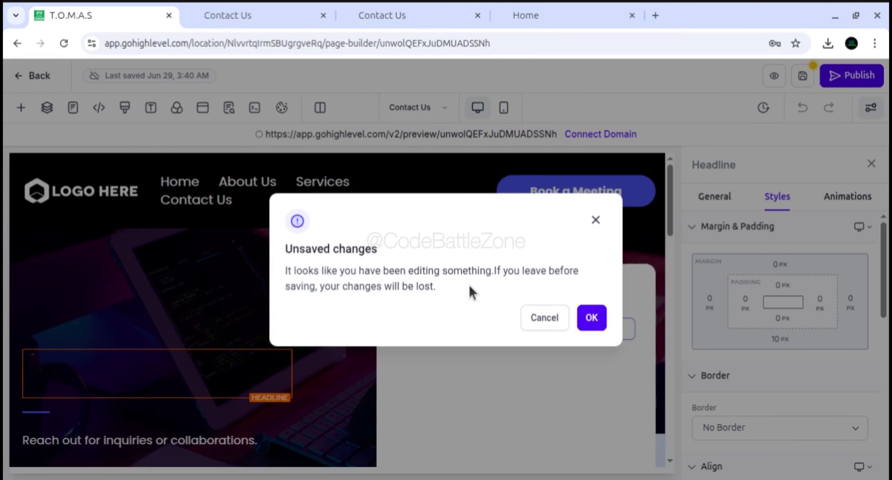
{"action": "left_click", "coordinate": [592, 317]}
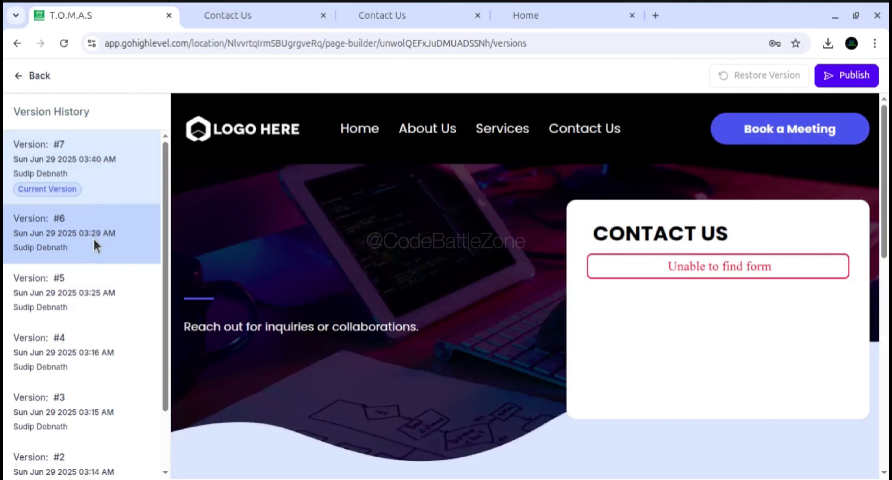
{"action": "left_click", "coordinate": [96, 245]}
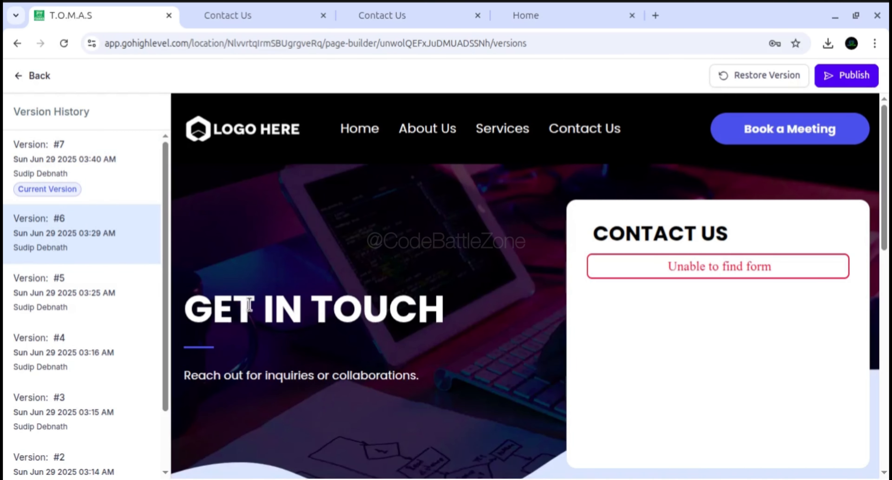
{"action": "left_click", "coordinate": [116, 179]}
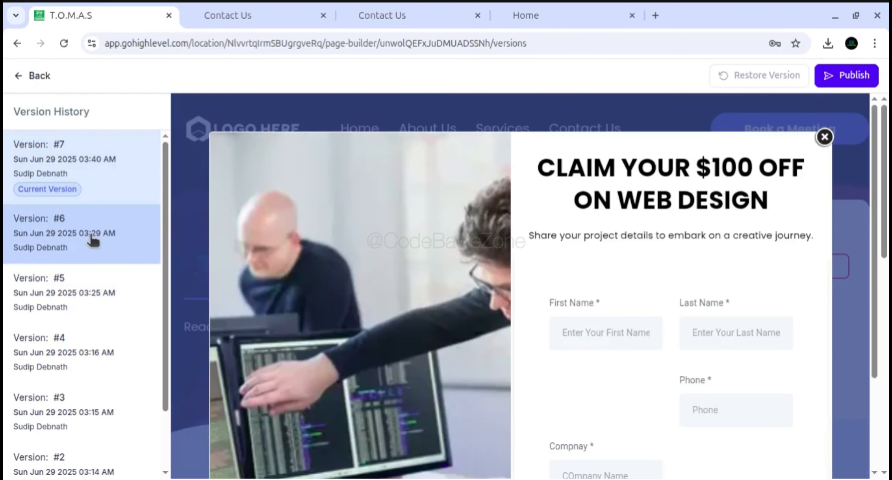
Select version #6 of the Contact Us page, dismiss its discount popup and restore that version
{"action": "left_click", "coordinate": [94, 234]}
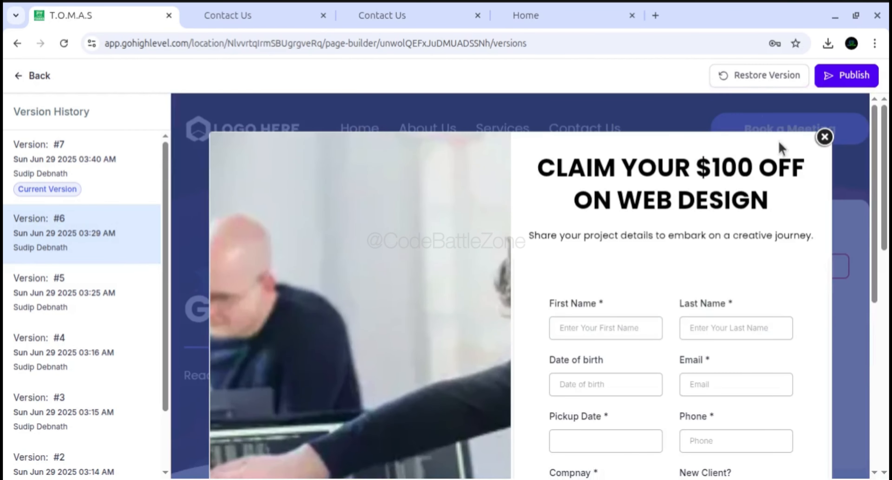
{"action": "left_click", "coordinate": [825, 137]}
{"action": "left_click", "coordinate": [750, 77]}
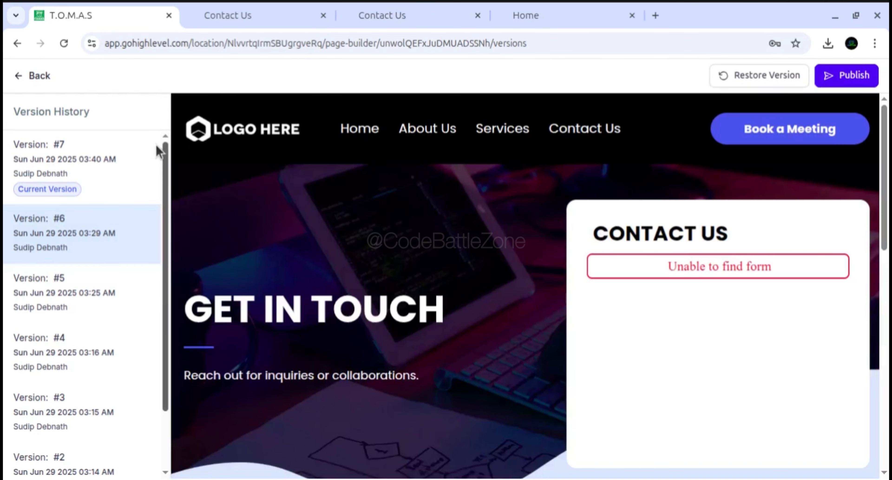
{"action": "left_click", "coordinate": [773, 70]}
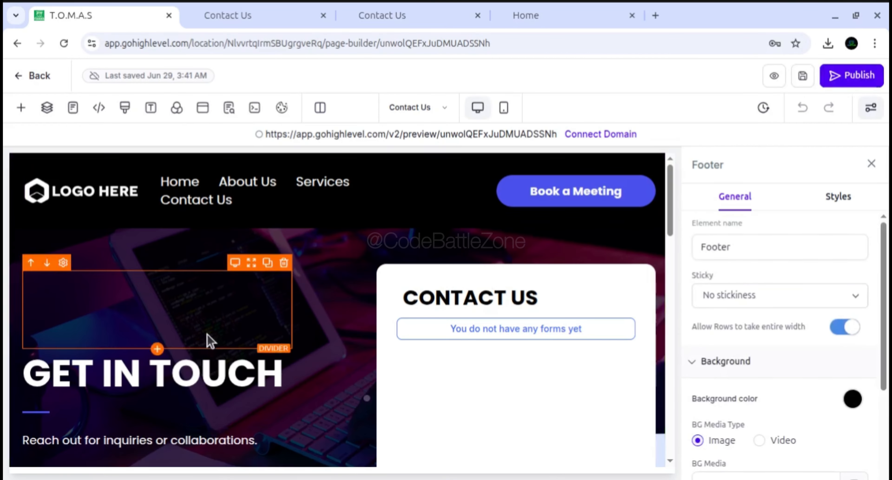
Close the Footer settings and review the restored Contact Us page from header to footer
{"action": "left_click", "coordinate": [872, 163]}
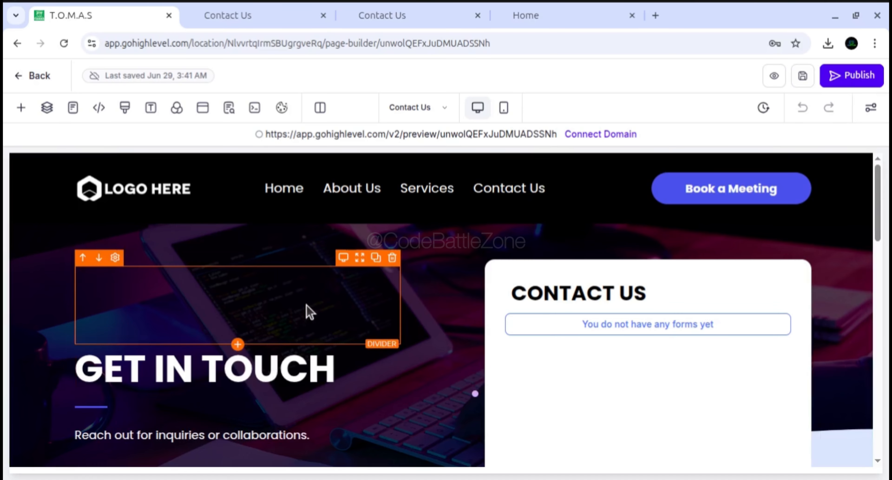
{"action": "left_click_drag", "start_coordinate": [878, 189], "coordinate": [791, 131]}
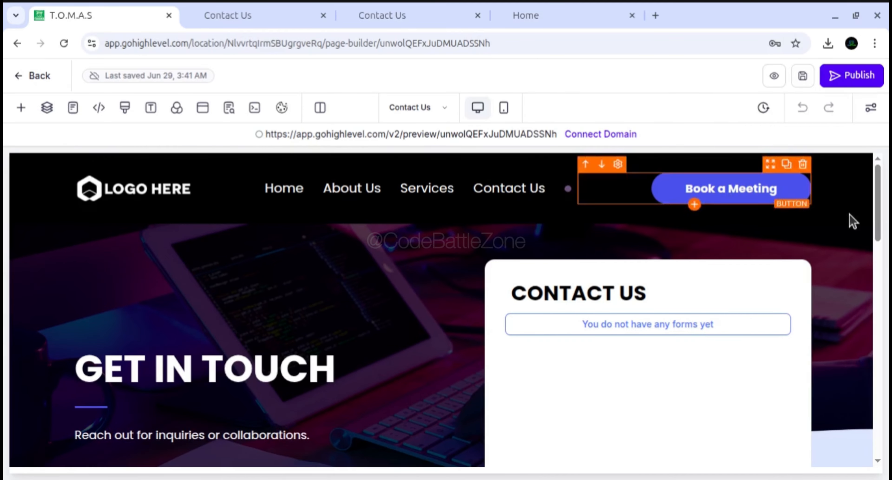
{"action": "left_click_drag", "start_coordinate": [880, 199], "coordinate": [877, 425]}
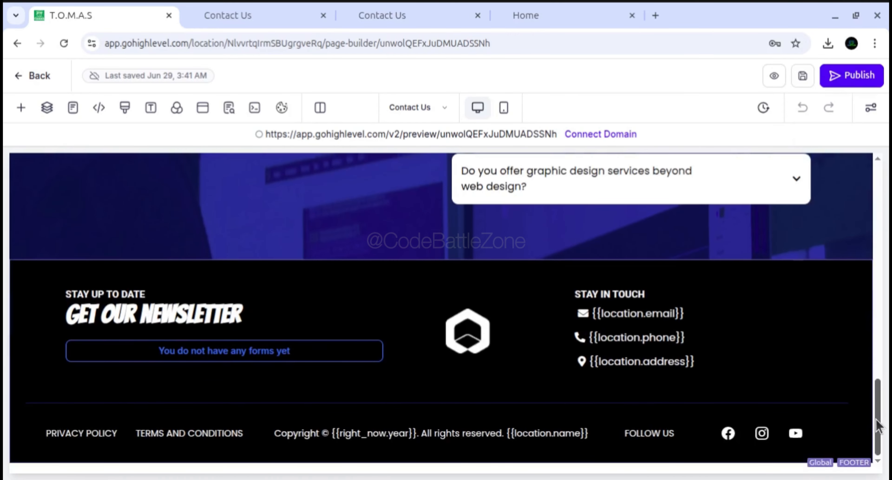
{"action": "left_click_drag", "start_coordinate": [888, 387], "coordinate": [883, 170]}
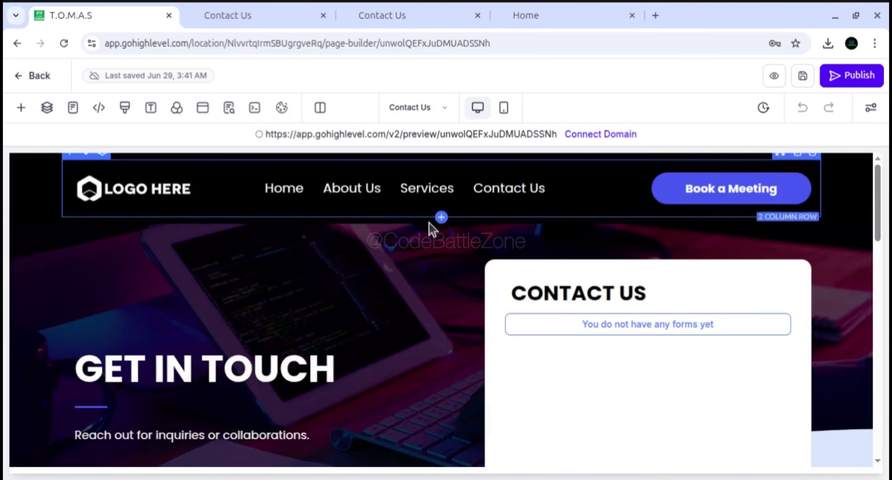